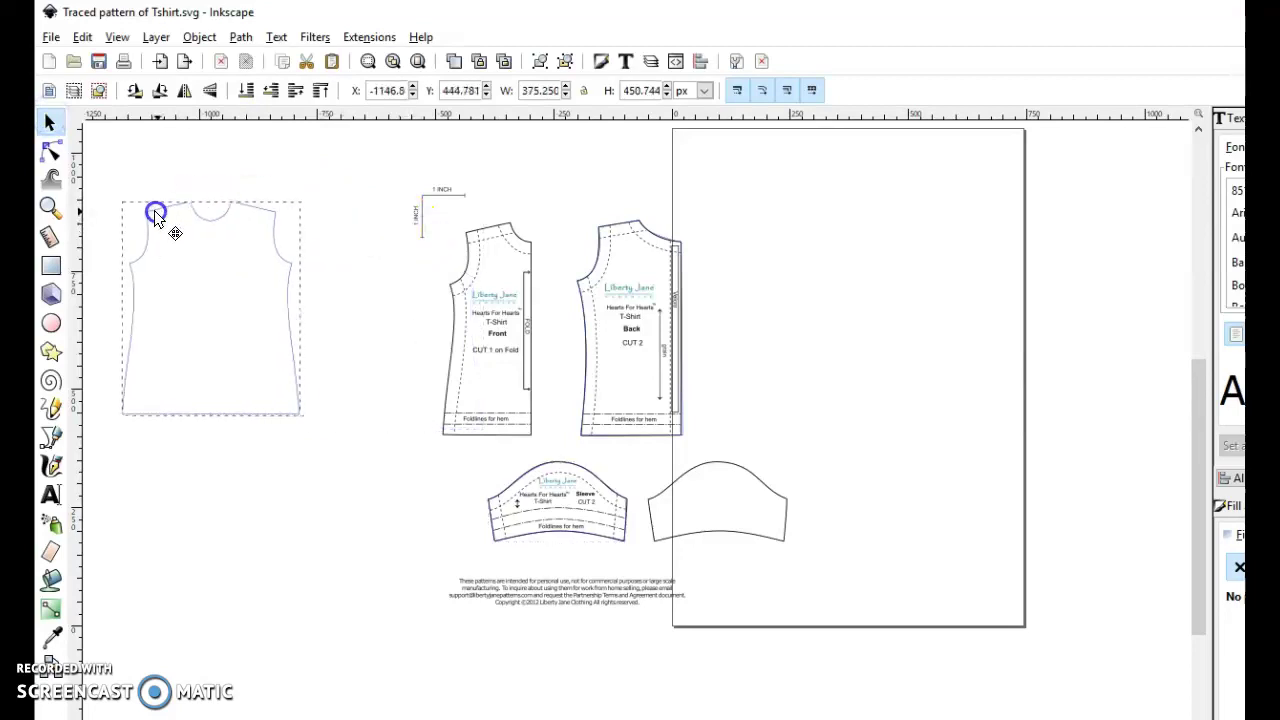
# - Move the traced sleeve outline and the traced back outline off the original pattern to below the traced front piece, then deselect
pyautogui.click(527, 480)
pyautogui.moveTo(527, 480); pyautogui.dragTo(210, 459)
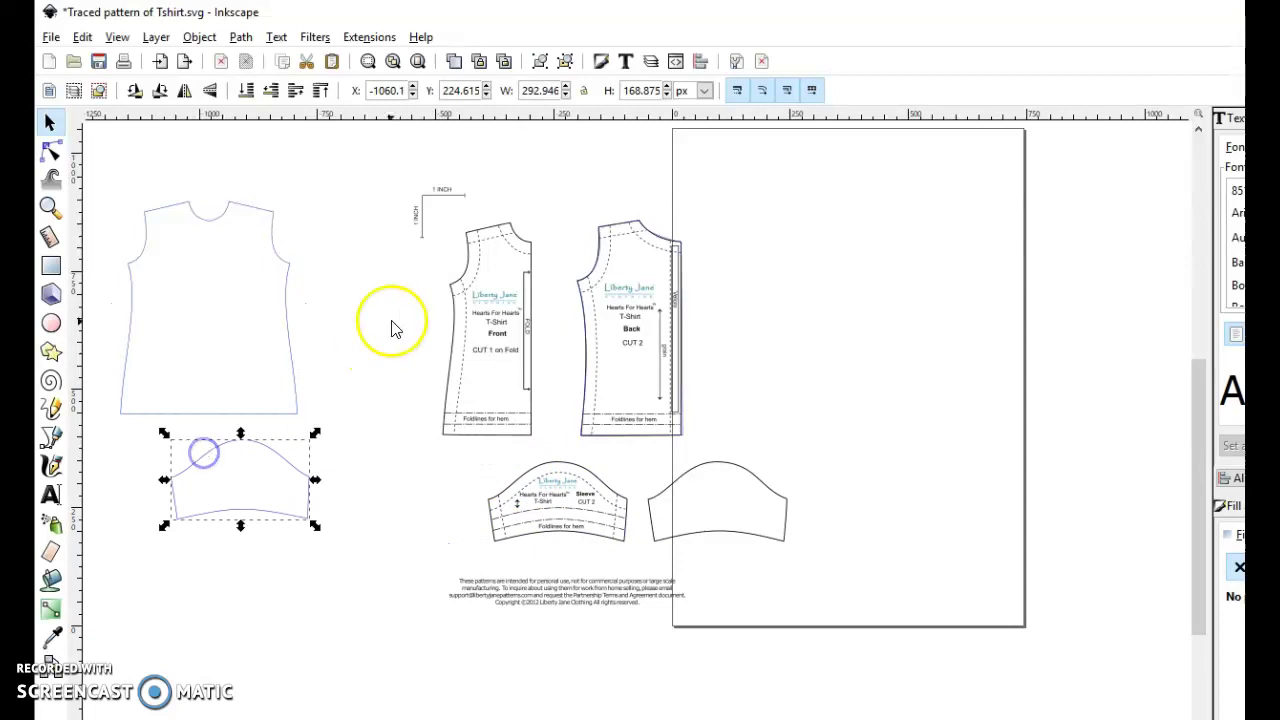
pyautogui.click(643, 226)
pyautogui.moveTo(643, 227); pyautogui.dragTo(253, 430)
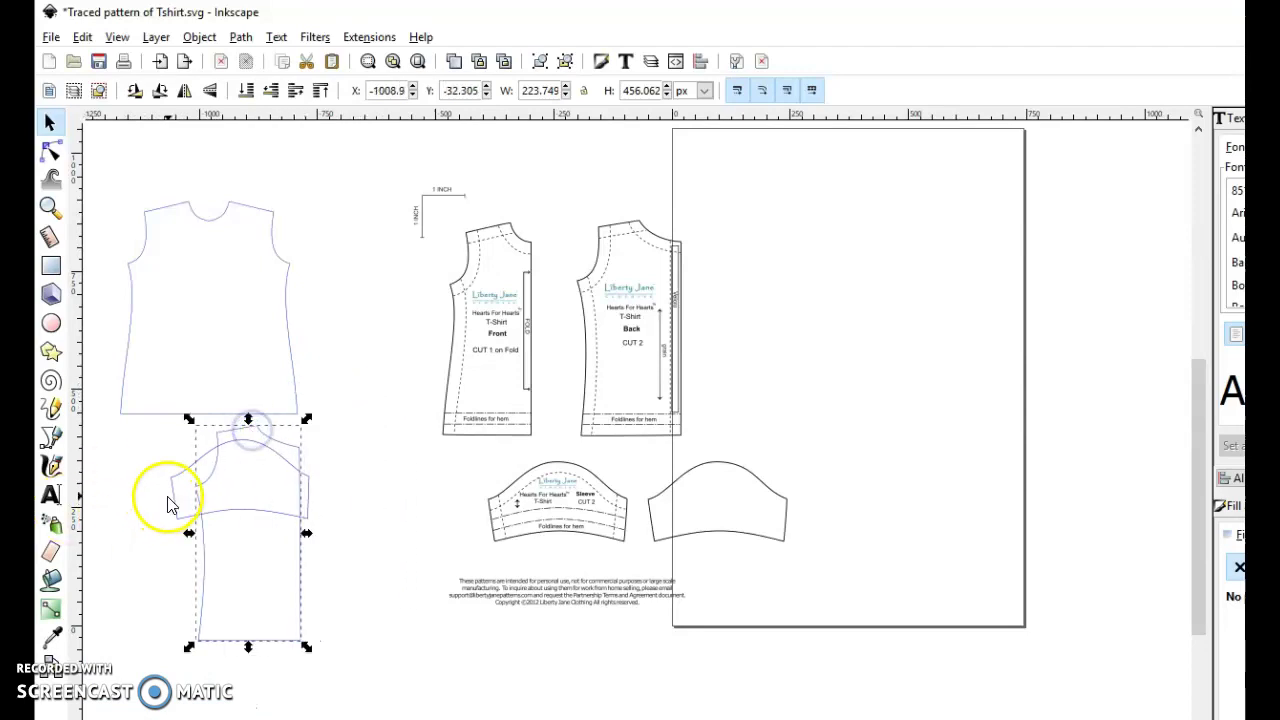
pyautogui.moveTo(178, 487); pyautogui.dragTo(93, 546)
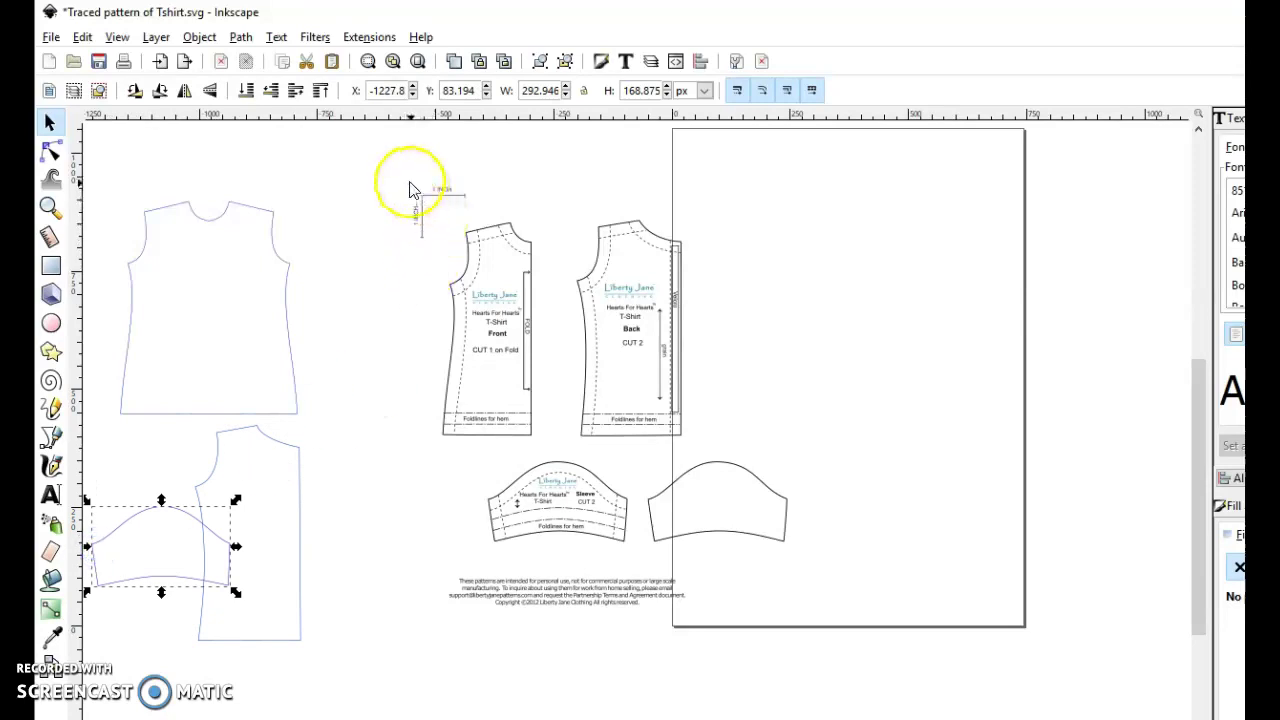
pyautogui.moveTo(386, 177)
pyautogui.mouseDown()
pyautogui.moveTo(531, 271)
pyautogui.moveTo(493, 266)
pyautogui.mouseUp()
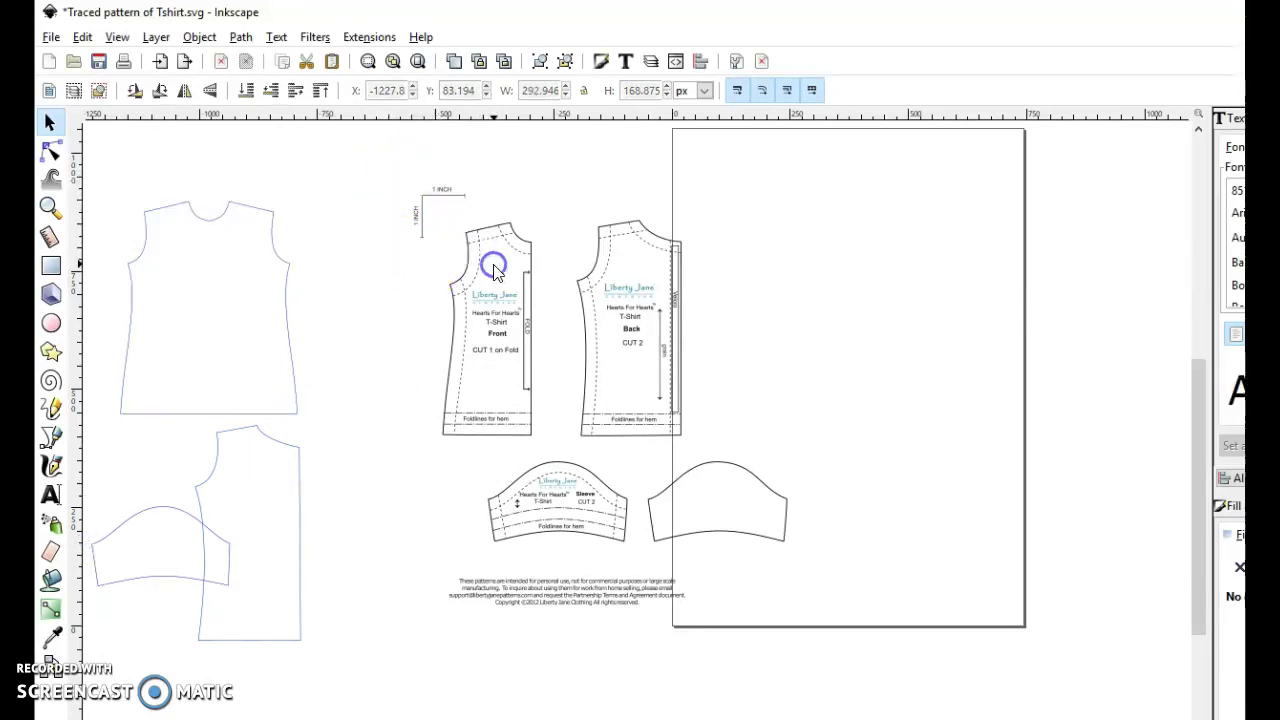
pyautogui.moveTo(412, 188); pyautogui.dragTo(441, 192)
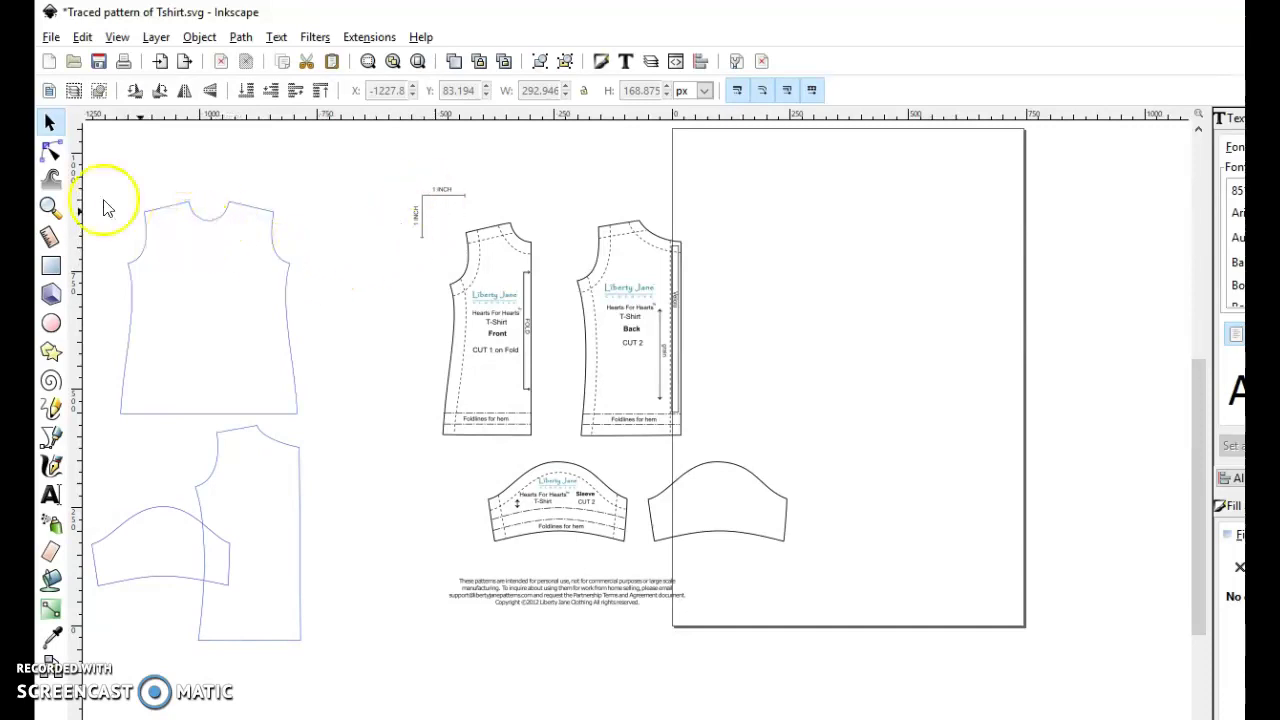
# - Draw a rectangle about 147 by 123 px beside the 1-inch scale marks and switch its size units to inches
pyautogui.click(50, 266)
pyautogui.moveTo(333, 177); pyautogui.dragTo(403, 236)
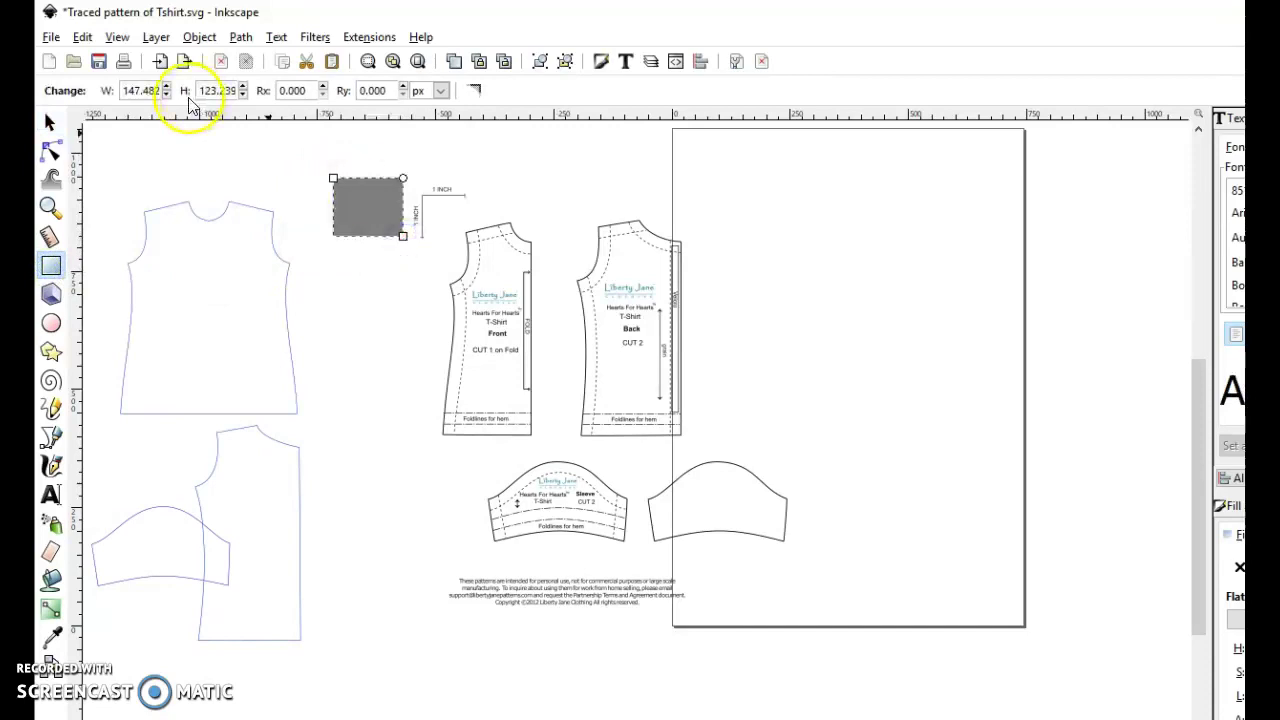
pyautogui.click(441, 91)
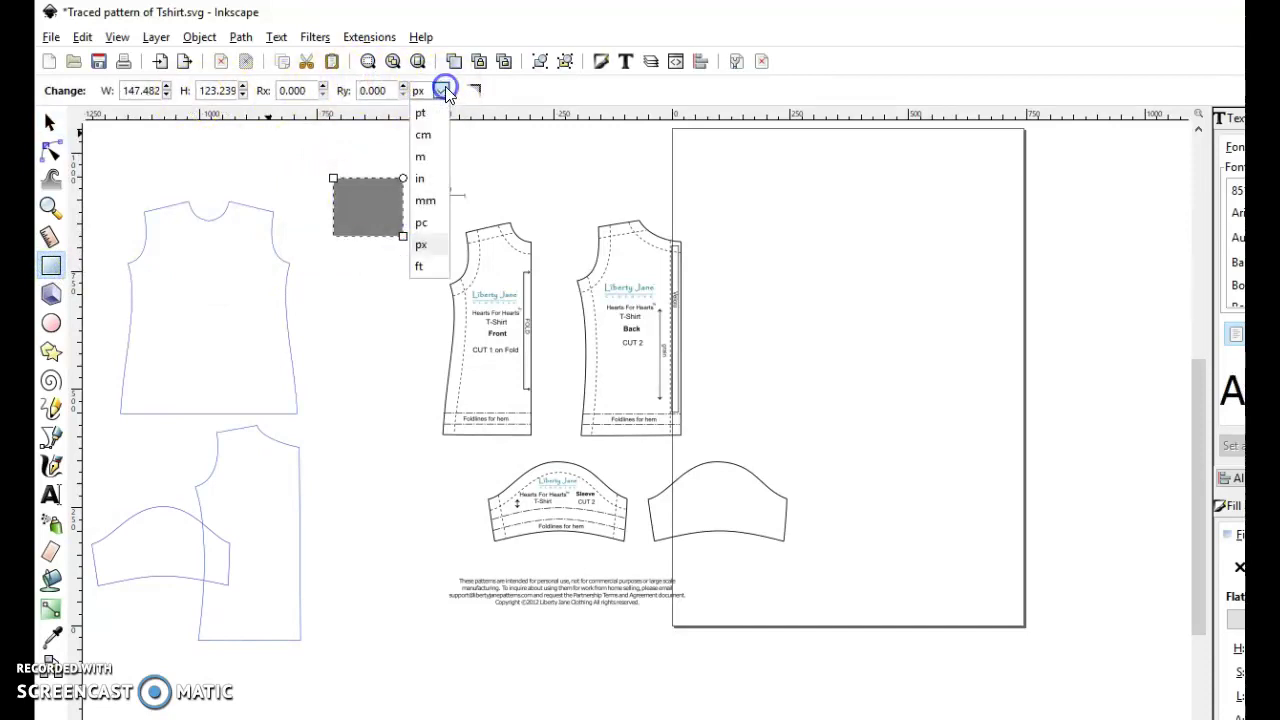
pyautogui.click(424, 177)
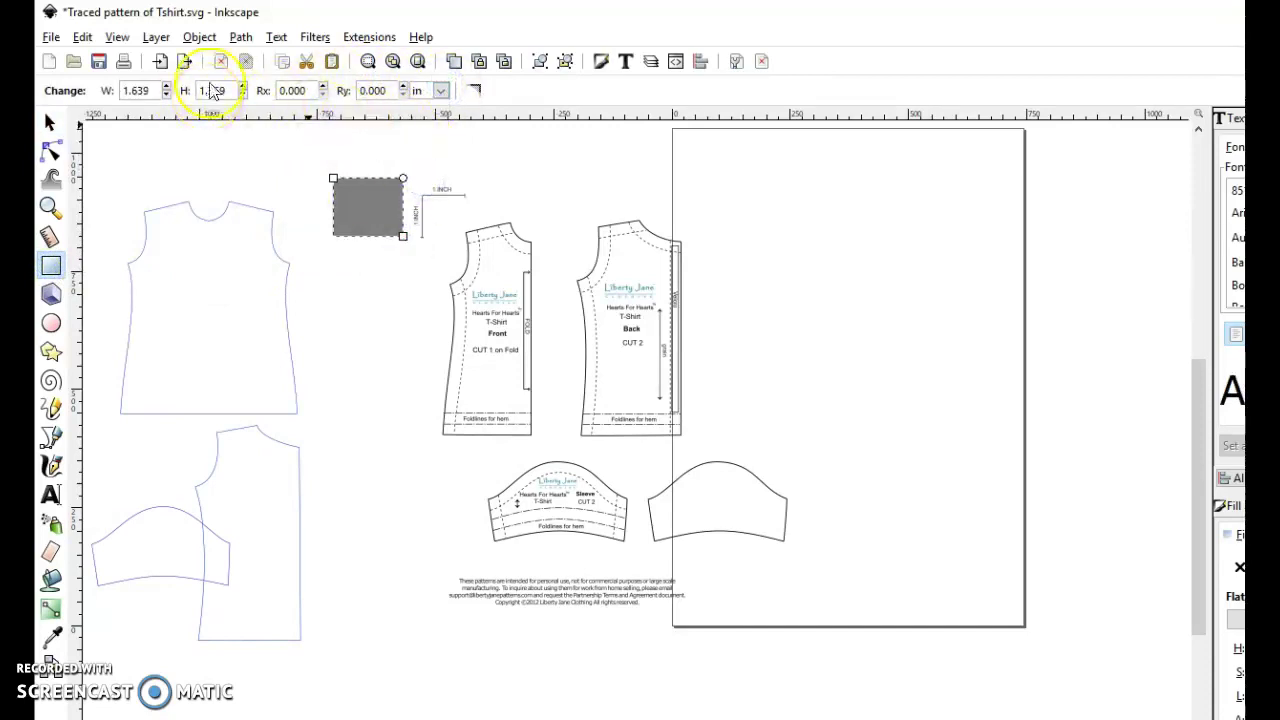
# - Set the grey rectangle's height and width to 1 in each and deselect it
pyautogui.click(176, 90)
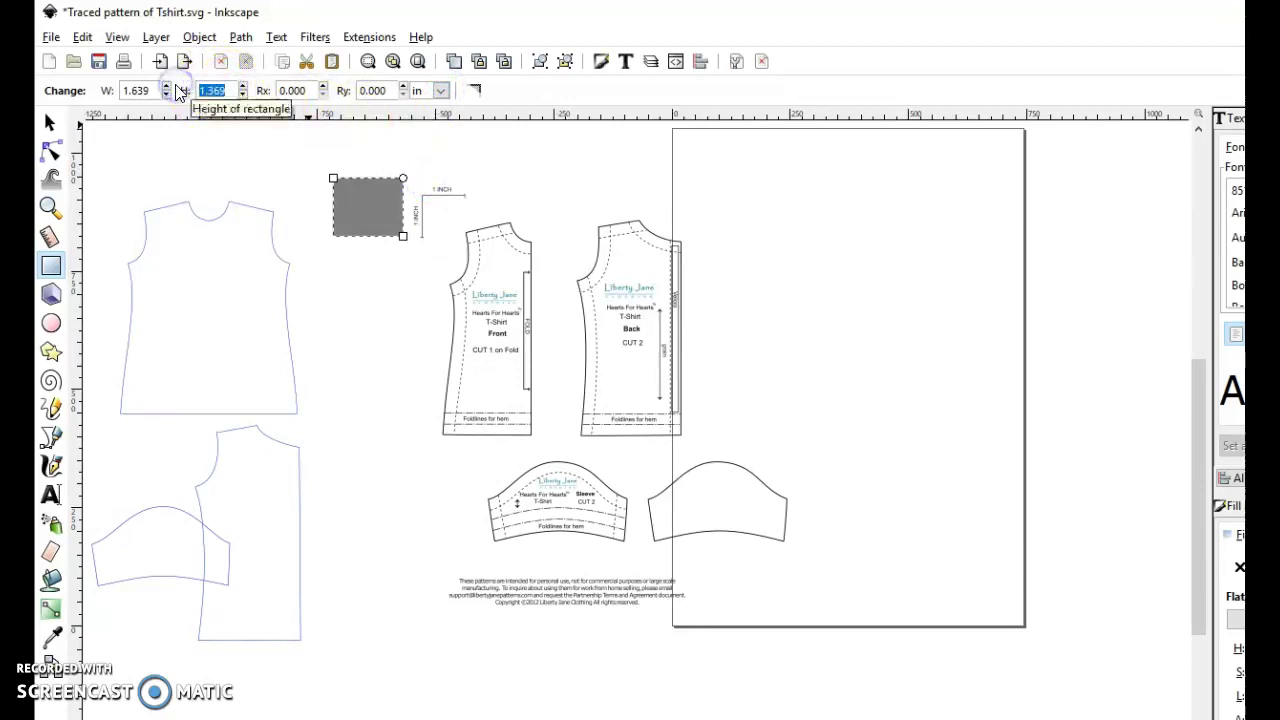
pyautogui.click(164, 87)
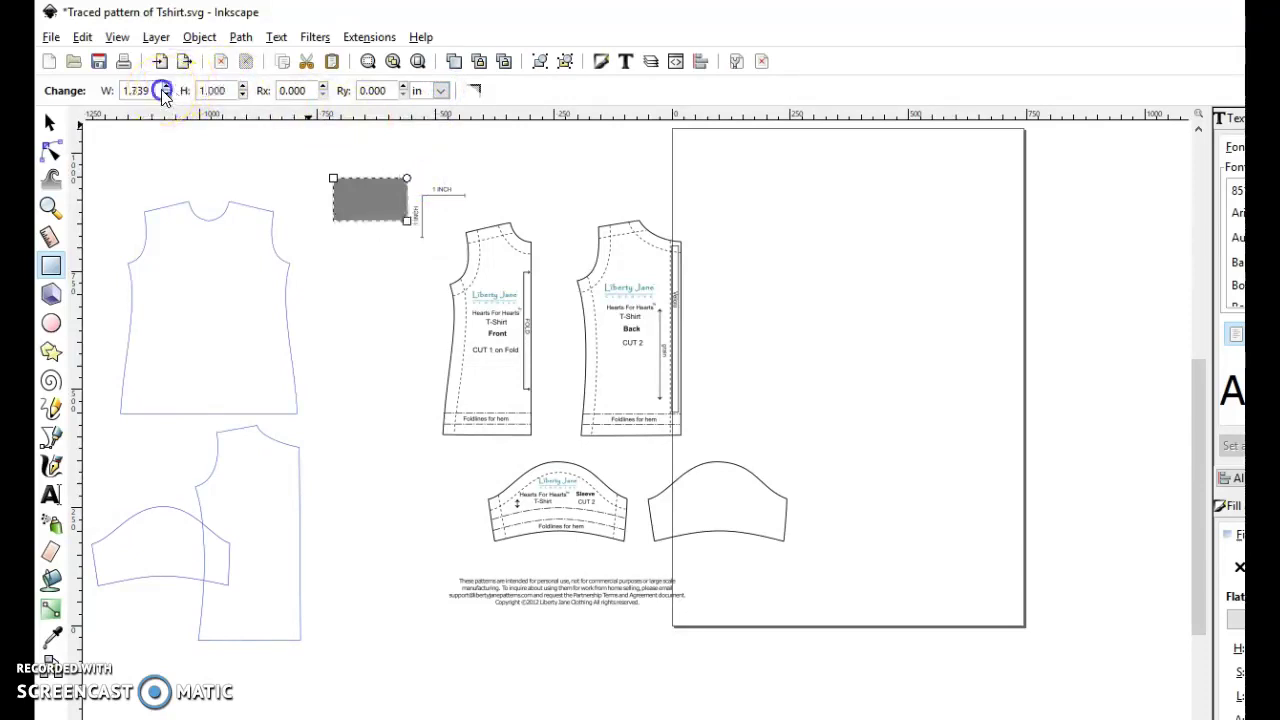
pyautogui.click(58, 90)
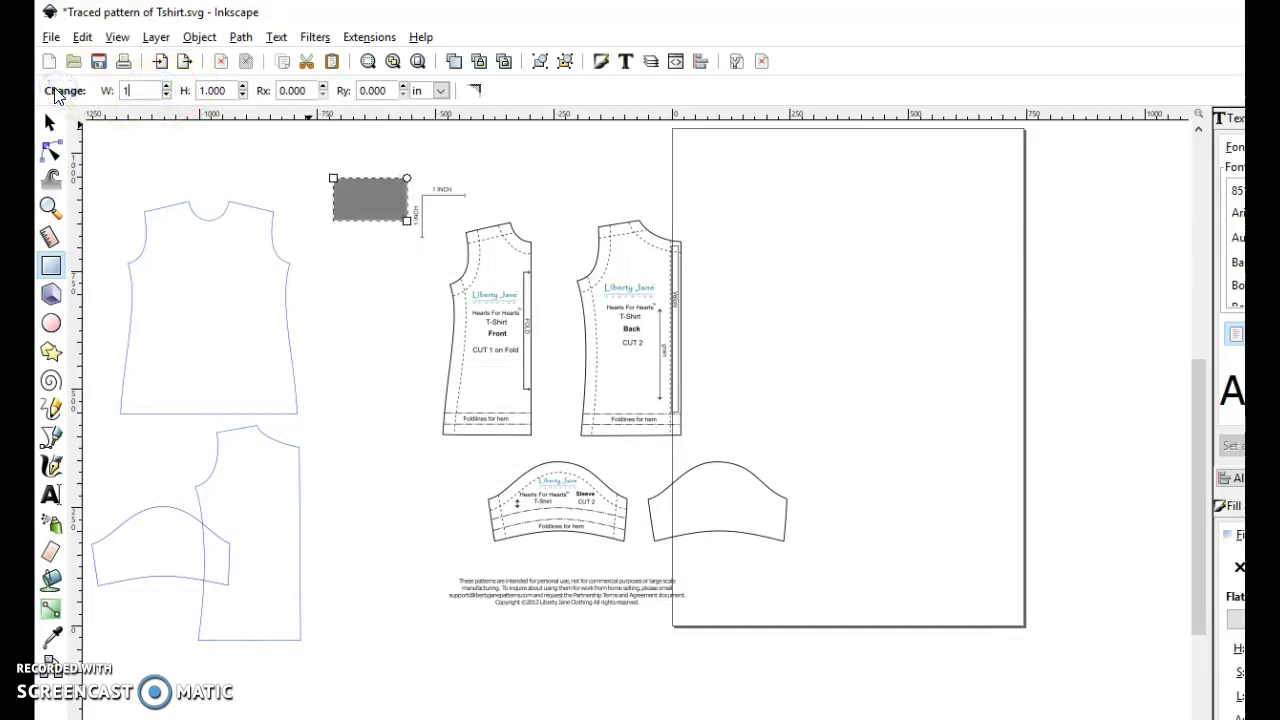
pyautogui.press('Return')
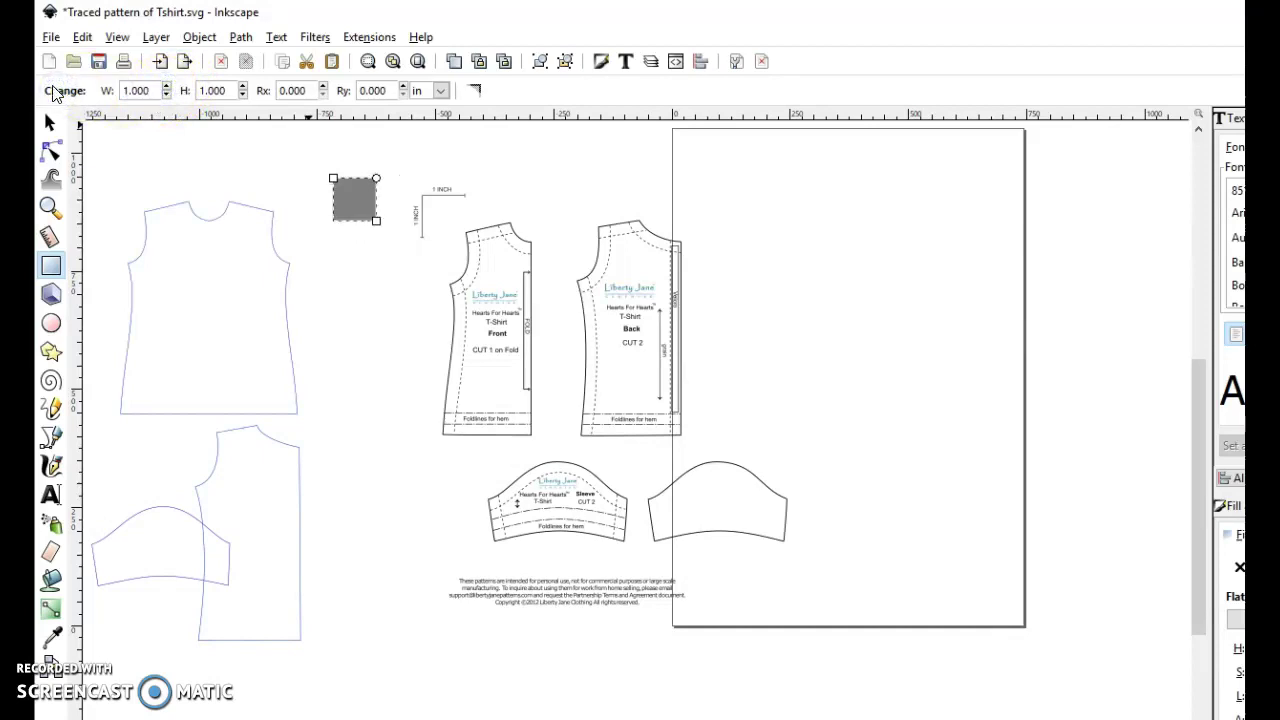
pyautogui.click(178, 127)
pyautogui.click(93, 140)
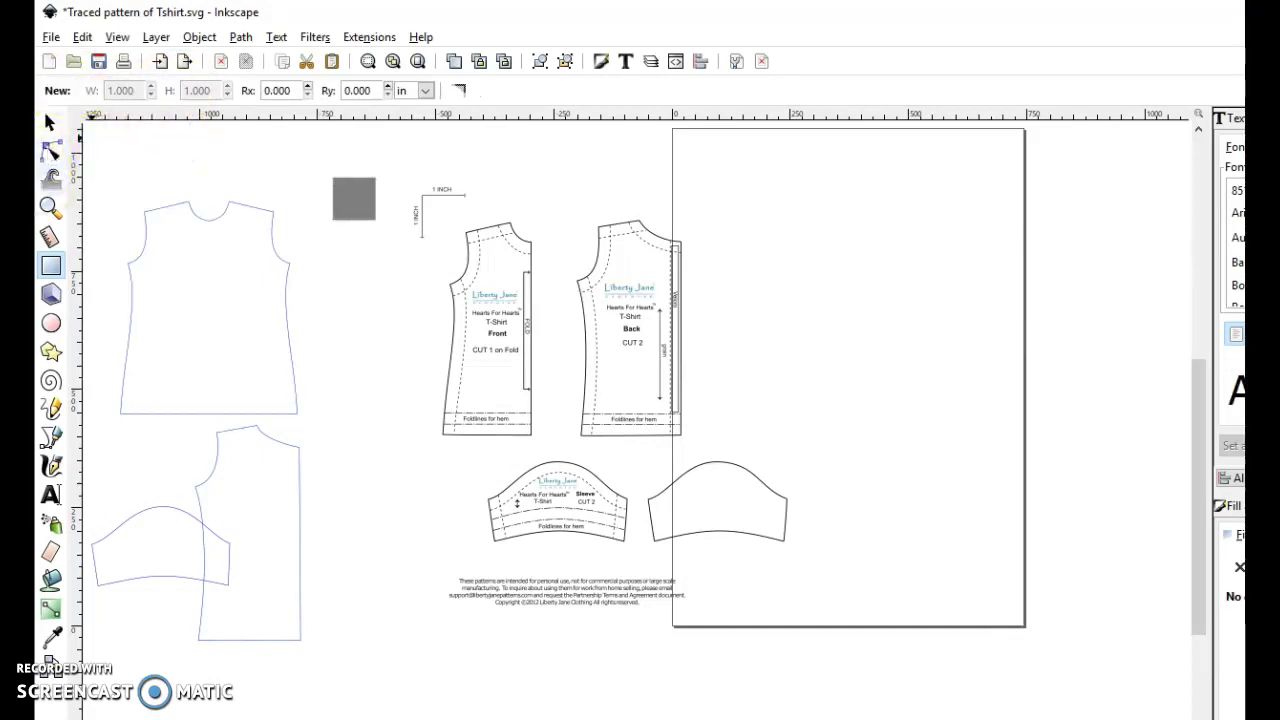
# - Draw a closed, roughly rectangular four-node path with the Bezier pen below the grey square
pyautogui.click(51, 438)
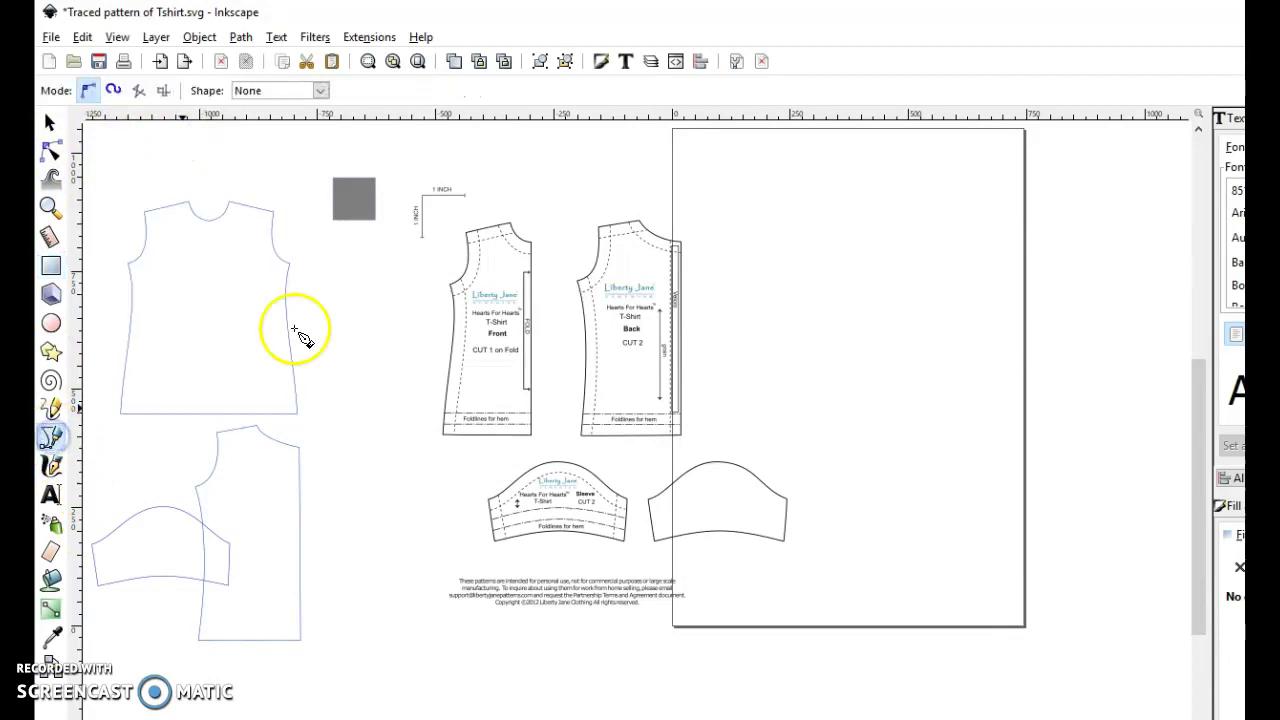
pyautogui.click(328, 274)
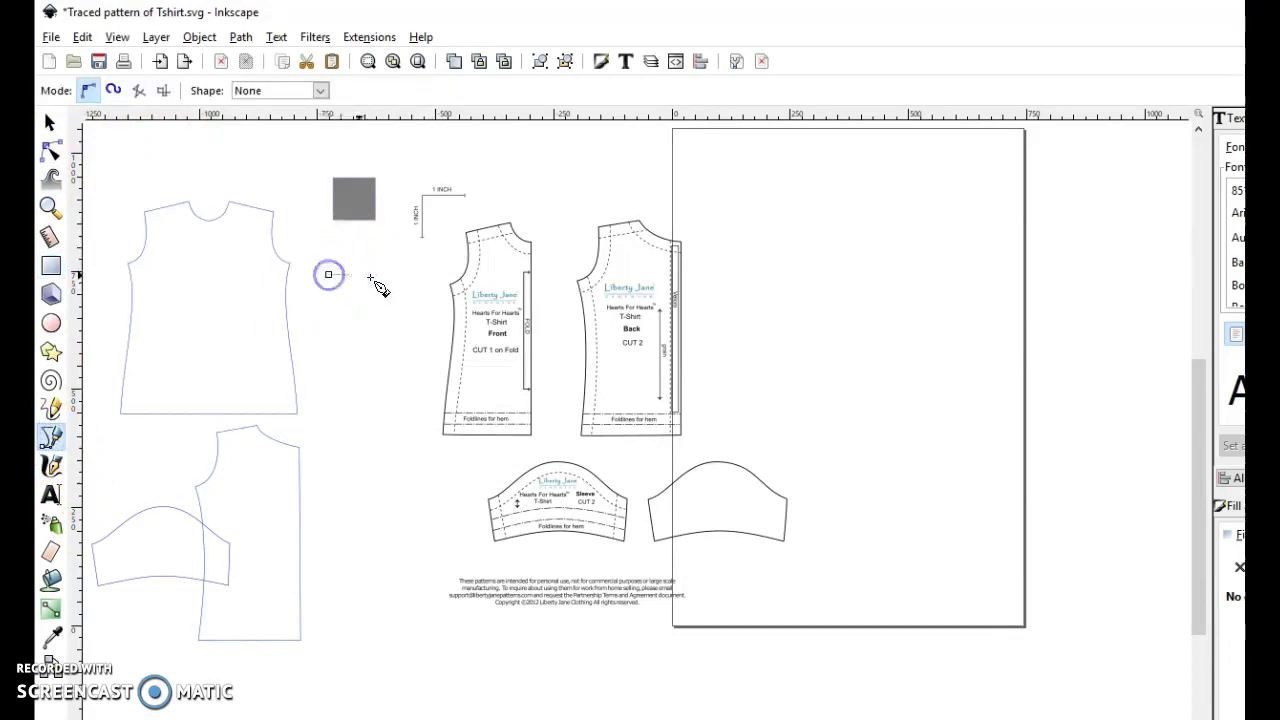
pyautogui.click(390, 275)
pyautogui.click(389, 309)
pyautogui.click(335, 313)
pyautogui.click(328, 275)
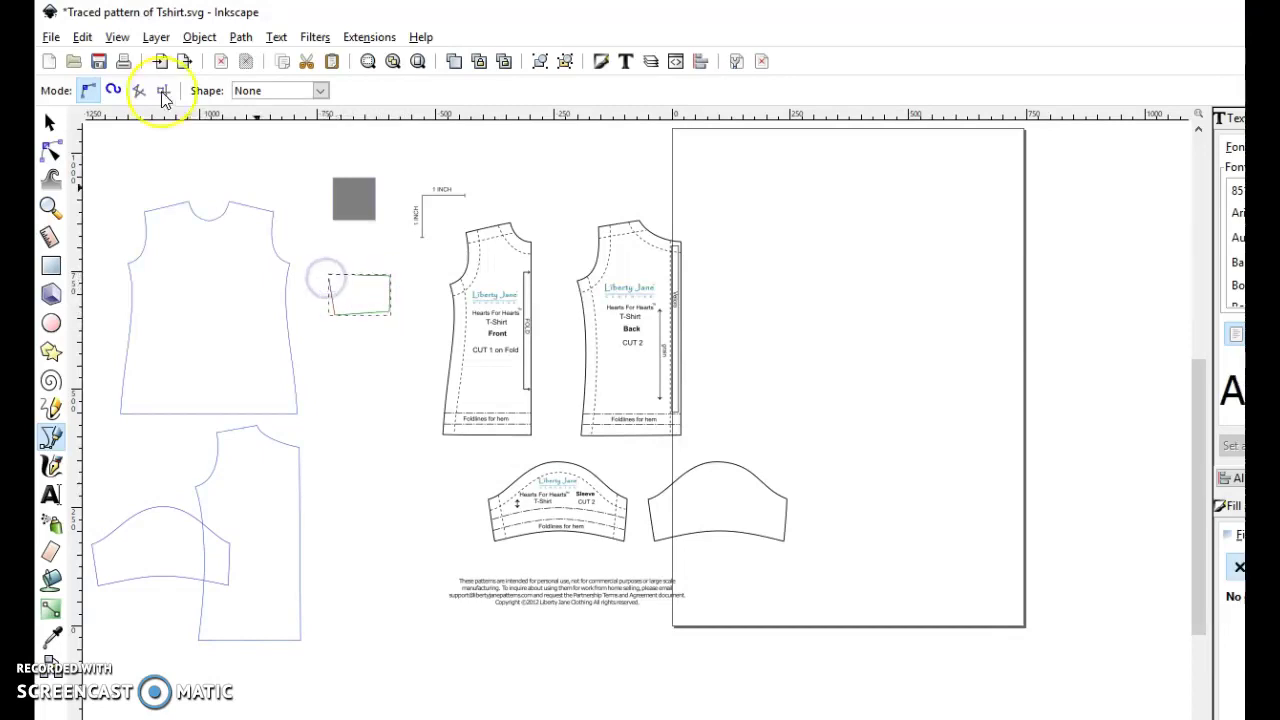
# - Switch the node coordinates to inches and place the four-node path's upper-left node at X -8, Y 8
pyautogui.click(48, 150)
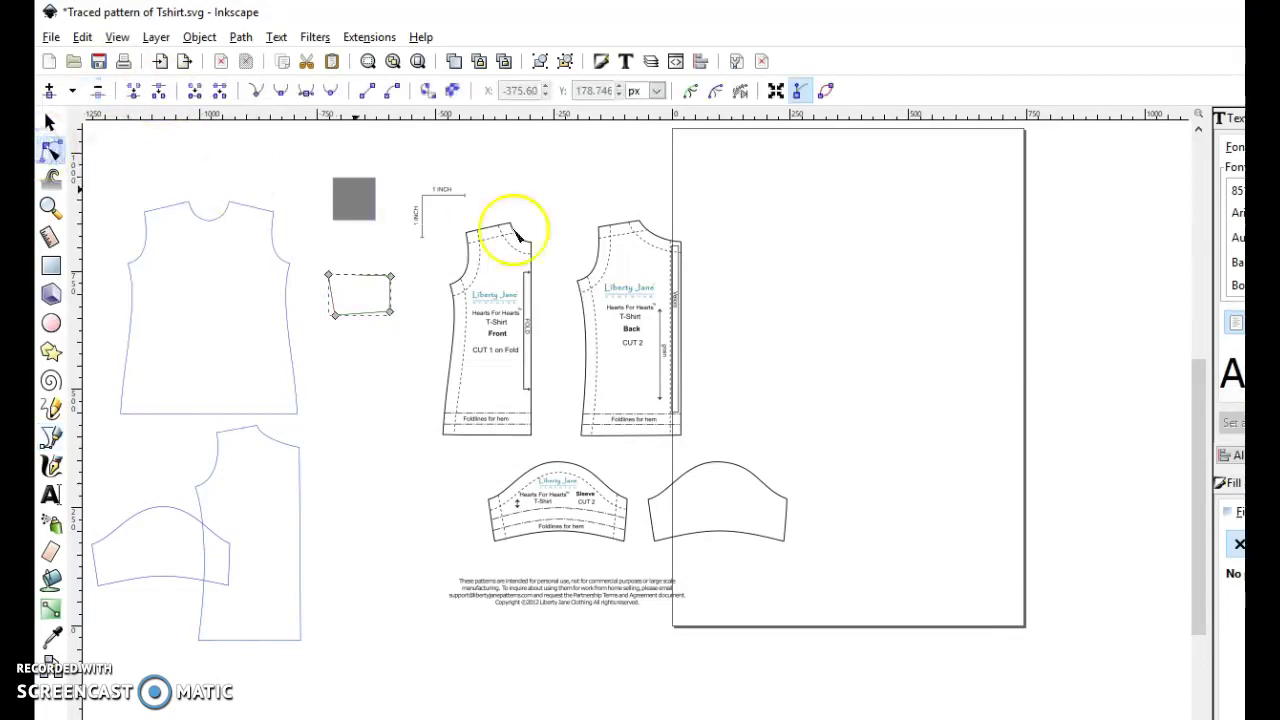
pyautogui.click(329, 276)
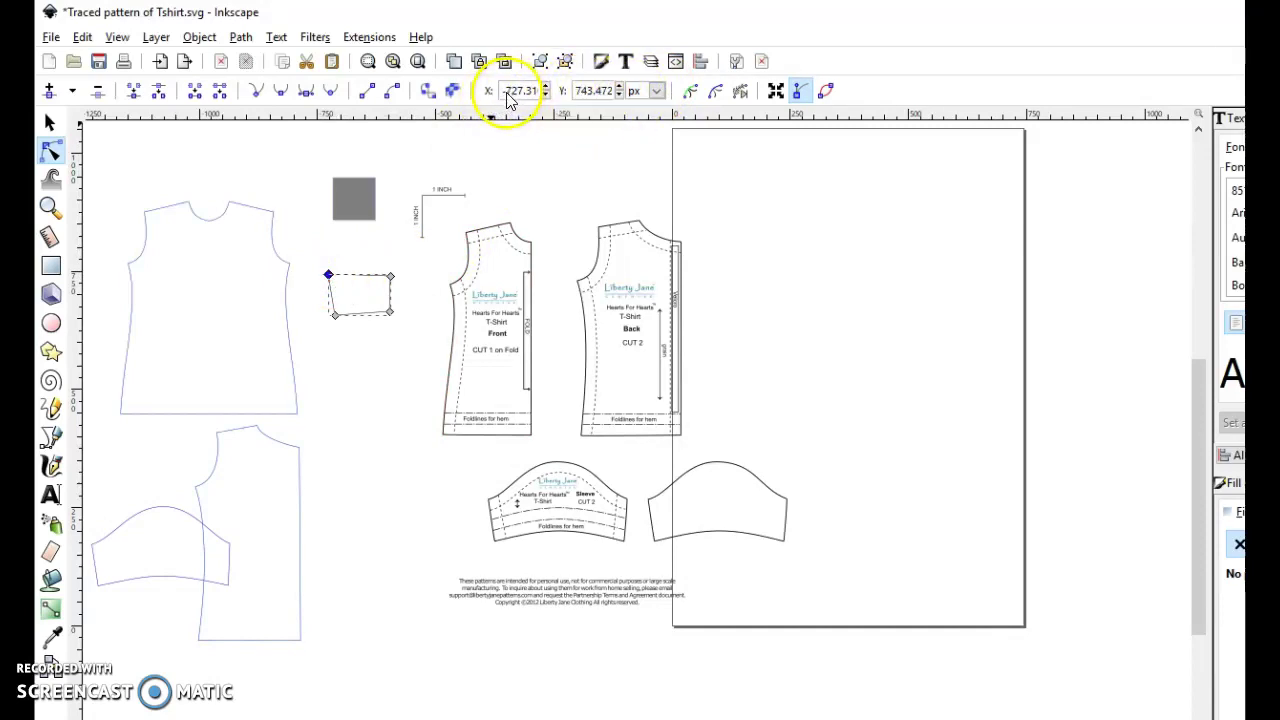
pyautogui.click(656, 91)
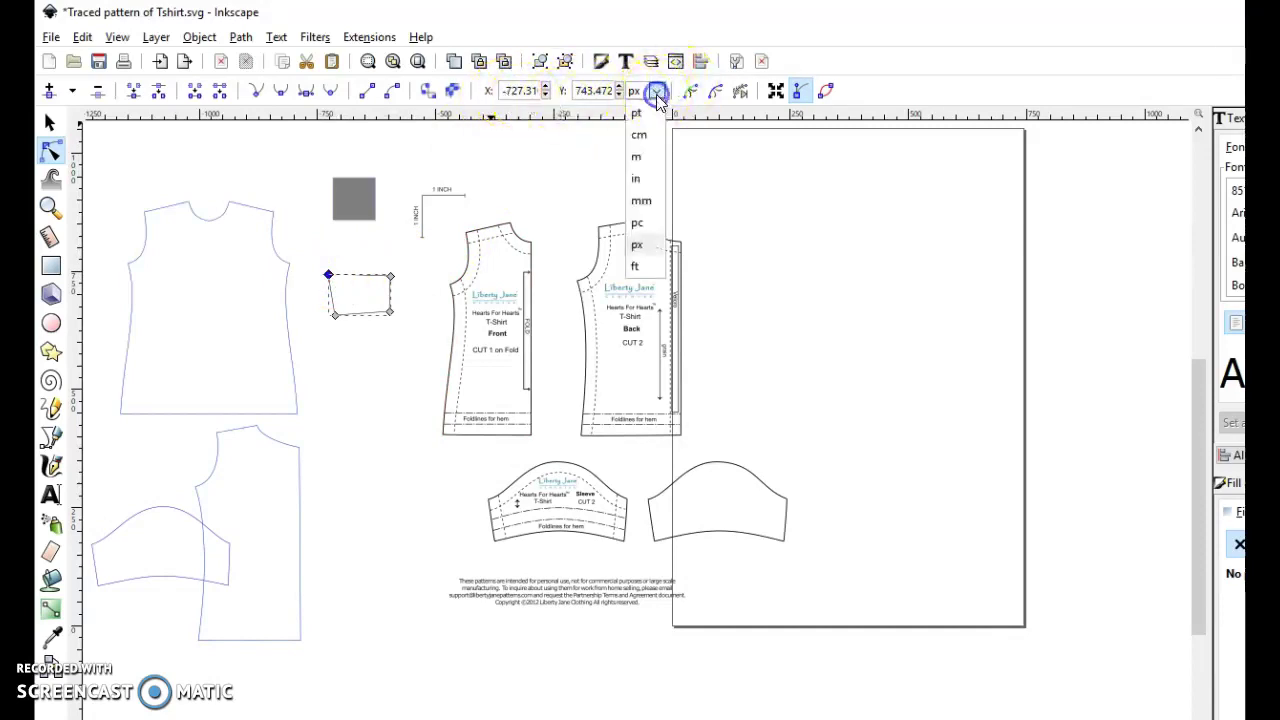
pyautogui.click(642, 176)
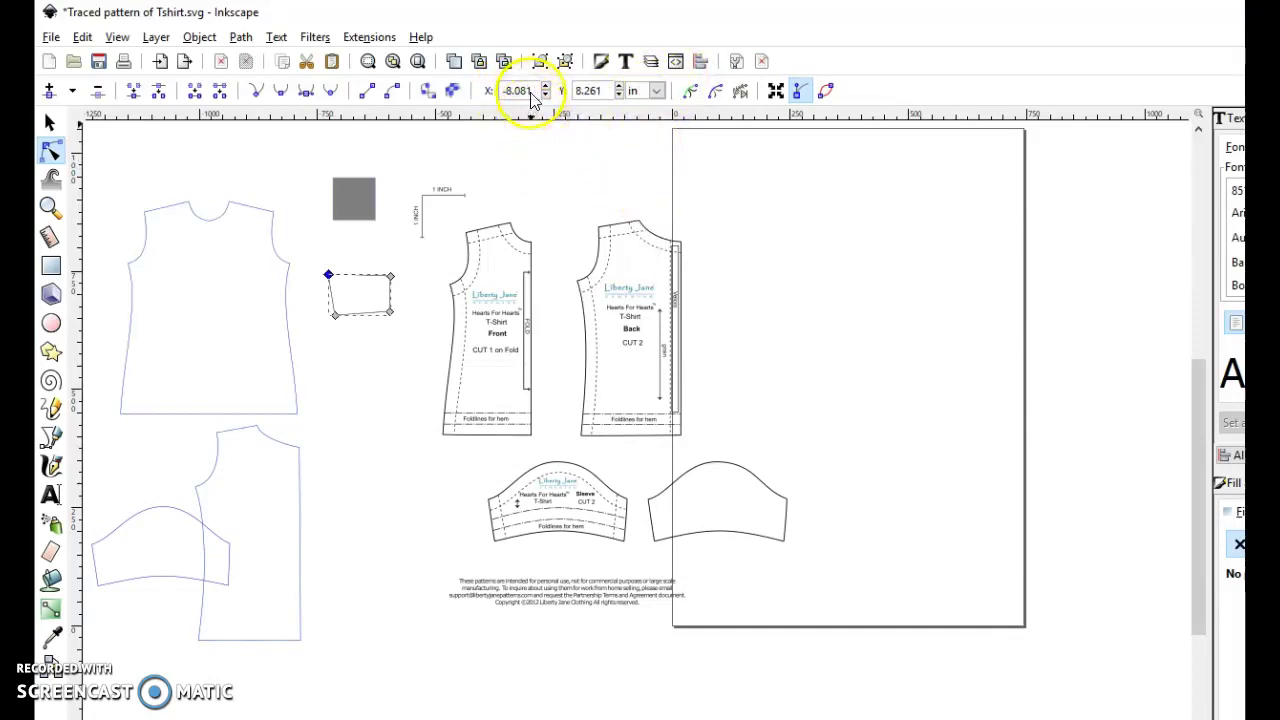
pyautogui.write('-')
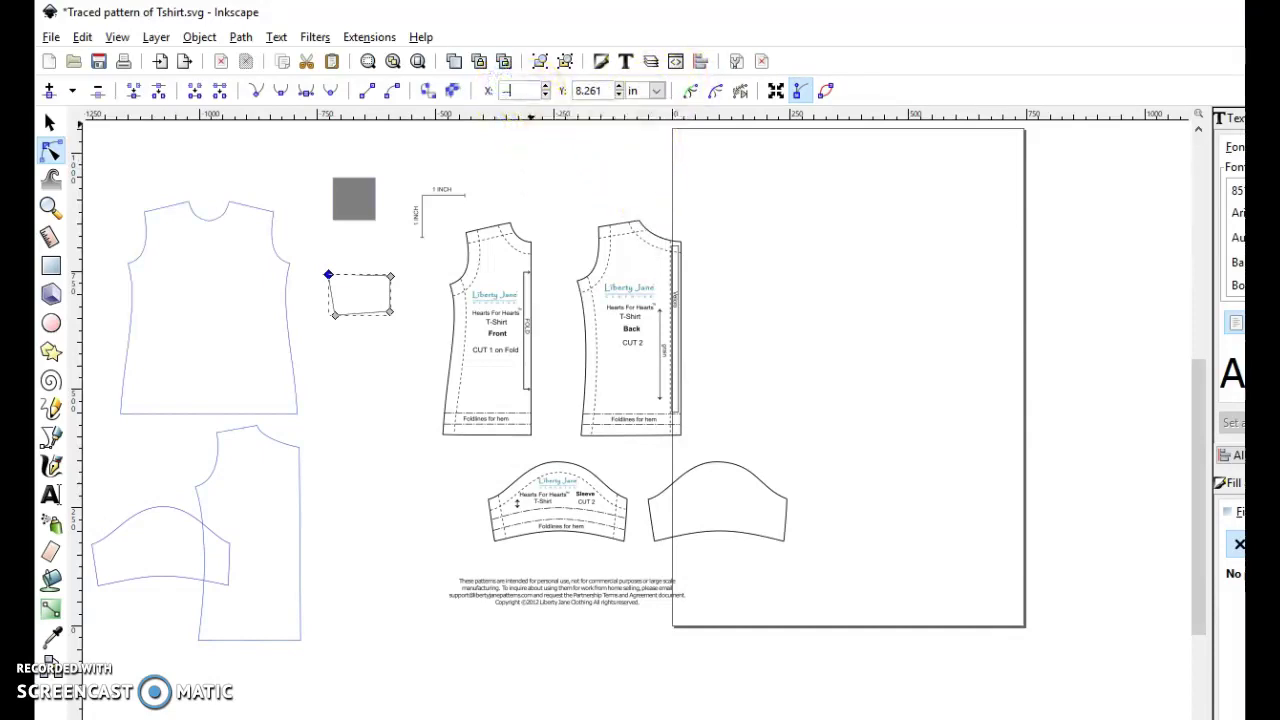
pyautogui.write('-8')
pyautogui.click(590, 91)
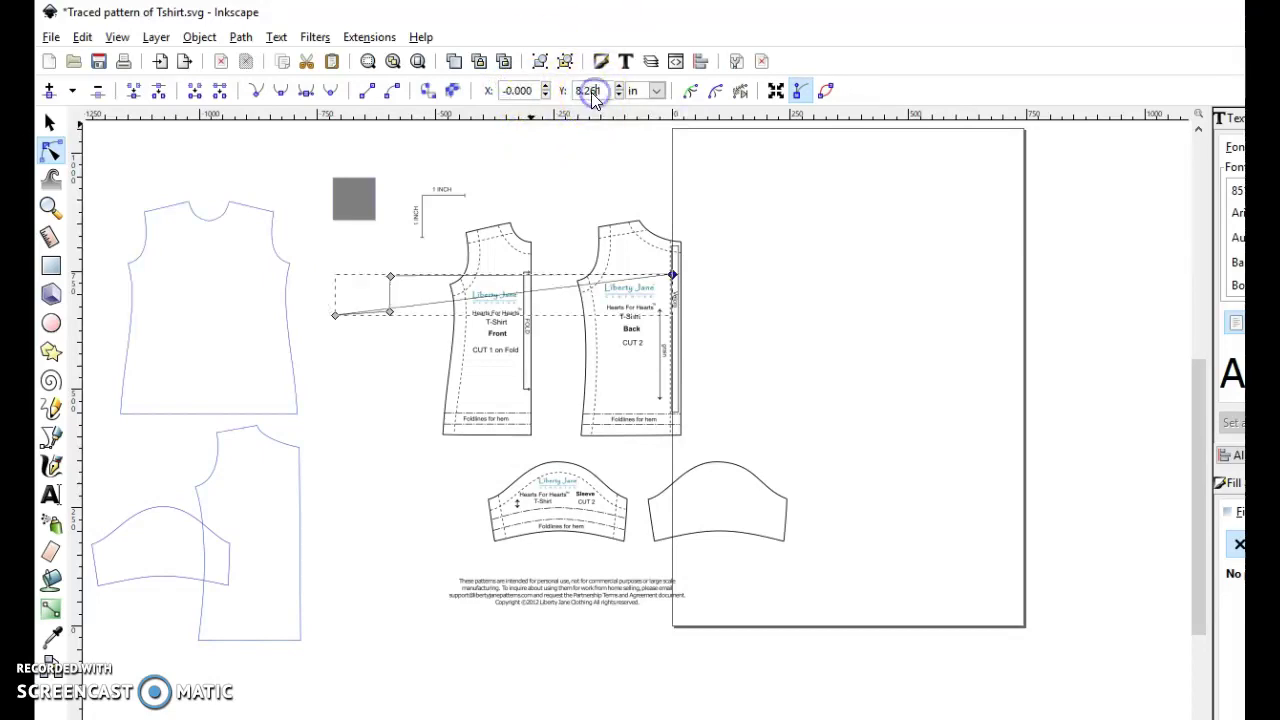
pyautogui.click(541, 94)
pyautogui.moveTo(540, 91); pyautogui.dragTo(433, 80)
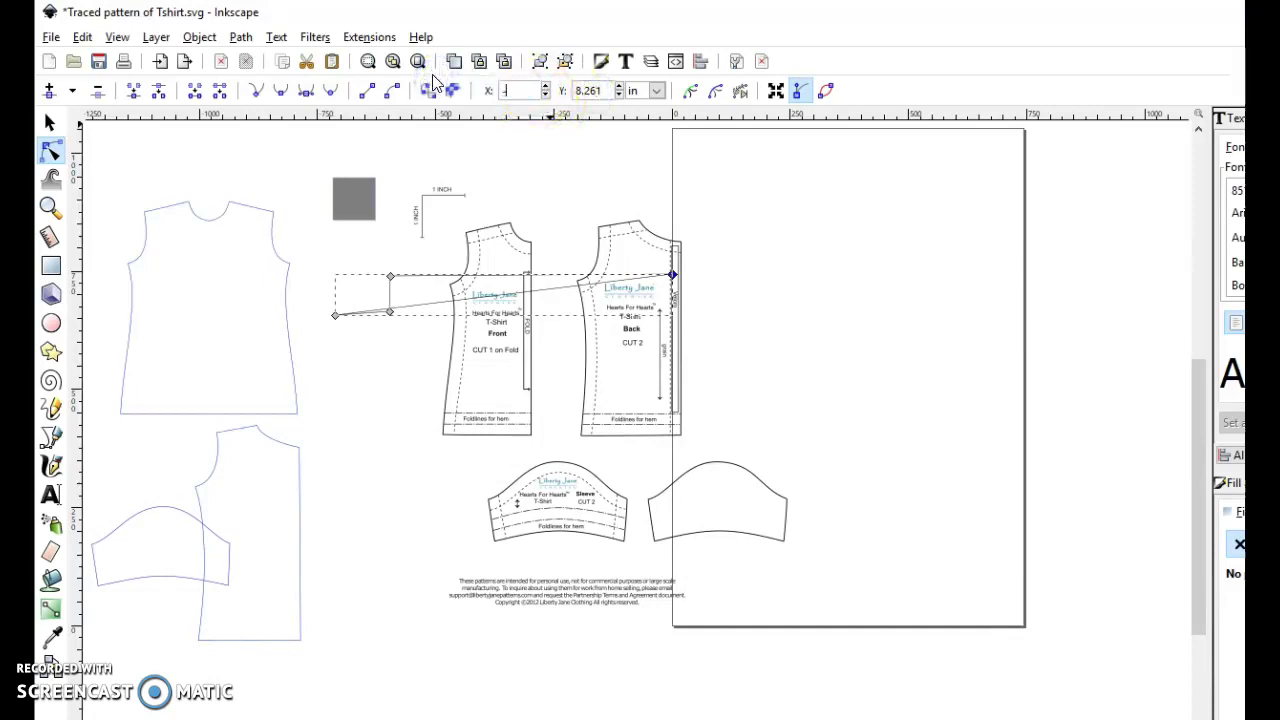
pyautogui.press('Tab')
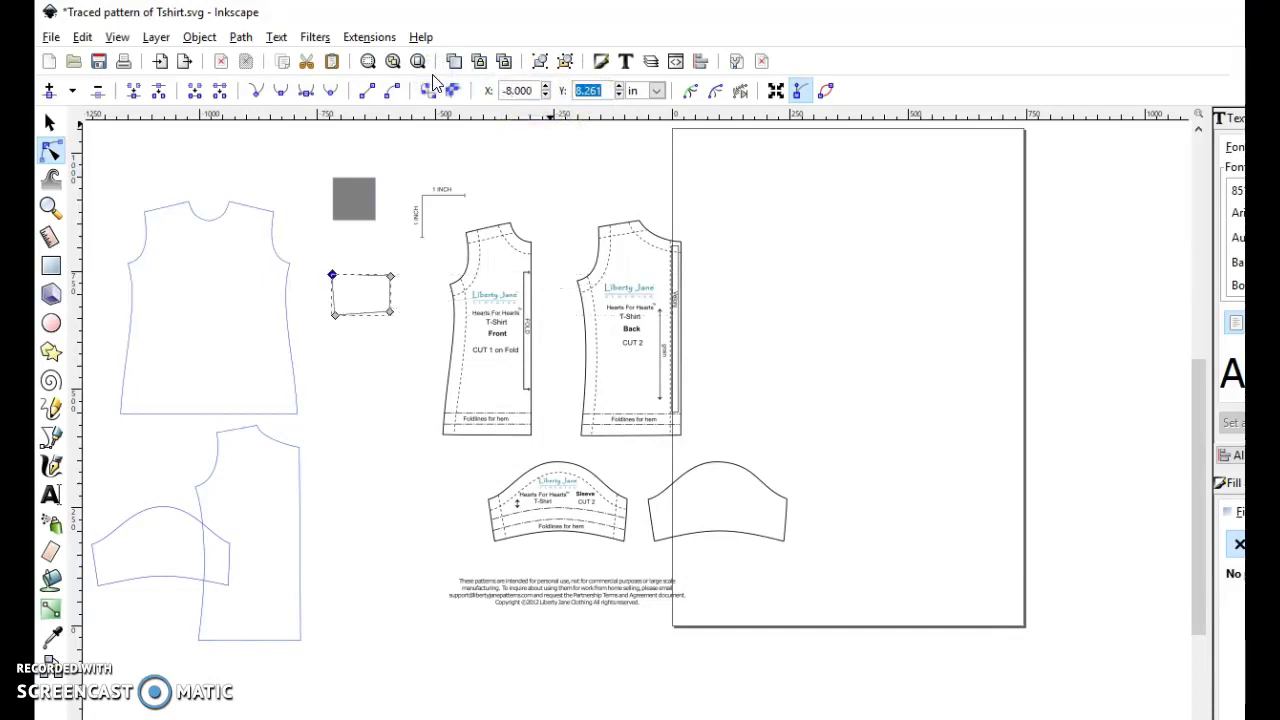
# - Place the four-node path's upper-right node at X -7, Y 8 in
pyautogui.click(390, 277)
pyautogui.tripleClick(507, 90)
pyautogui.write('-7')
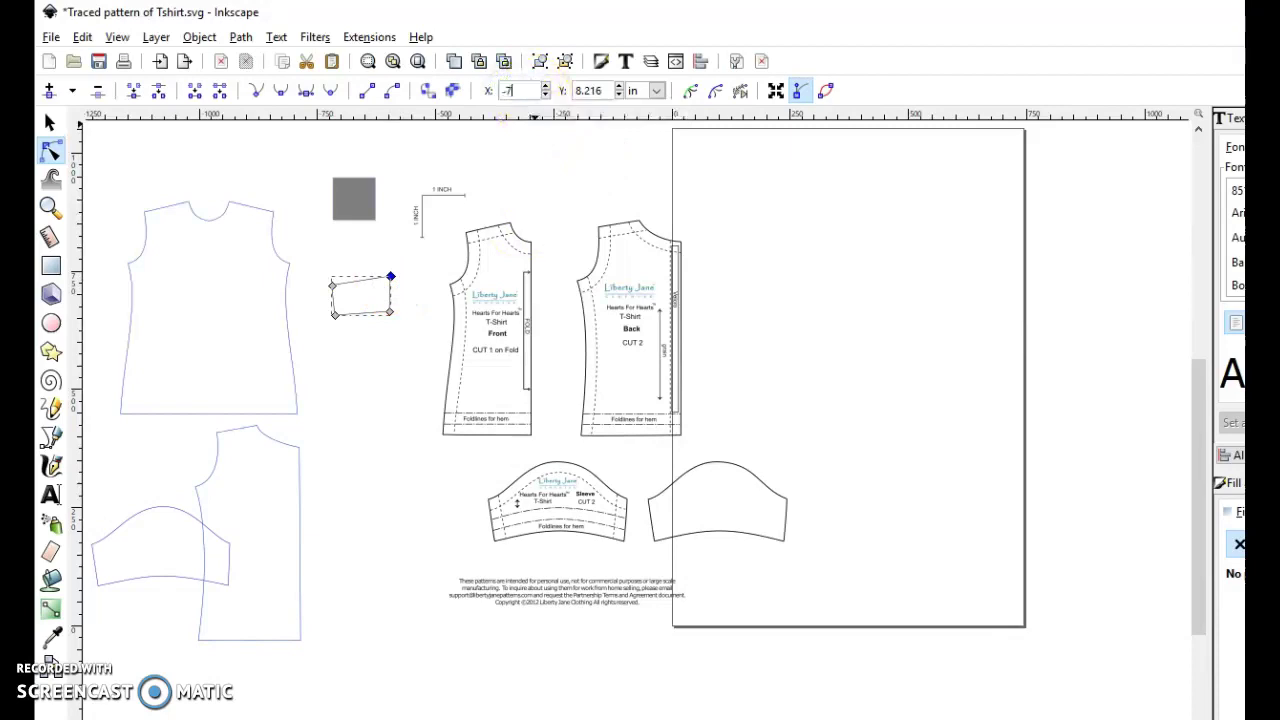
pyautogui.write('8')
pyautogui.press('Return')
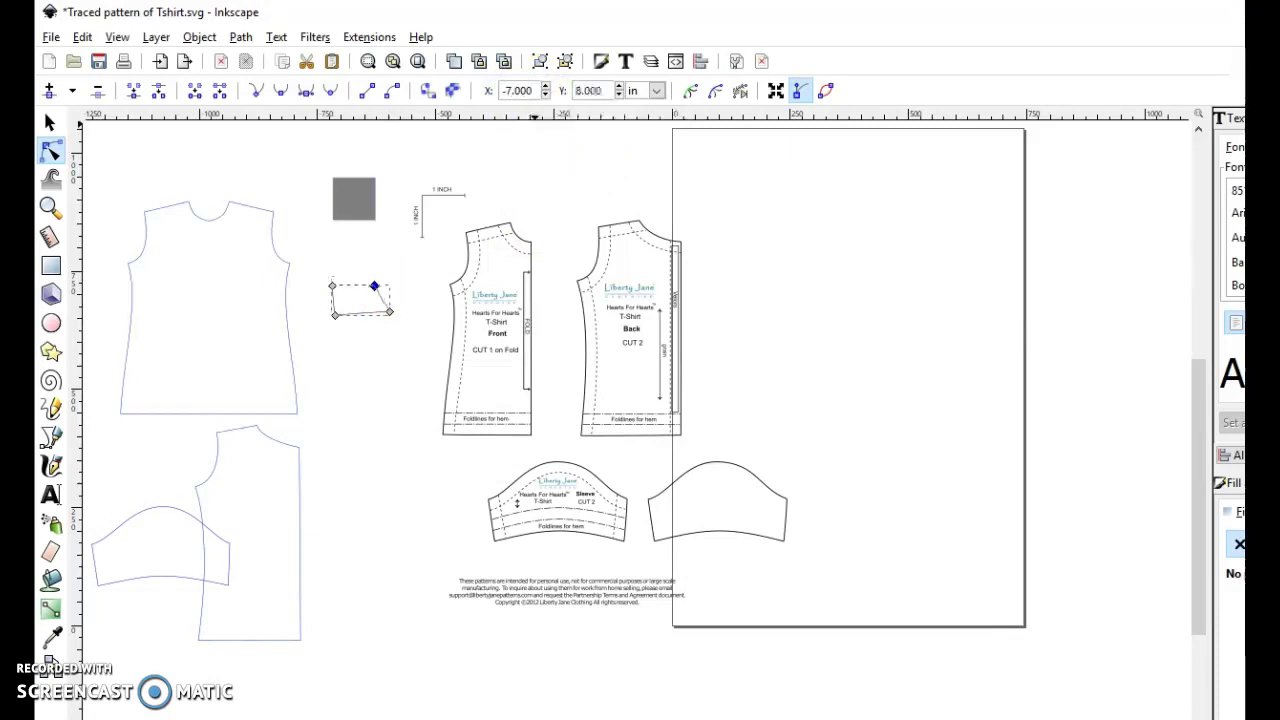
# - Place the four-node path's lower-left node at X -8, Y 7 in
pyautogui.click(337, 320)
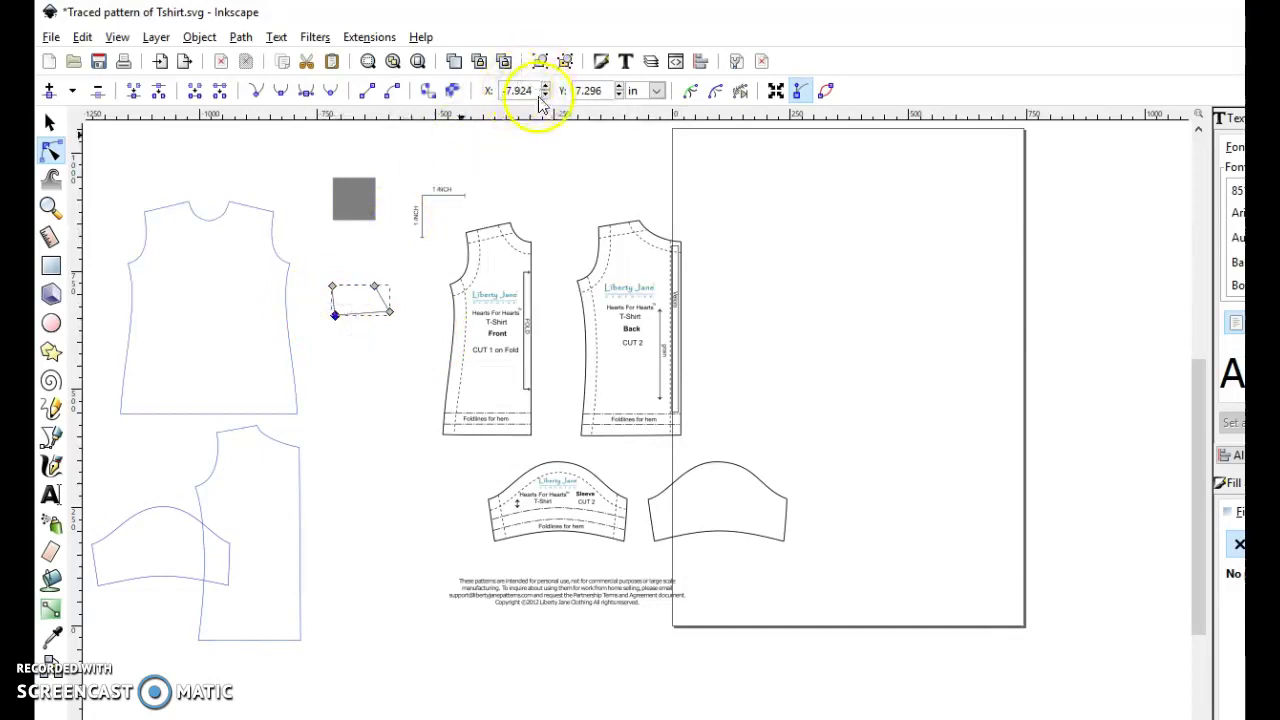
pyautogui.write('-7')
pyautogui.press('Return')
pyautogui.click(472, 90)
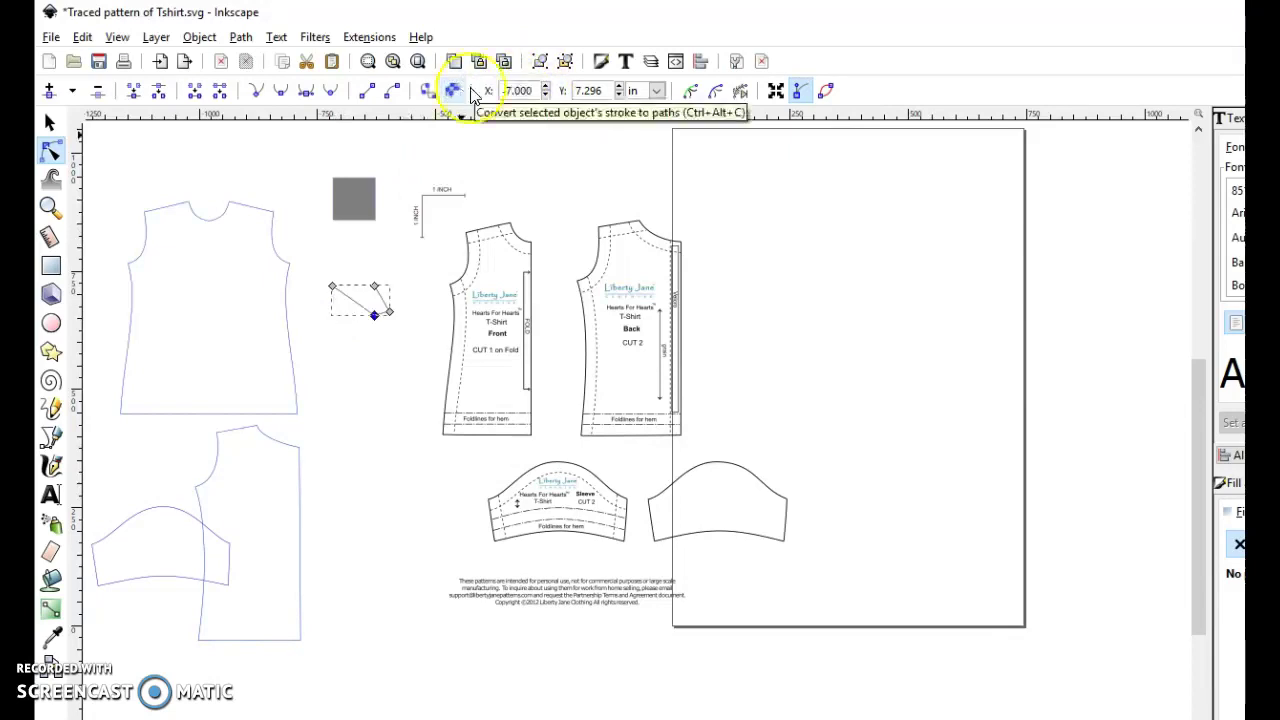
pyautogui.doubleClick(589, 91)
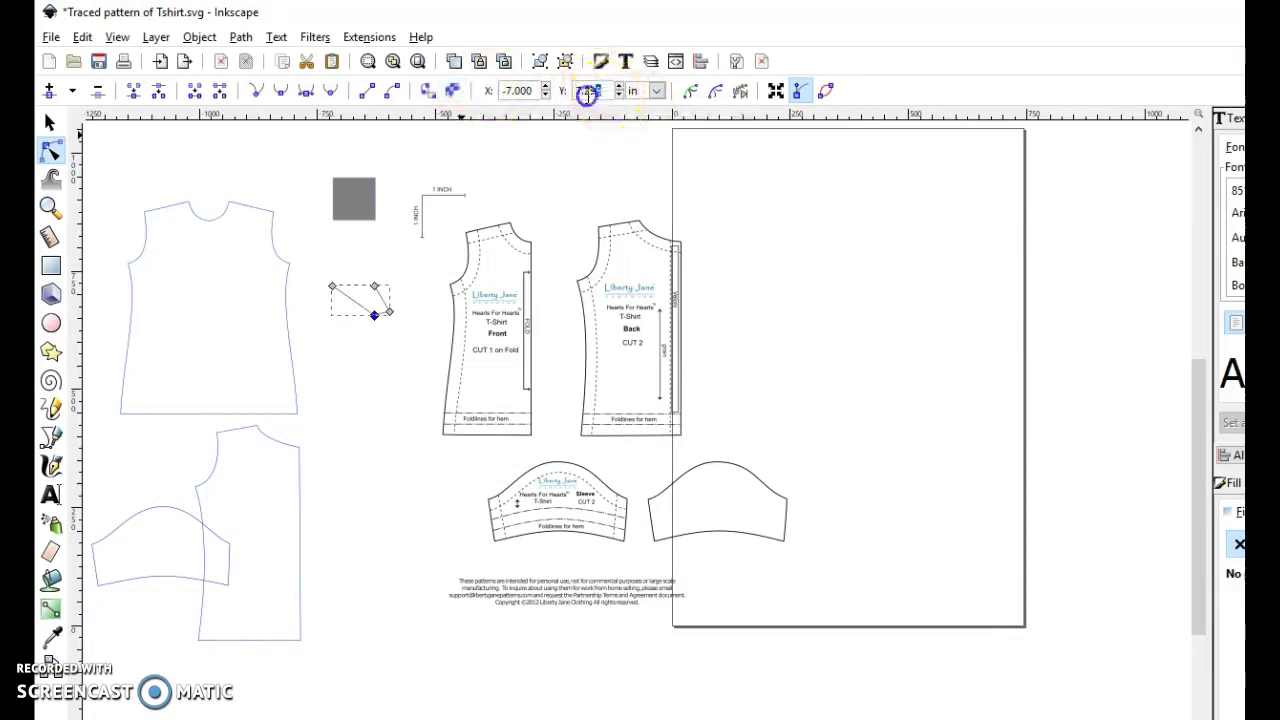
pyautogui.click(506, 100)
pyautogui.click(597, 86)
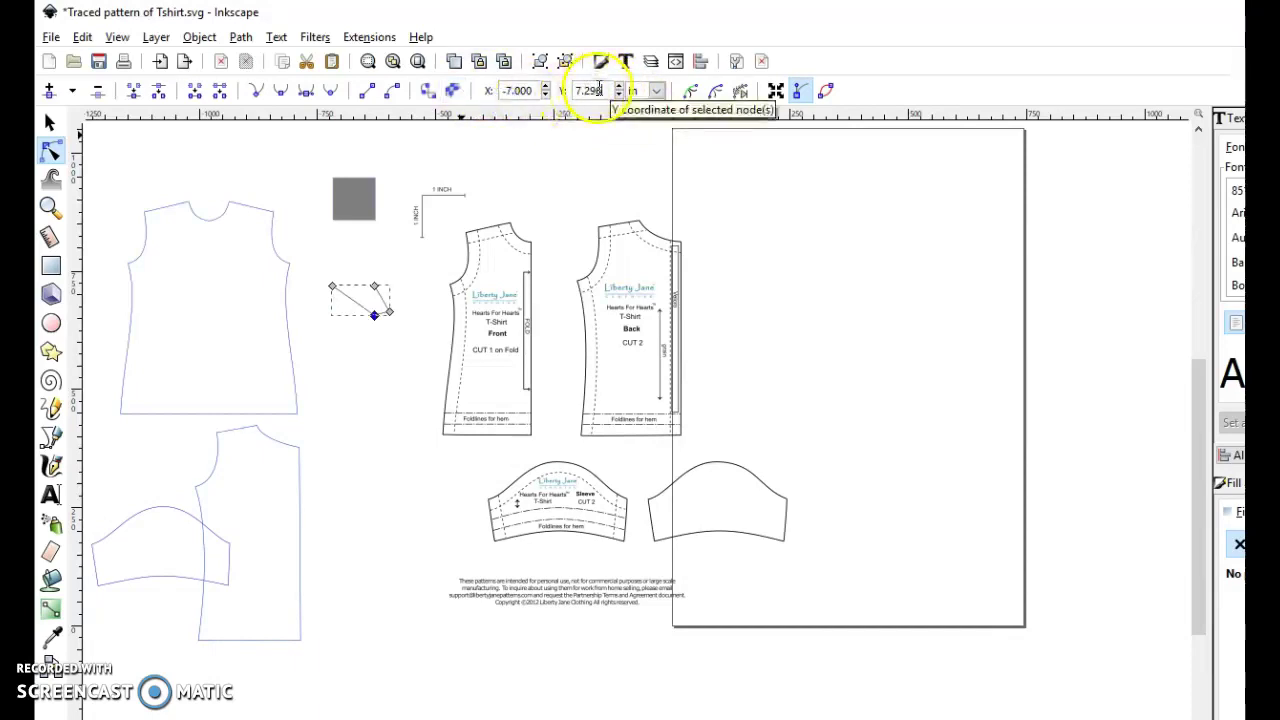
pyautogui.click(598, 89)
pyautogui.press('Return')
pyautogui.click(509, 94)
pyautogui.press('BackSpace')
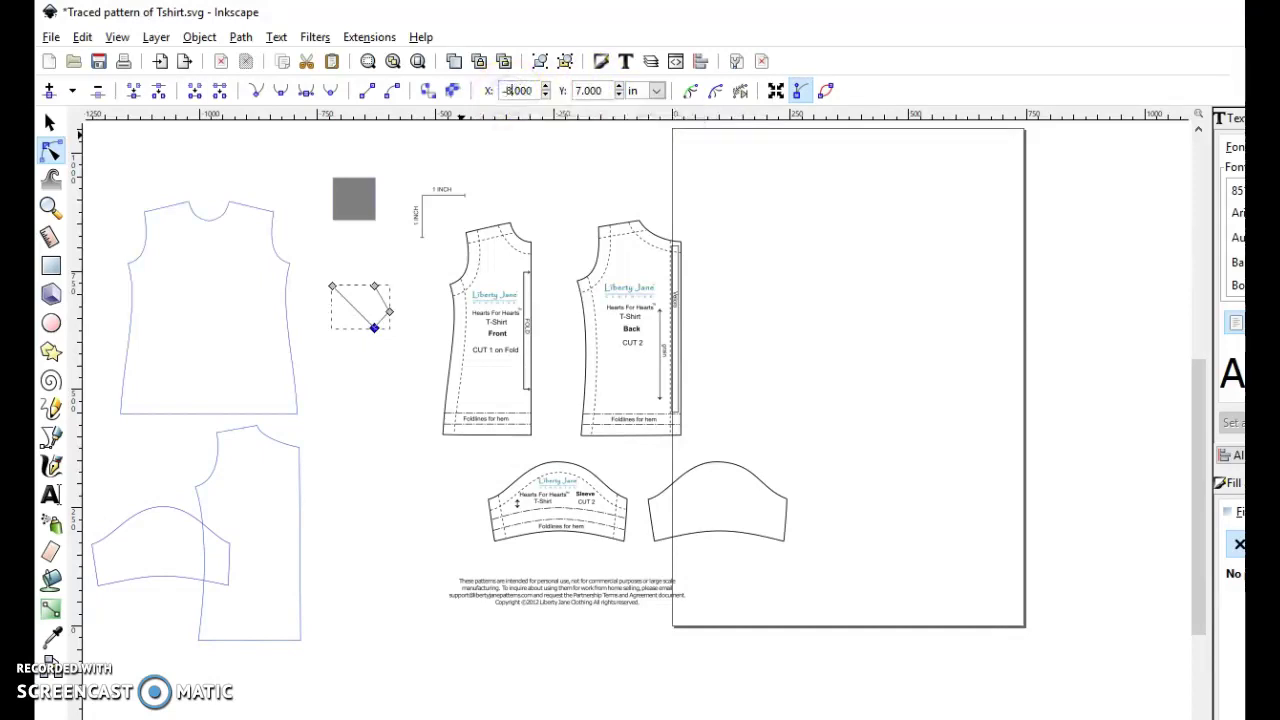
# - Place the four-node path's lower-right node at X -7, Y 7 in to complete the one-inch square
pyautogui.click(390, 312)
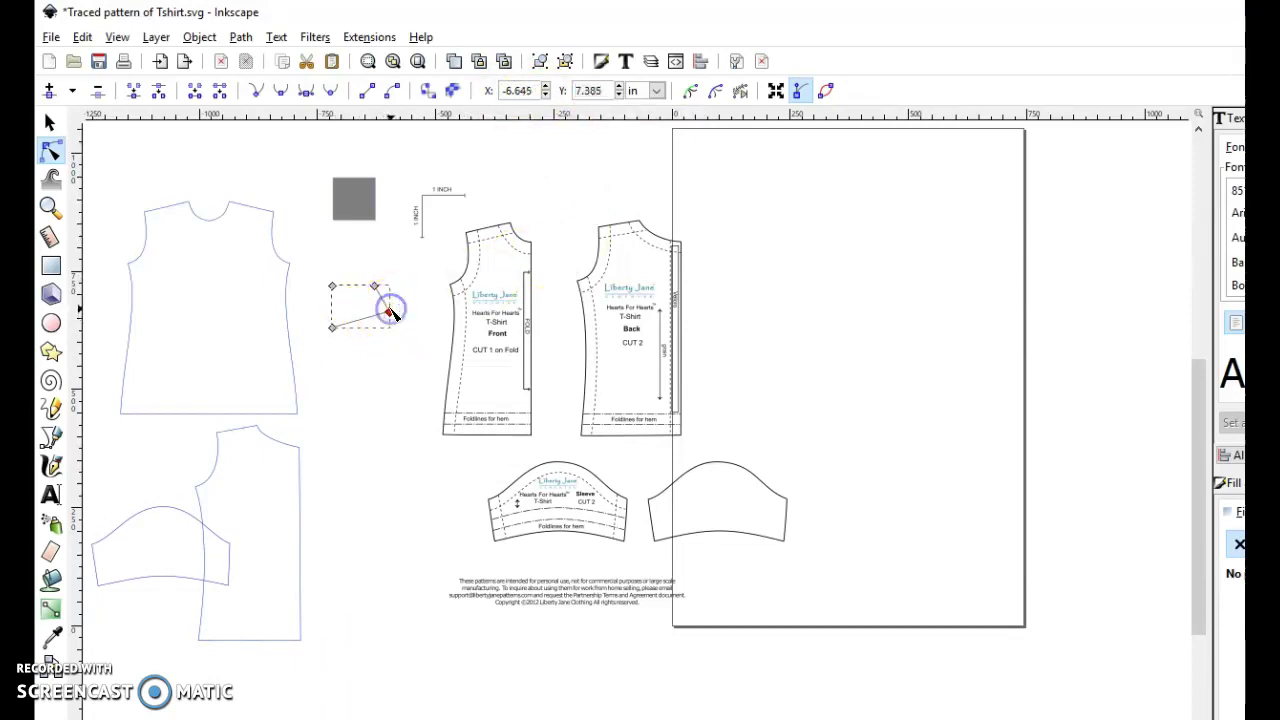
pyautogui.click(512, 91)
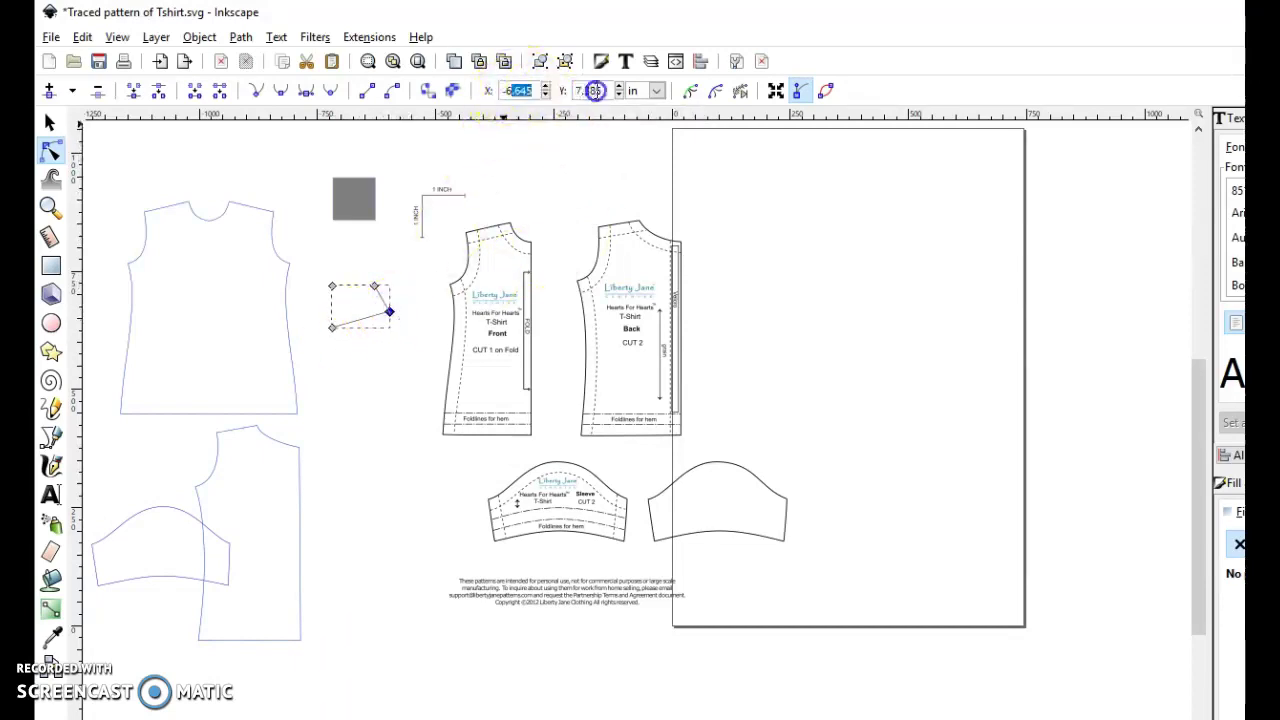
pyautogui.write('-6')
pyautogui.scroll(5, 597, 91)
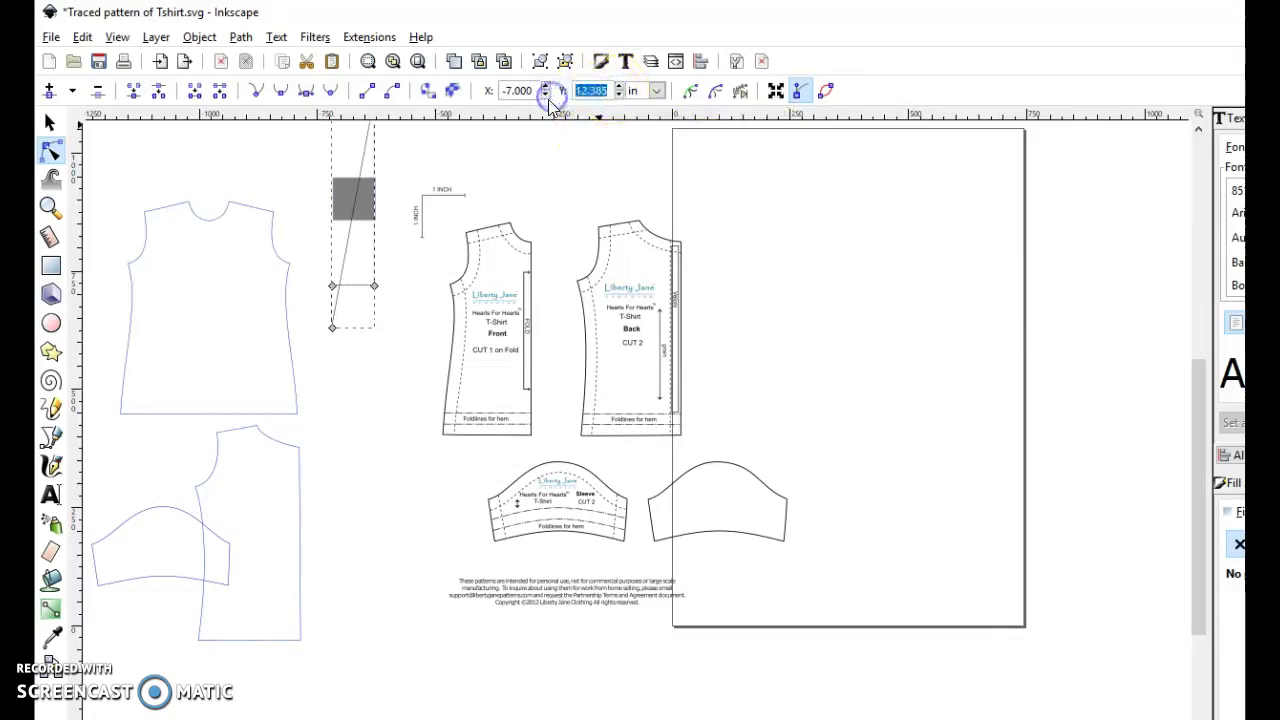
pyautogui.write('7')
pyautogui.press('Return')
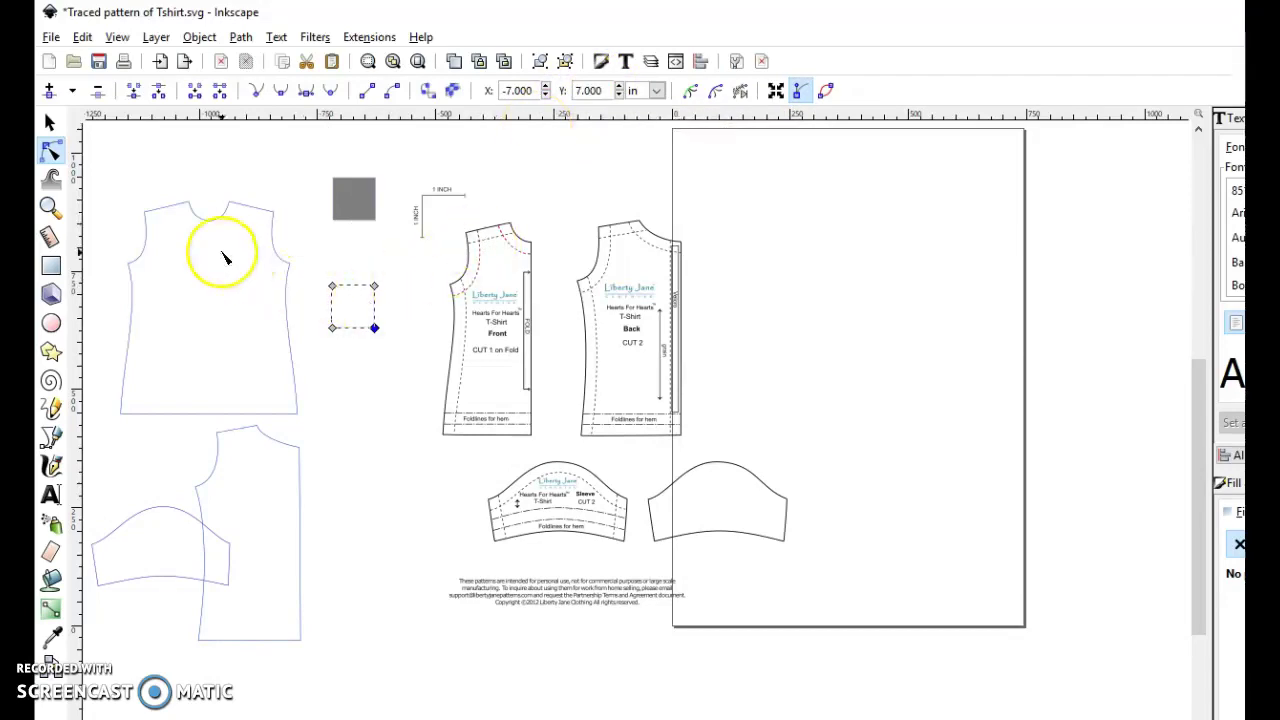
# - Move the filled square and the outlined square closer to the traced full shirt piece, away from the original pattern
pyautogui.click(50, 122)
pyautogui.click(407, 385)
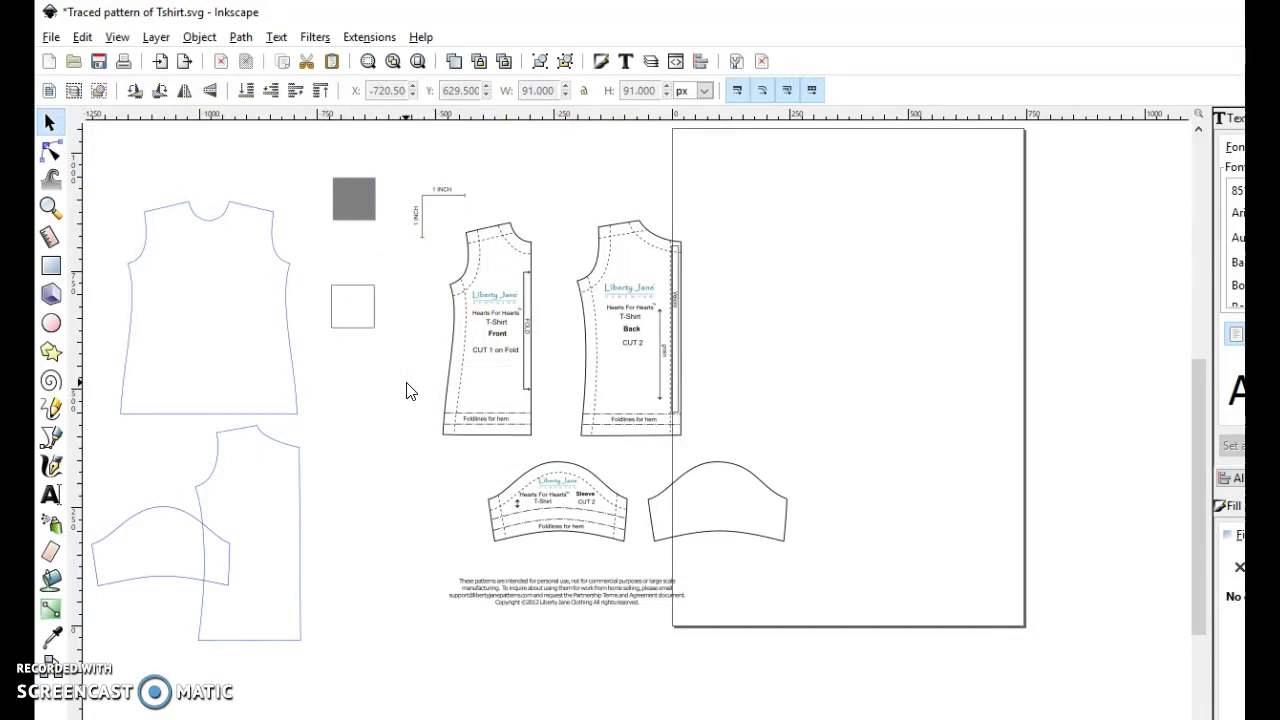
pyautogui.moveTo(357, 190); pyautogui.dragTo(324, 192)
pyautogui.moveTo(357, 286); pyautogui.dragTo(334, 282)
# - Shift the original Liberty Jane pattern artwork slightly and ungroup it
pyautogui.moveTo(699, 477); pyautogui.dragTo(738, 453)
pyautogui.rightClick(631, 346)
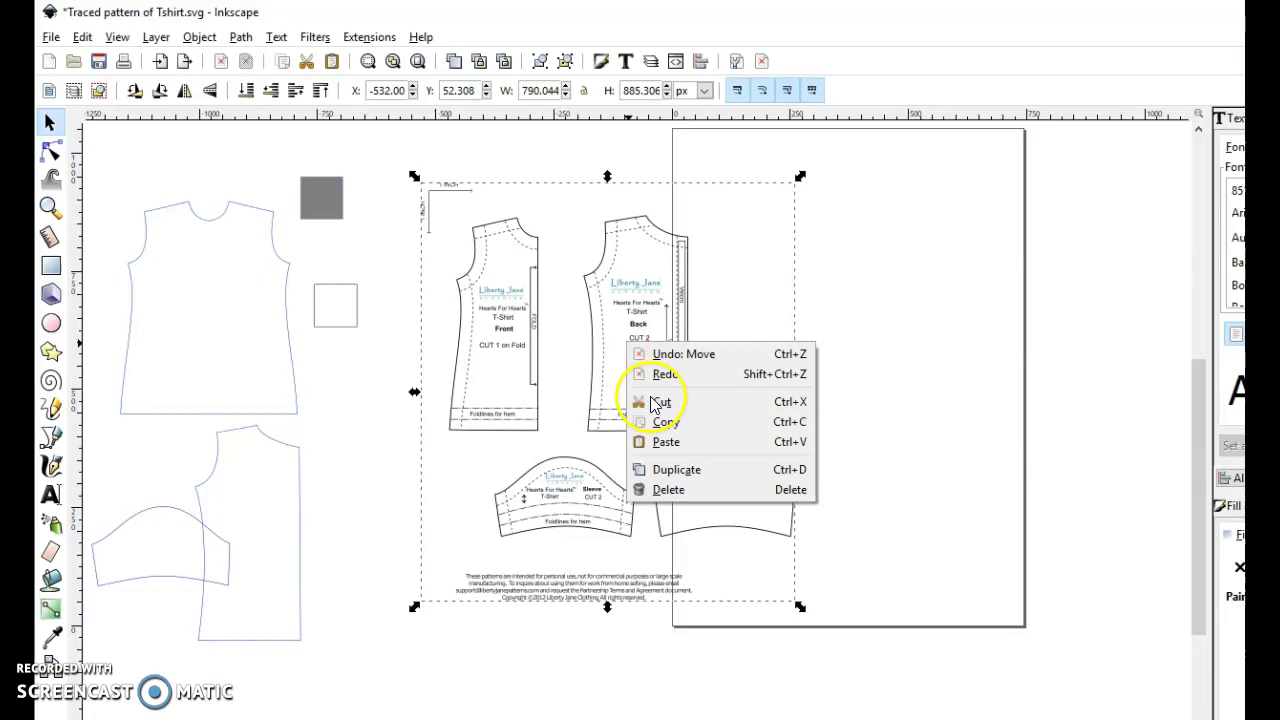
pyautogui.click(187, 37)
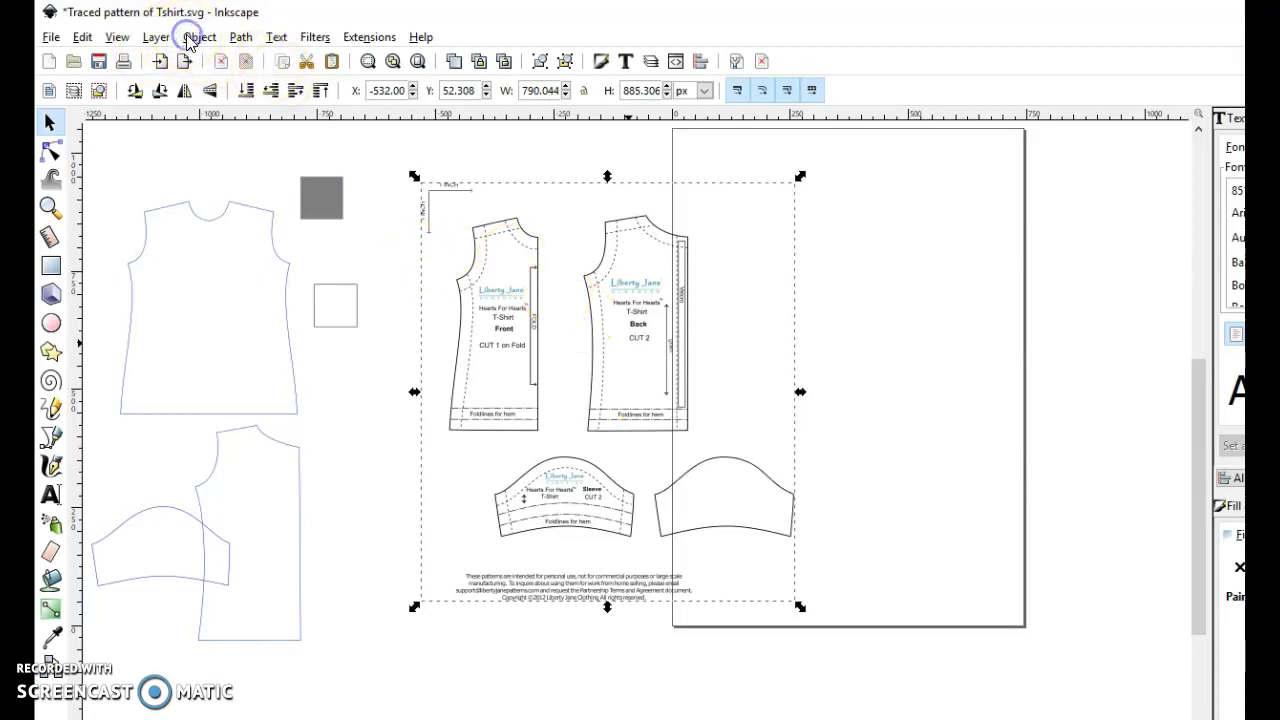
pyautogui.click(187, 37)
pyautogui.click(231, 143)
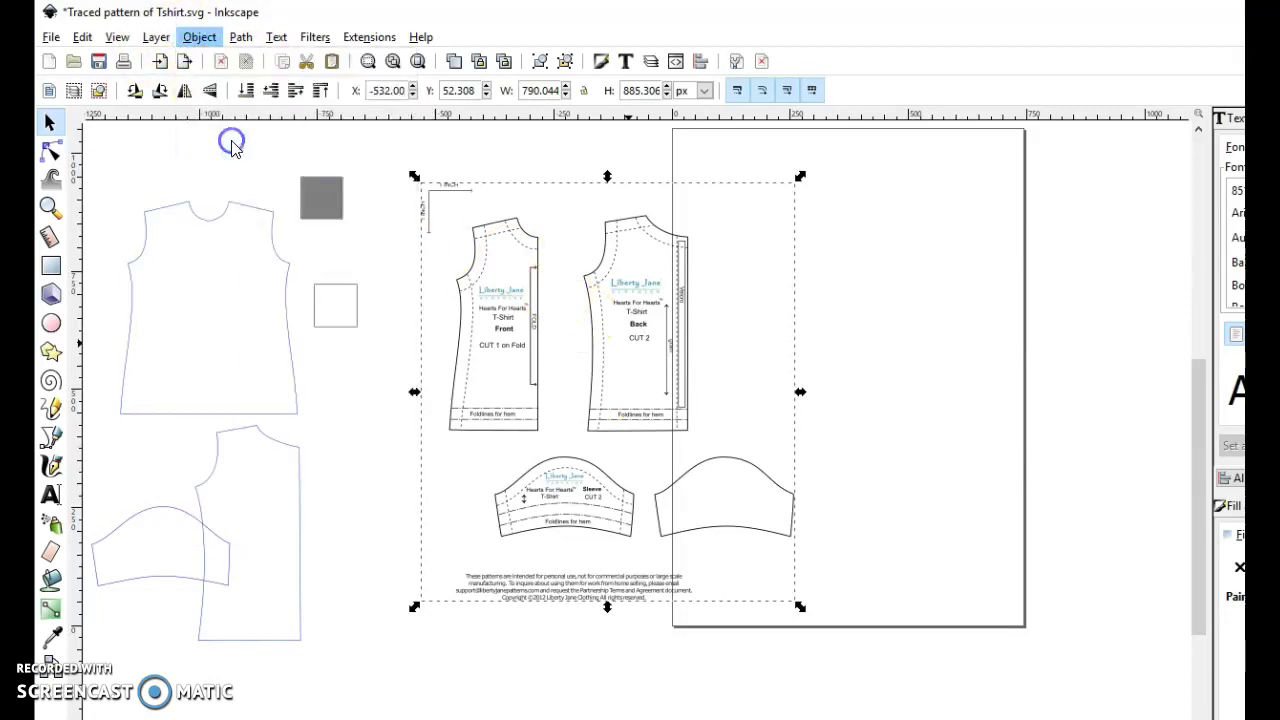
pyautogui.click(926, 382)
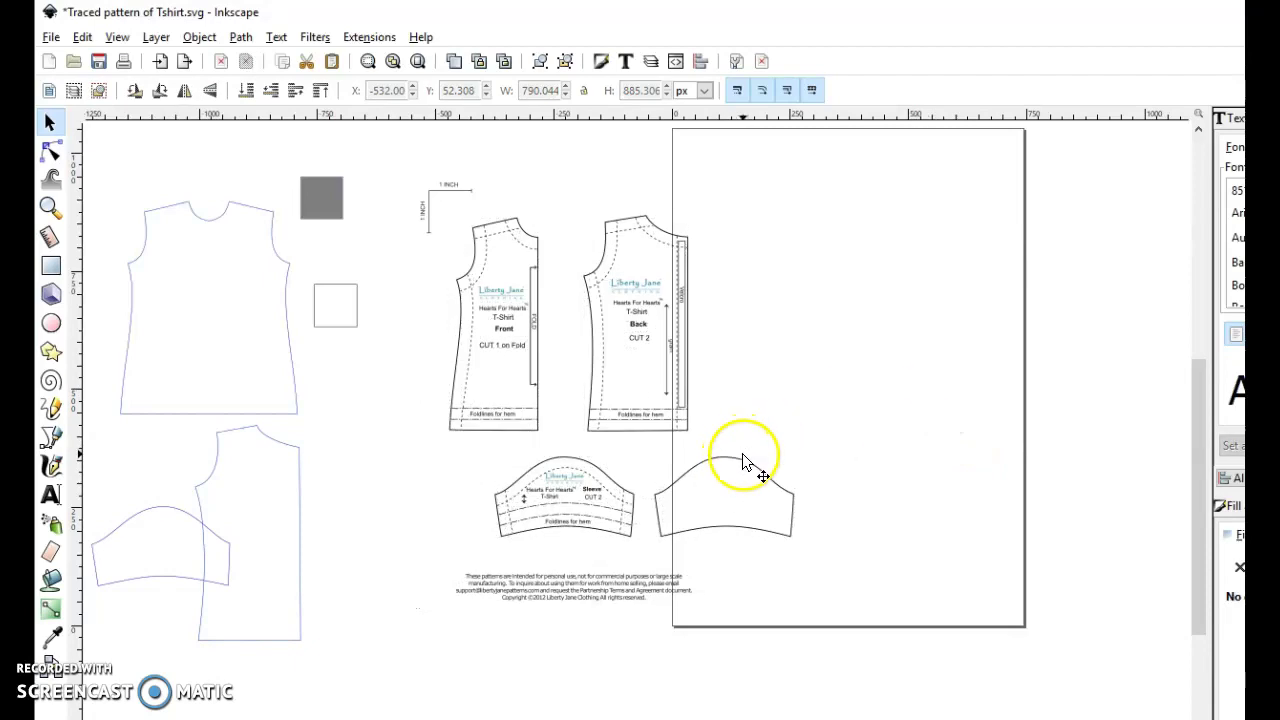
# - Ungroup the two original sleeves and move the plain sleeve outline over among the traced pieces
pyautogui.click(741, 461)
pyautogui.rightClick(741, 463)
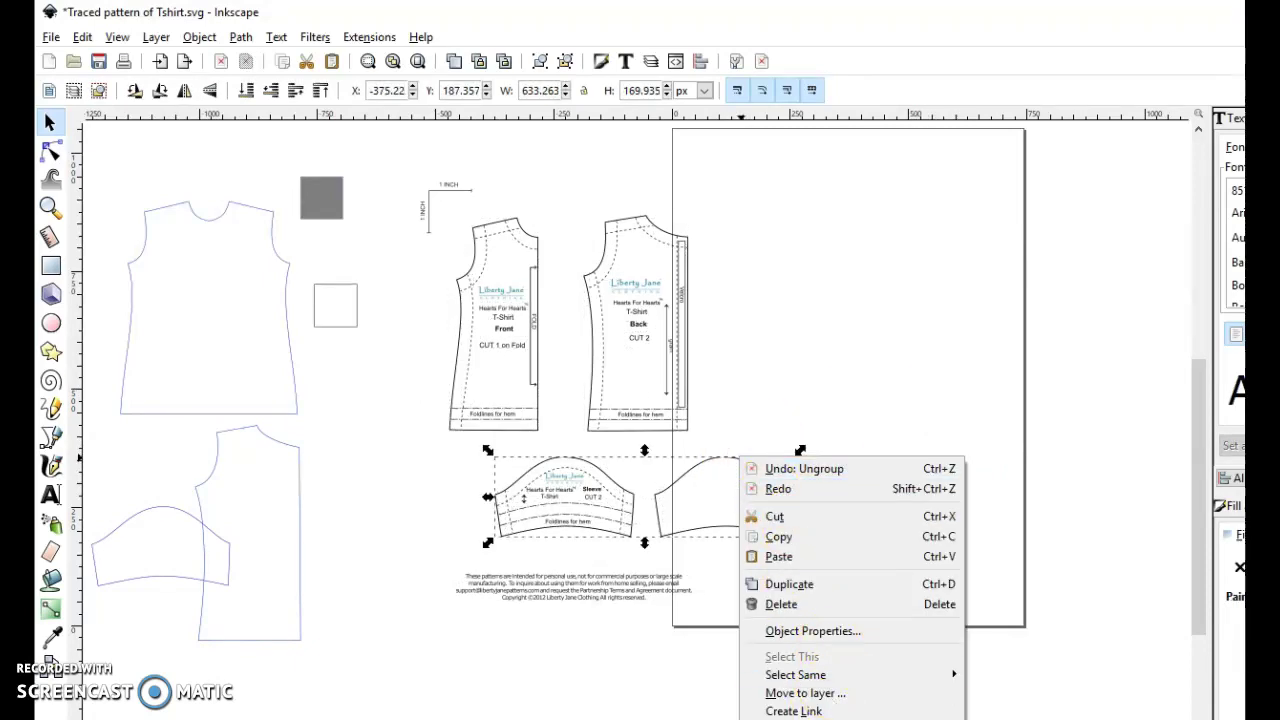
pyautogui.press('Escape')
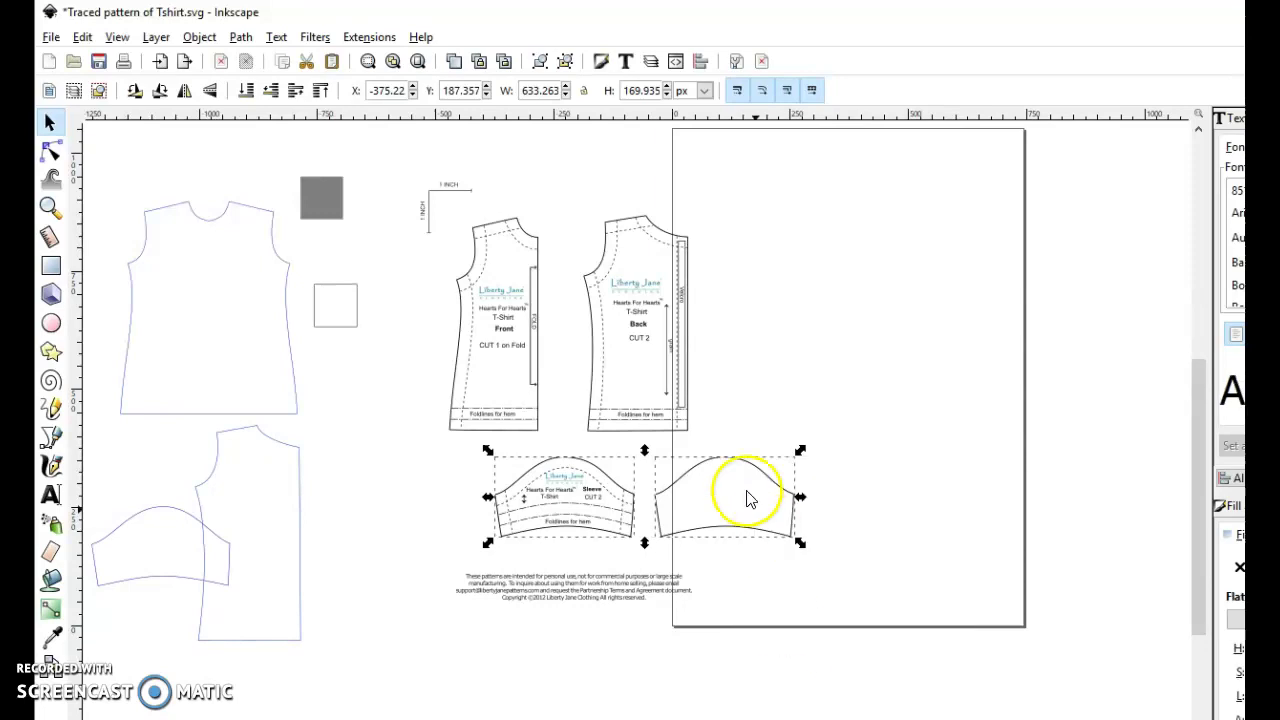
pyautogui.click(741, 481)
pyautogui.moveTo(737, 457); pyautogui.dragTo(247, 360)
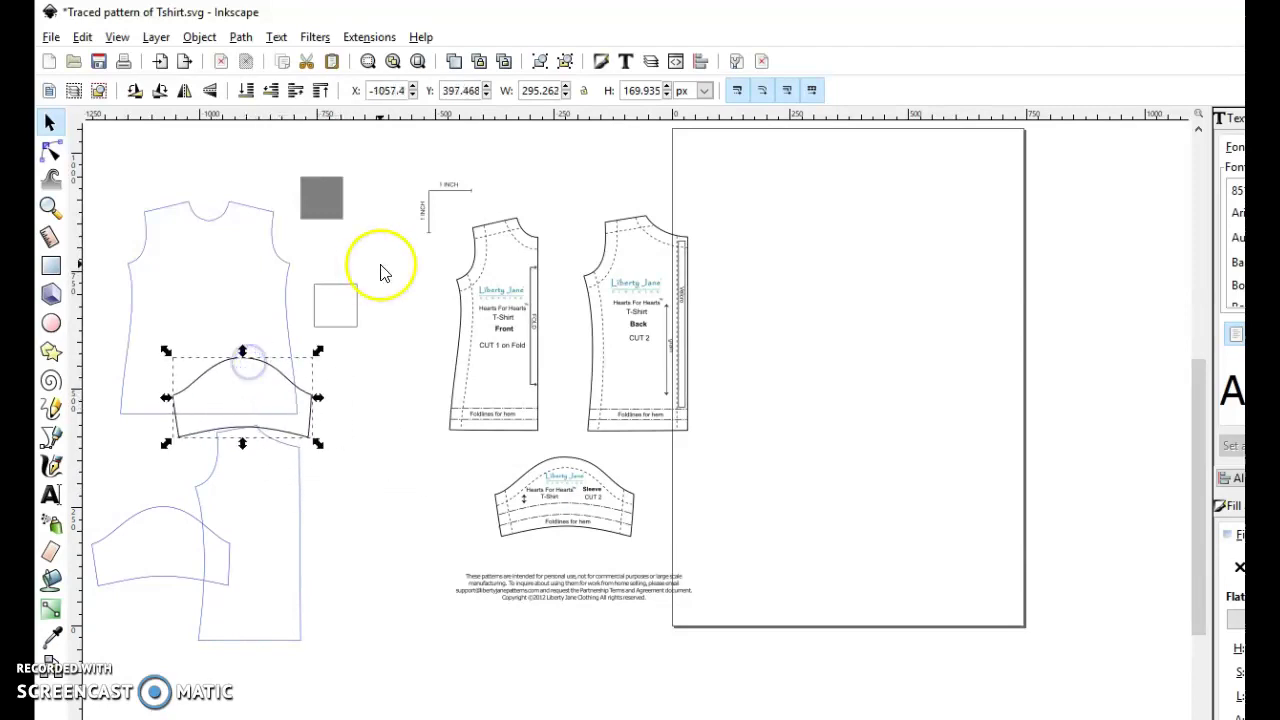
# - Delete the remaining original pattern artwork and move the two sleeve outlines clear of the traced shirt pieces
pyautogui.moveTo(386, 138); pyautogui.dragTo(835, 683)
pyautogui.press('Delete')
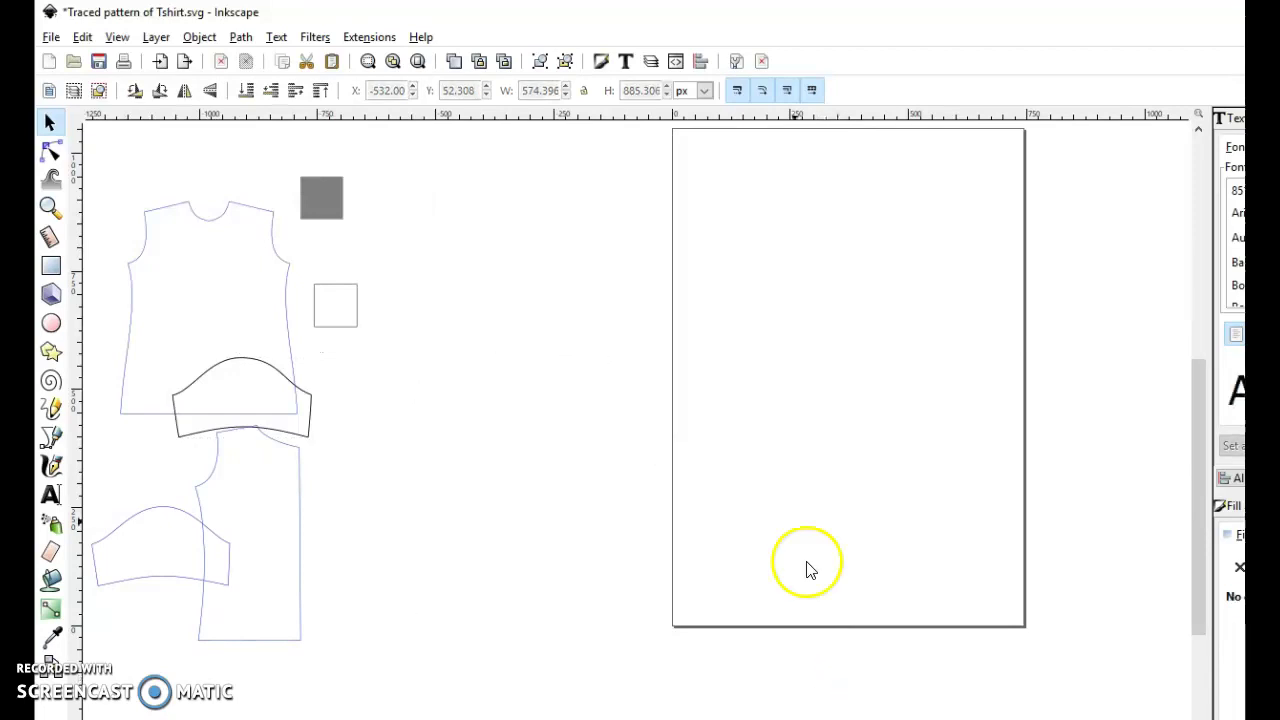
pyautogui.moveTo(222, 358); pyautogui.dragTo(439, 314)
pyautogui.moveTo(160, 526); pyautogui.dragTo(371, 423)
pyautogui.click(432, 610)
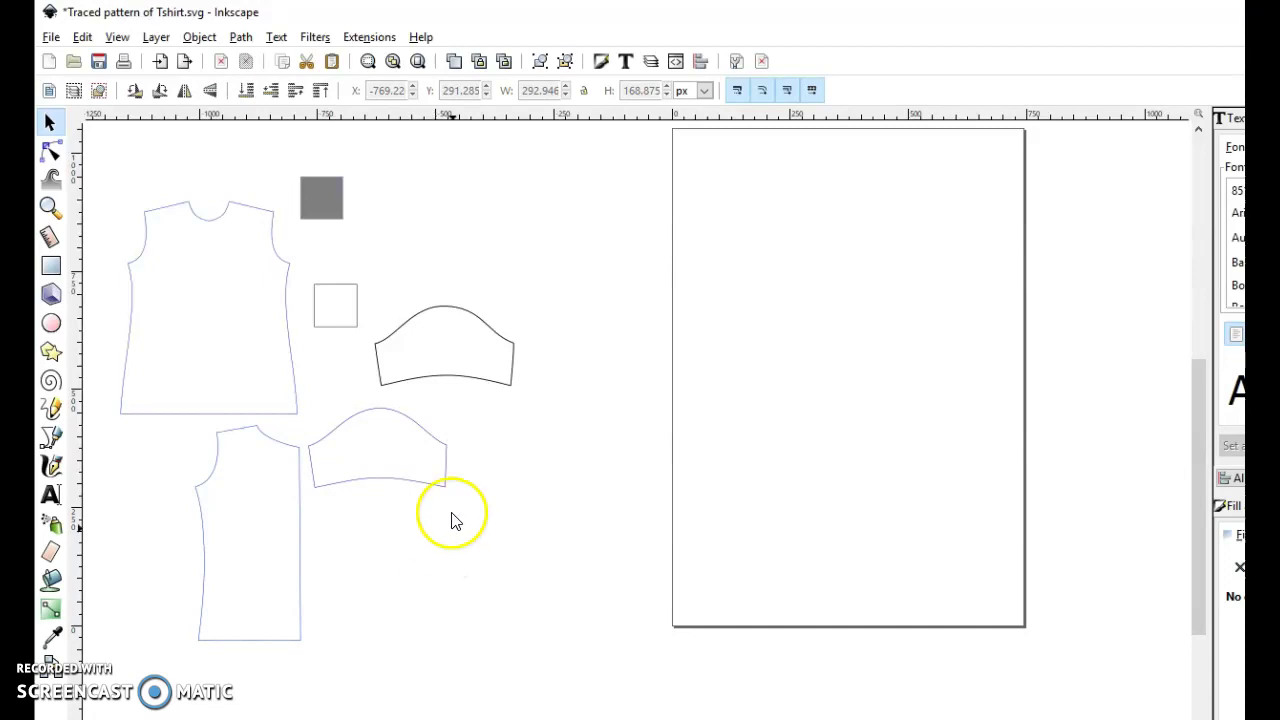
# - Save a copy of the drawing as Traced pattern of Tshirt READY TO PRINT in SVG Files, replacing the existing file
pyautogui.click(51, 37)
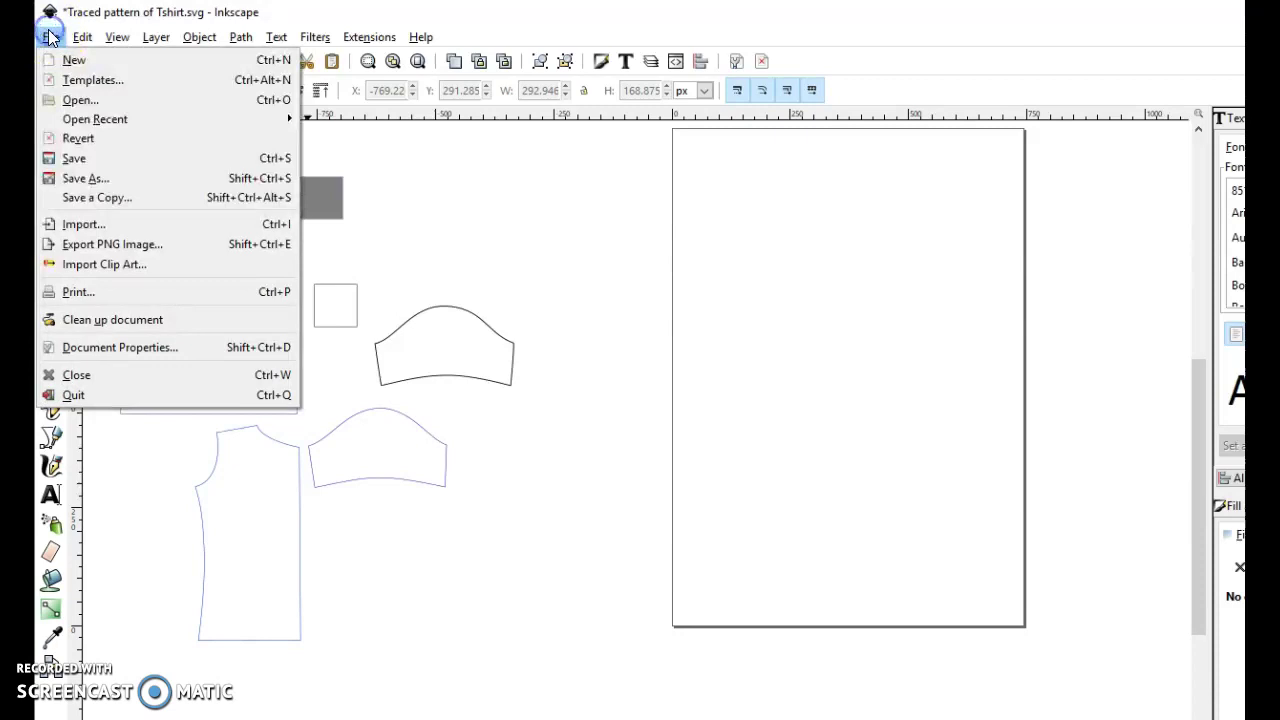
pyautogui.click(132, 197)
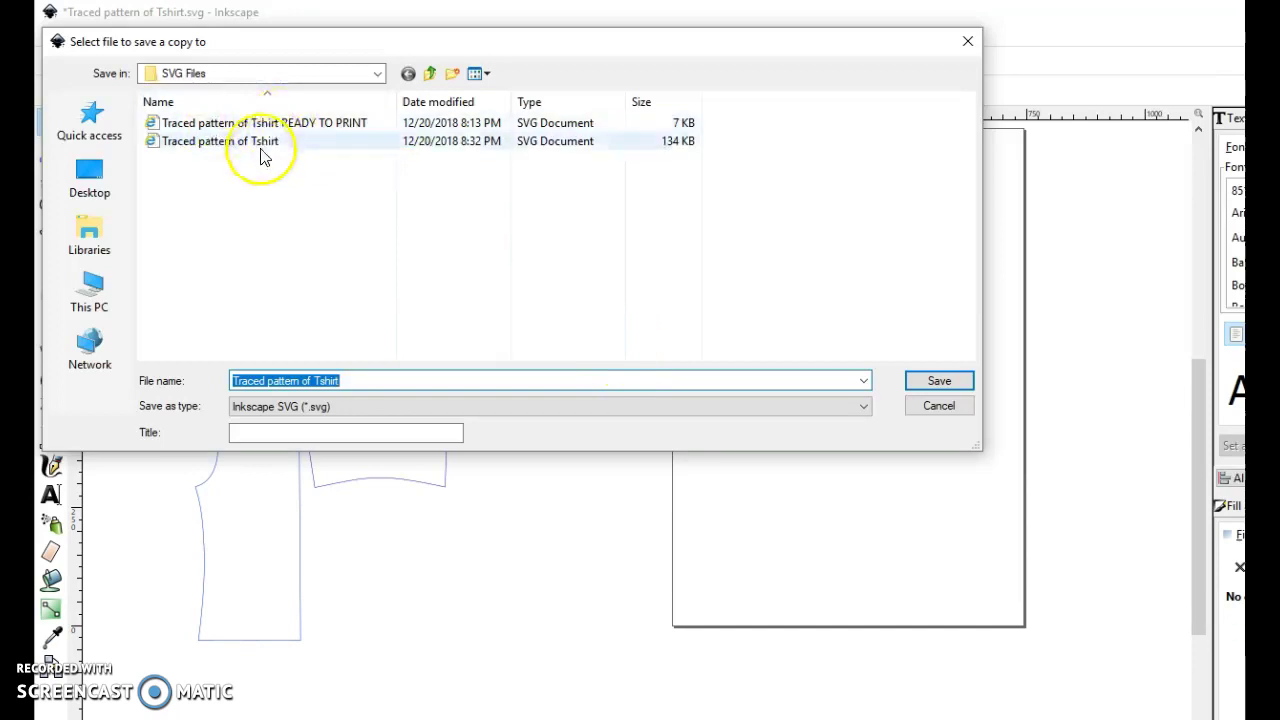
pyautogui.click(300, 122)
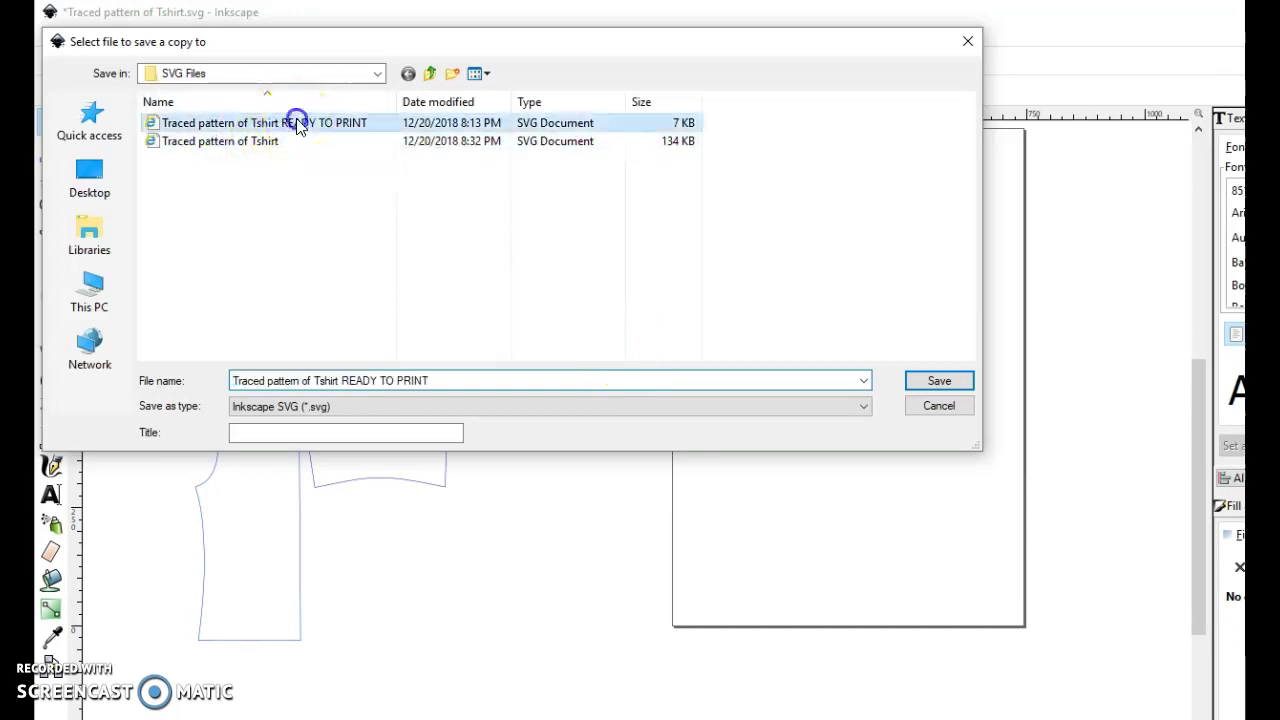
pyautogui.click(920, 381)
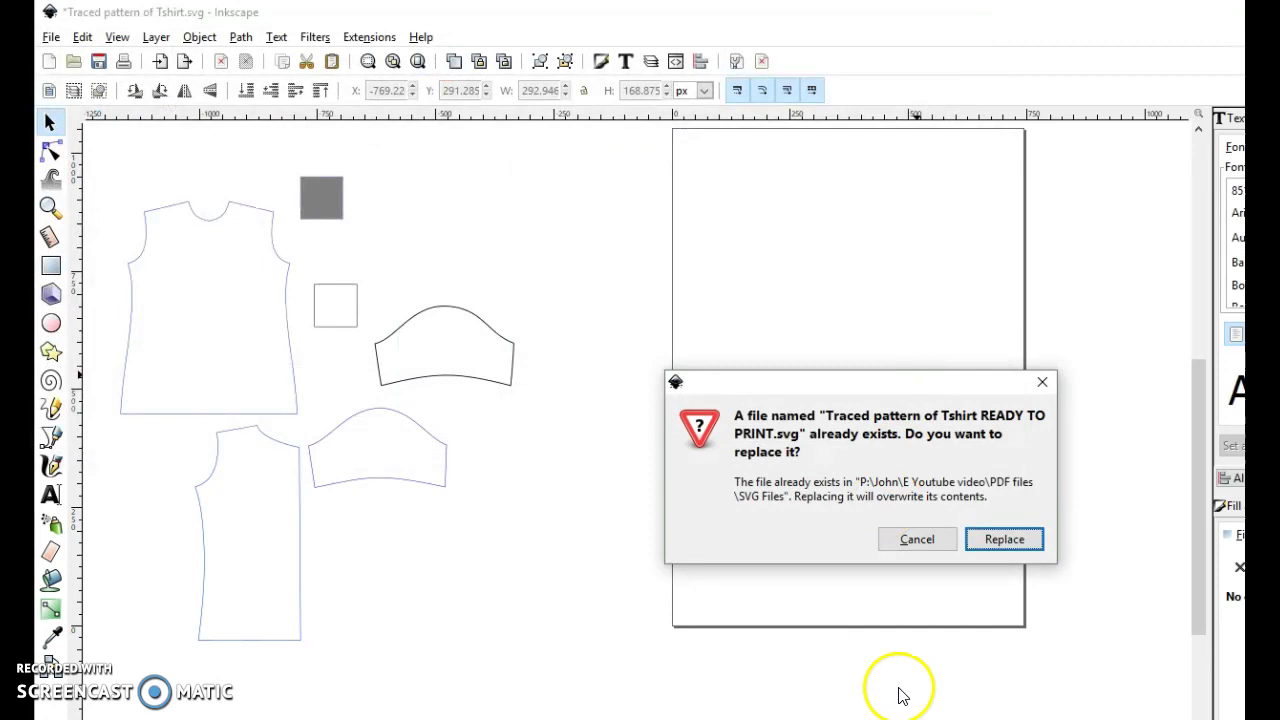
pyautogui.click(1004, 539)
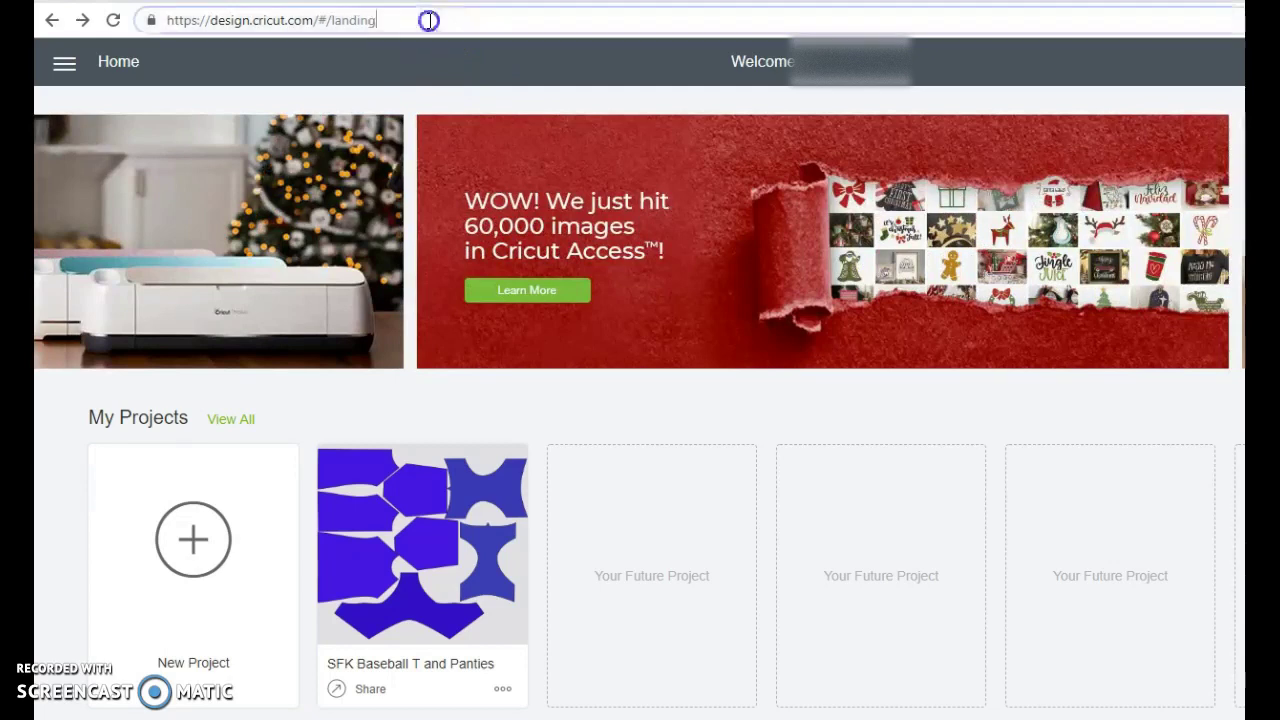
# - Switch to Cricut Design Space at design.cricut.com, start a new project and begin an image upload
pyautogui.click(430, 20)
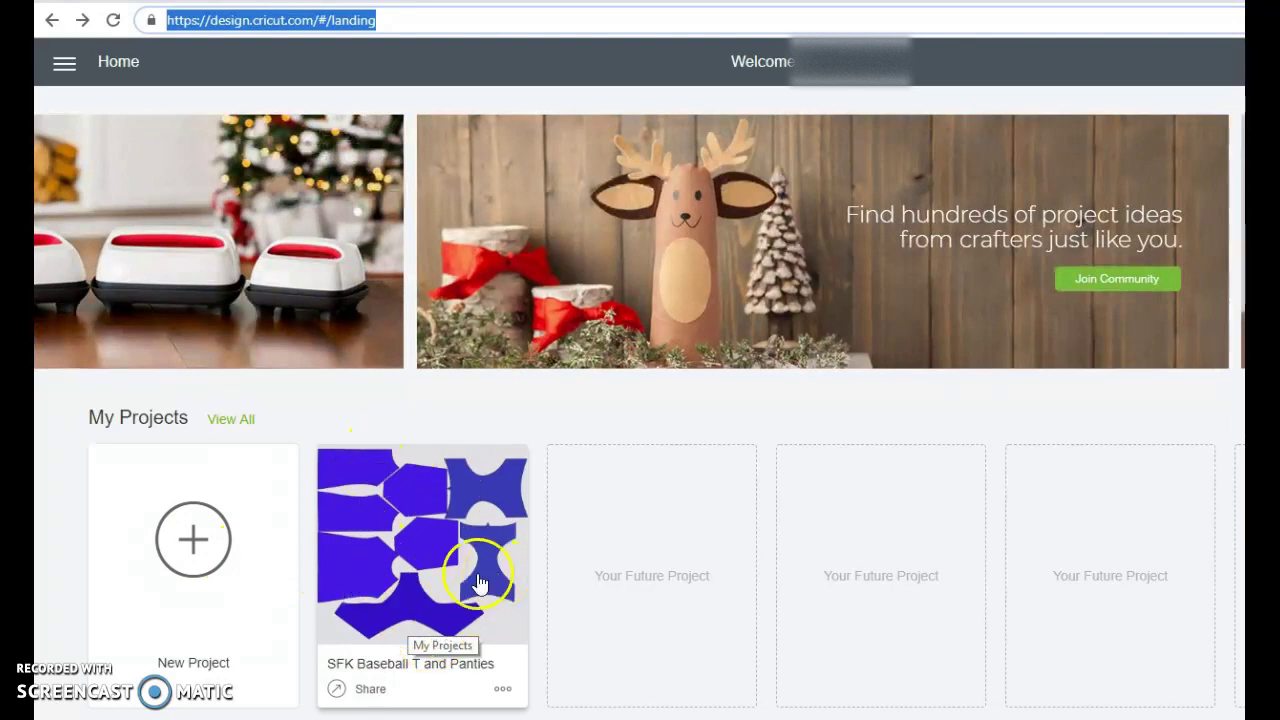
pyautogui.click(197, 545)
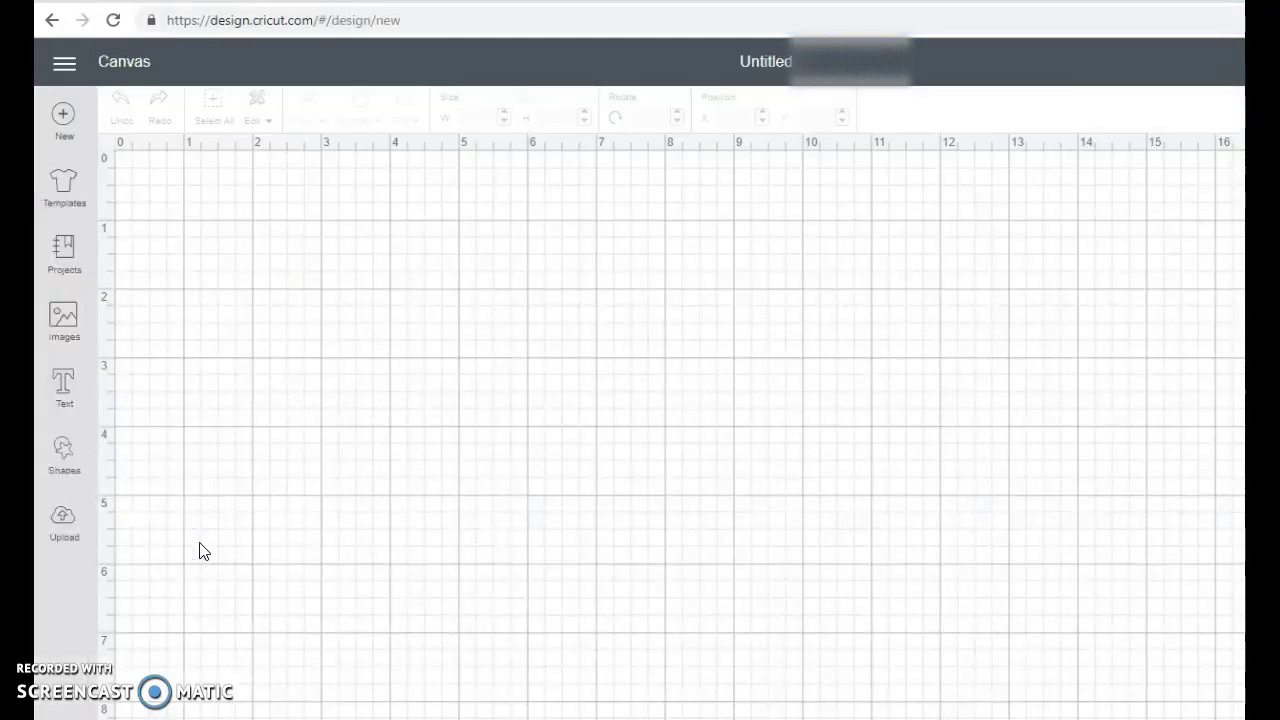
pyautogui.click(68, 518)
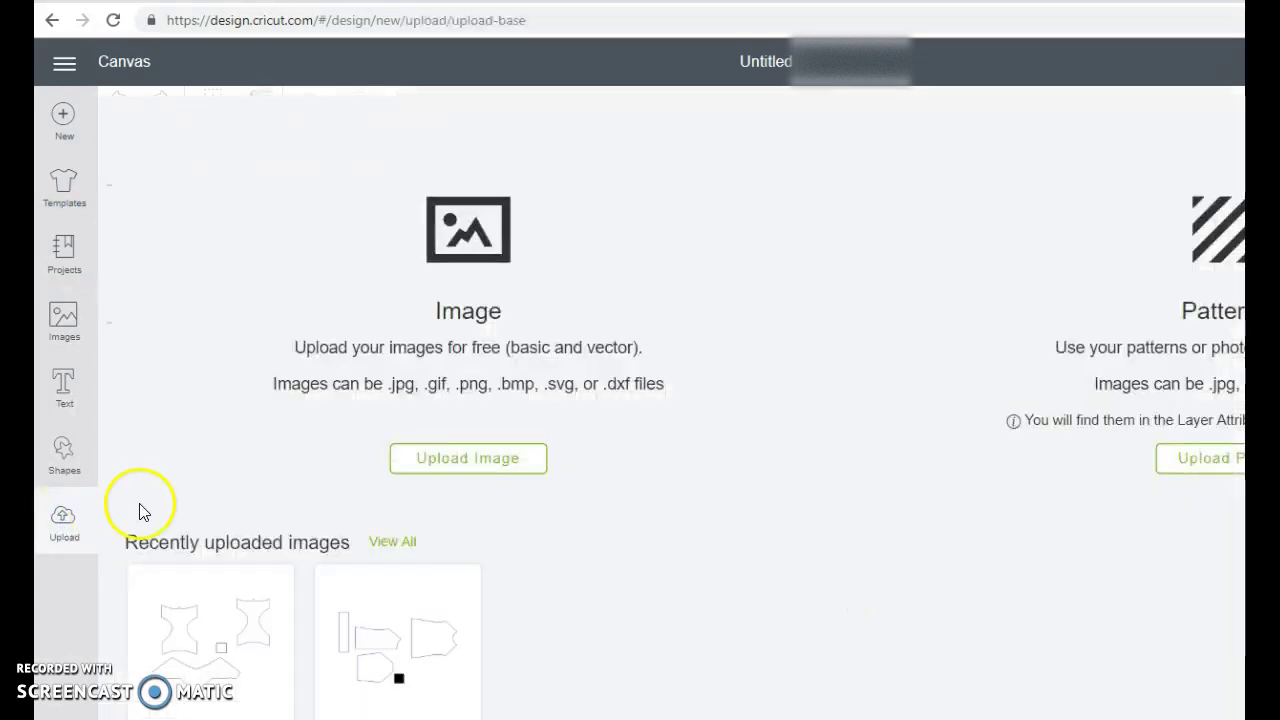
pyautogui.click(455, 466)
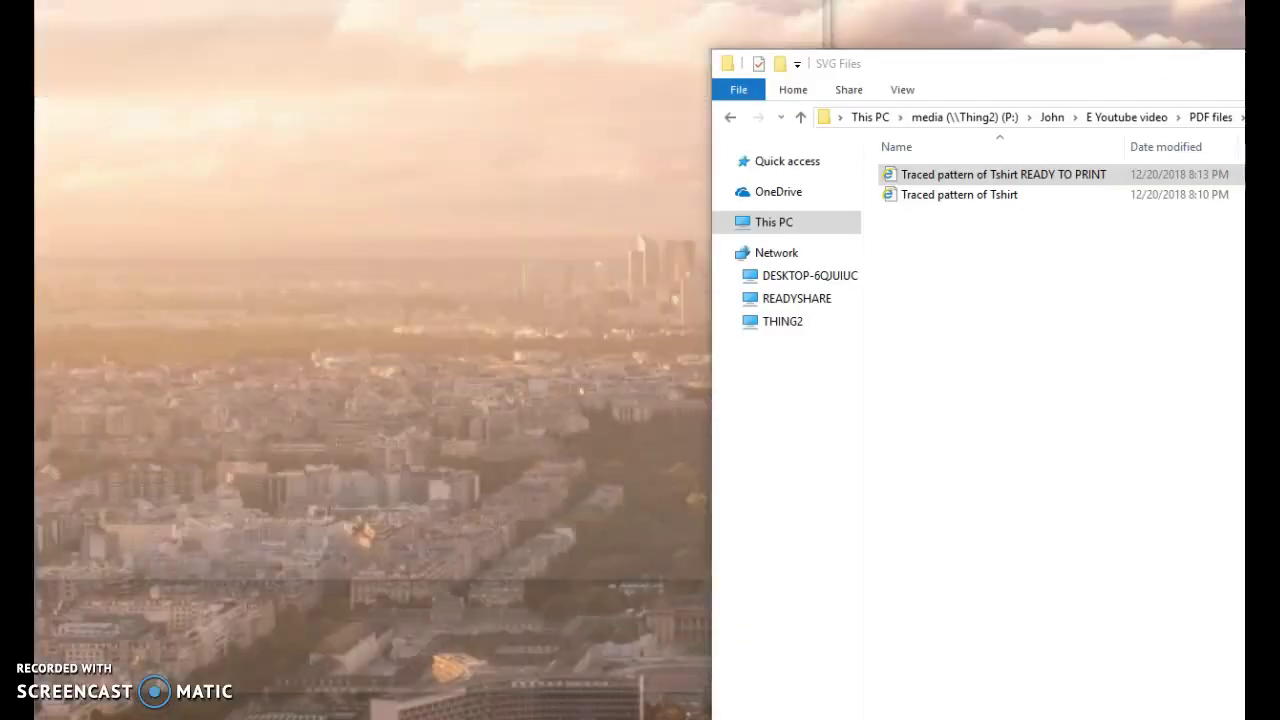
# - Upload Traced pattern of Tshirt READY TO PRINT from the SVG Files folder and save it under that image name
pyautogui.click(1206, 716)
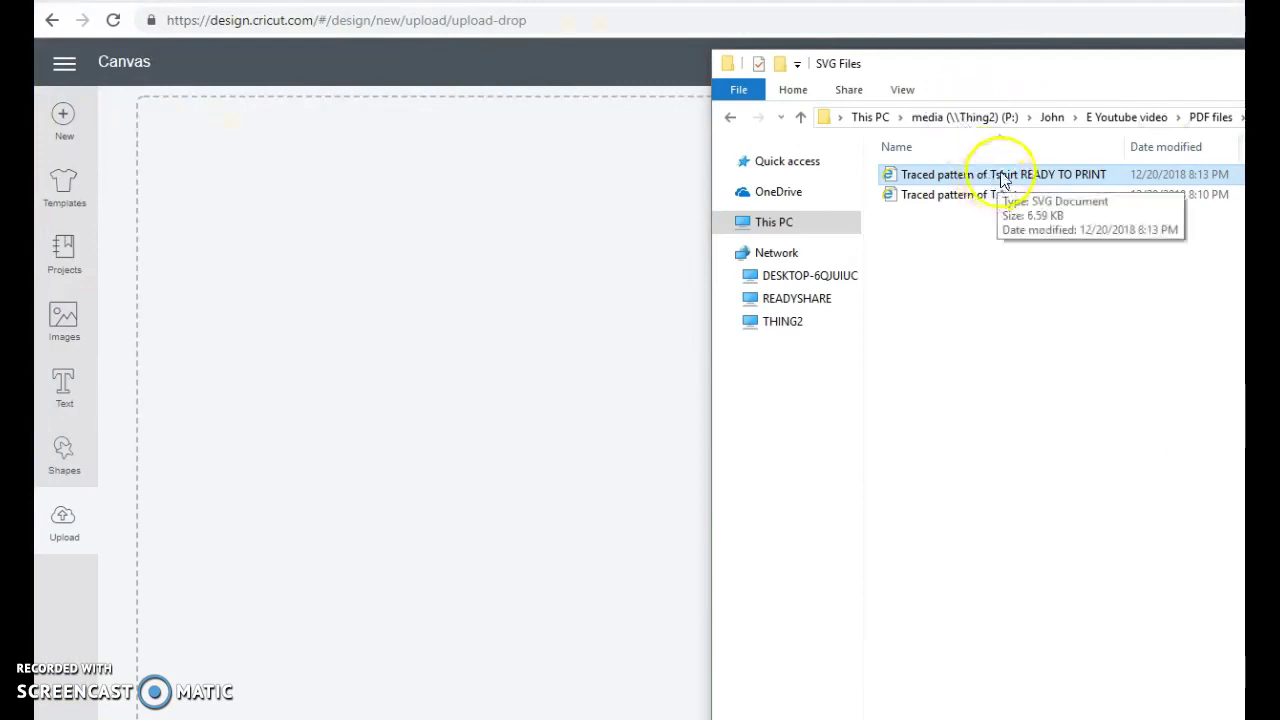
pyautogui.moveTo(1003, 178); pyautogui.dragTo(532, 295)
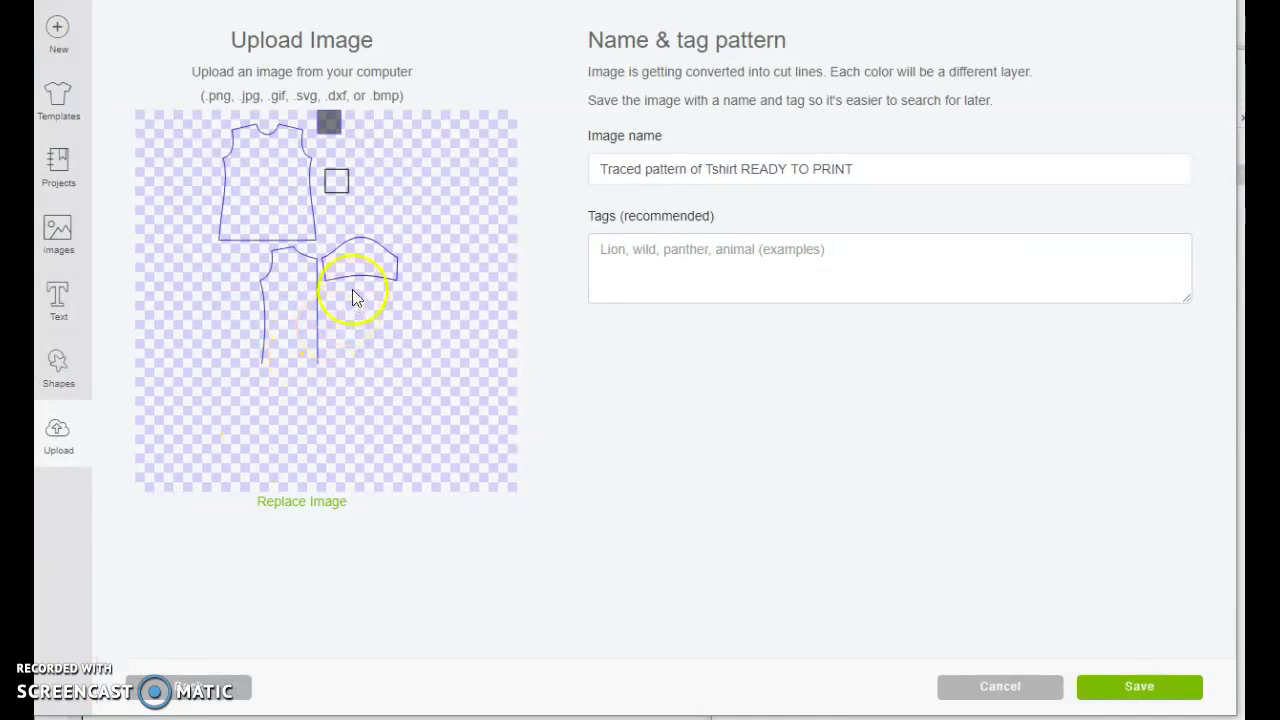
pyautogui.click(1143, 686)
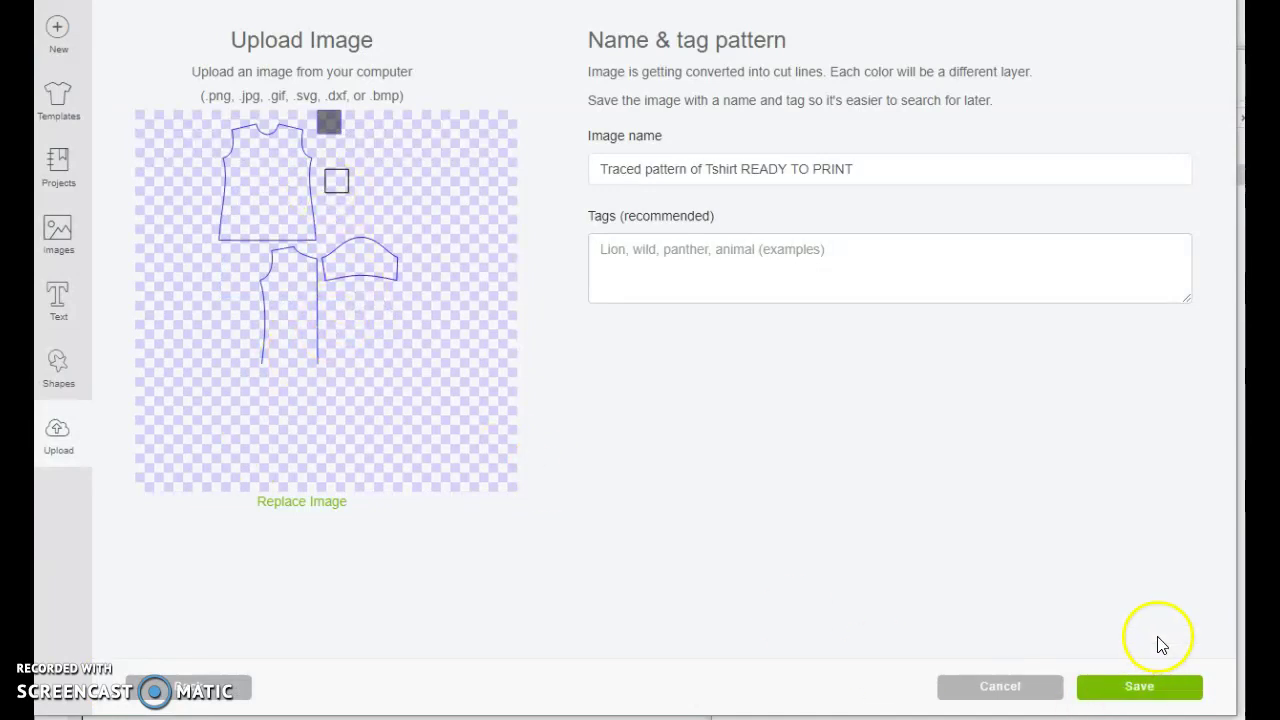
pyautogui.click(1140, 697)
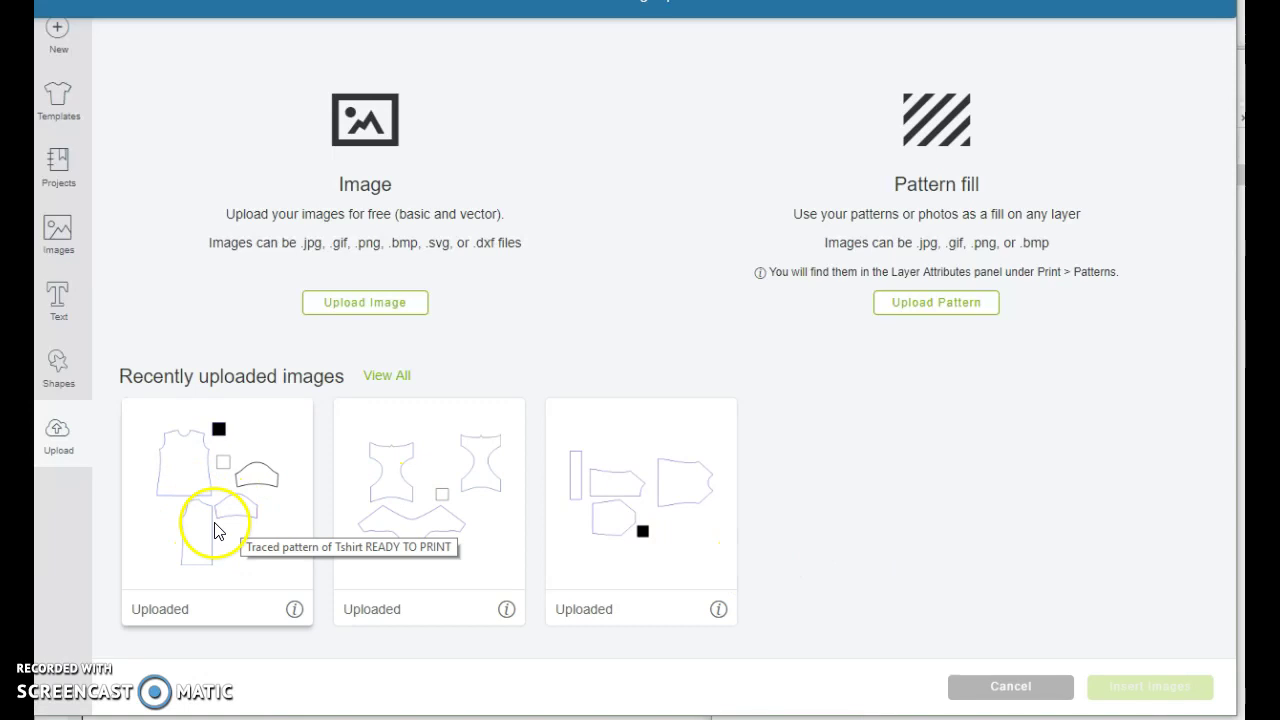
# - Insert the uploaded T-shirt pattern into the canvas and set its X position to 0
pyautogui.click(215, 530)
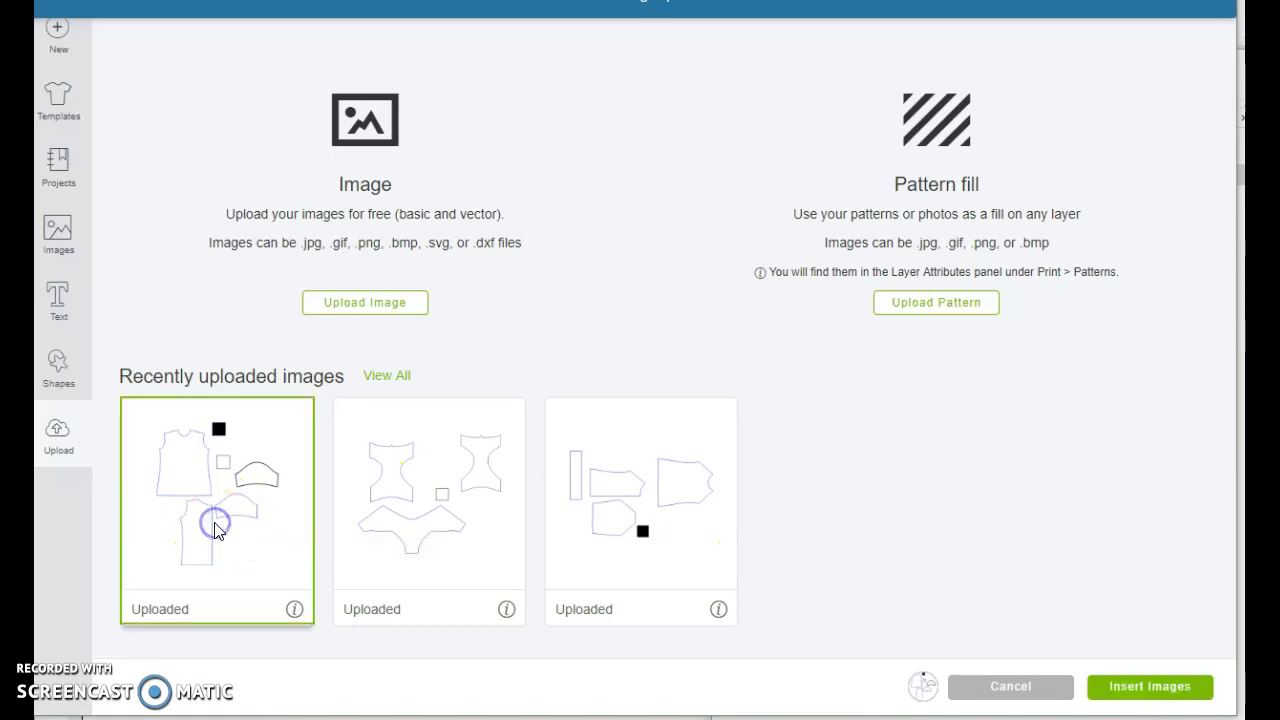
pyautogui.click(1118, 690)
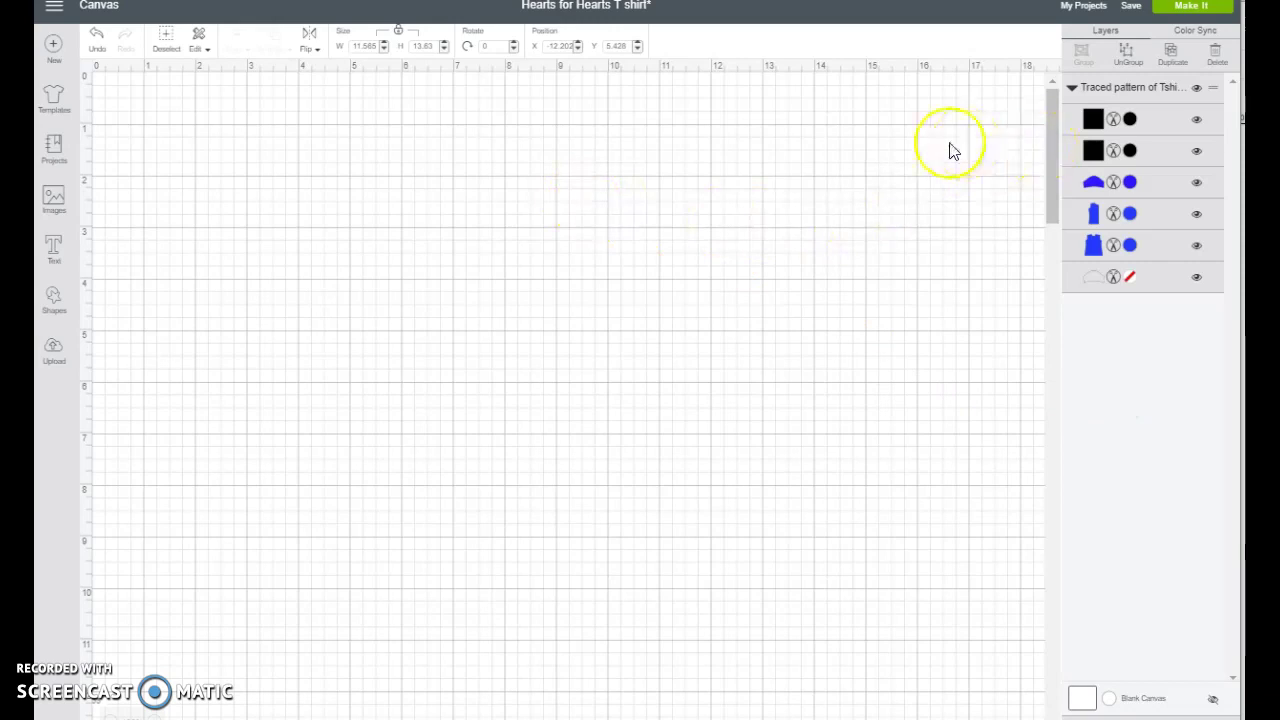
pyautogui.click(553, 47)
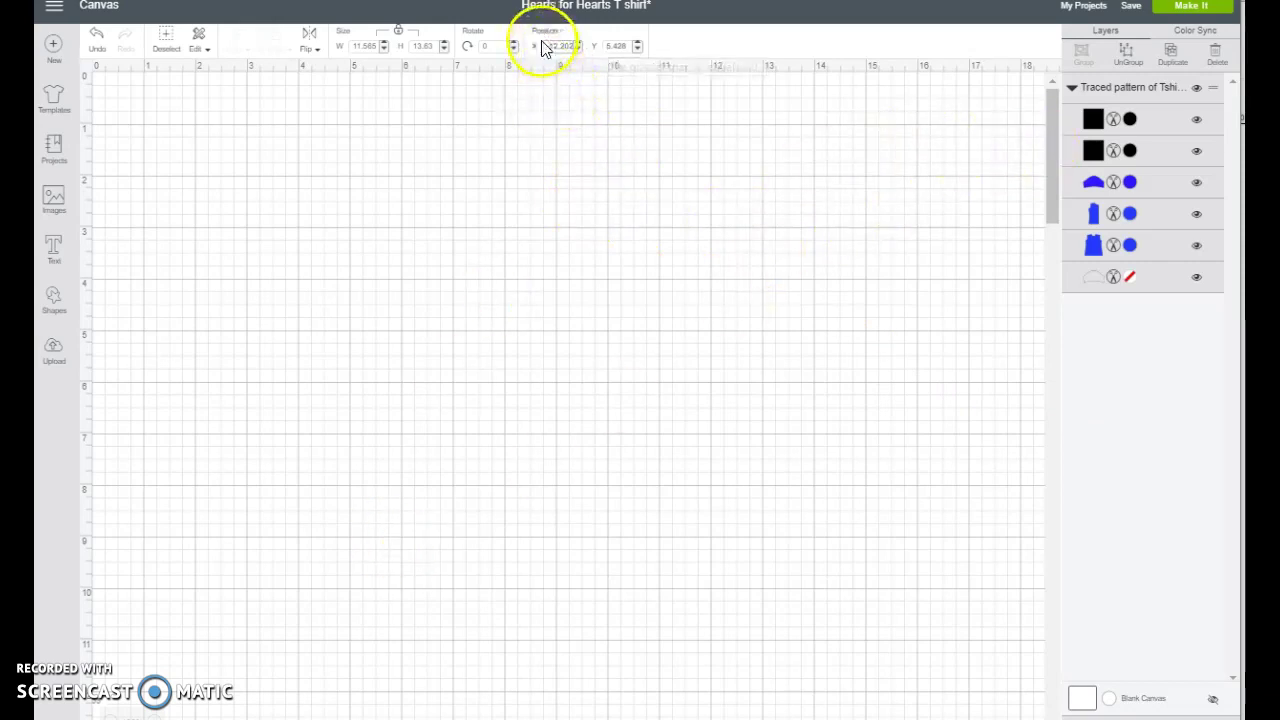
pyautogui.moveTo(545, 47); pyautogui.dragTo(586, 49)
pyautogui.write('0')
pyautogui.press('Return')
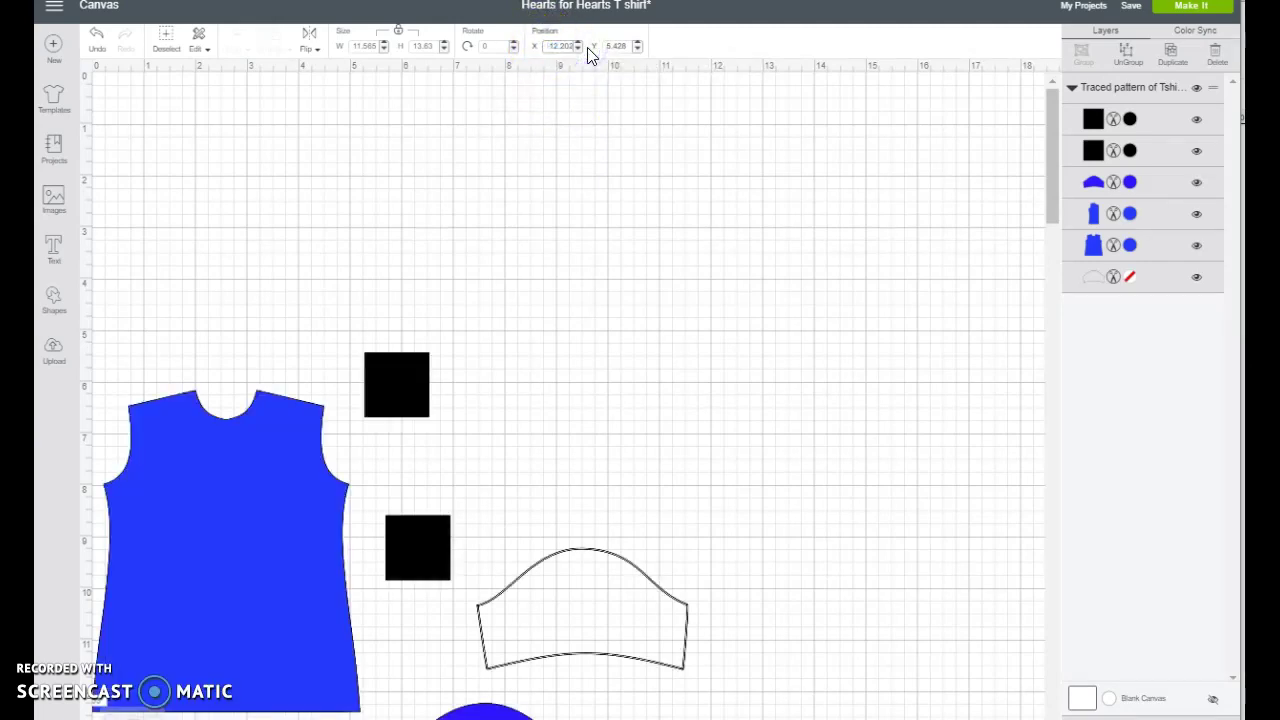
# - Move the whole pattern group up the canvas to about X 0.94, Y 0.82 in
pyautogui.click(547, 18)
pyautogui.click(303, 652)
pyautogui.moveTo(303, 660); pyautogui.dragTo(352, 414)
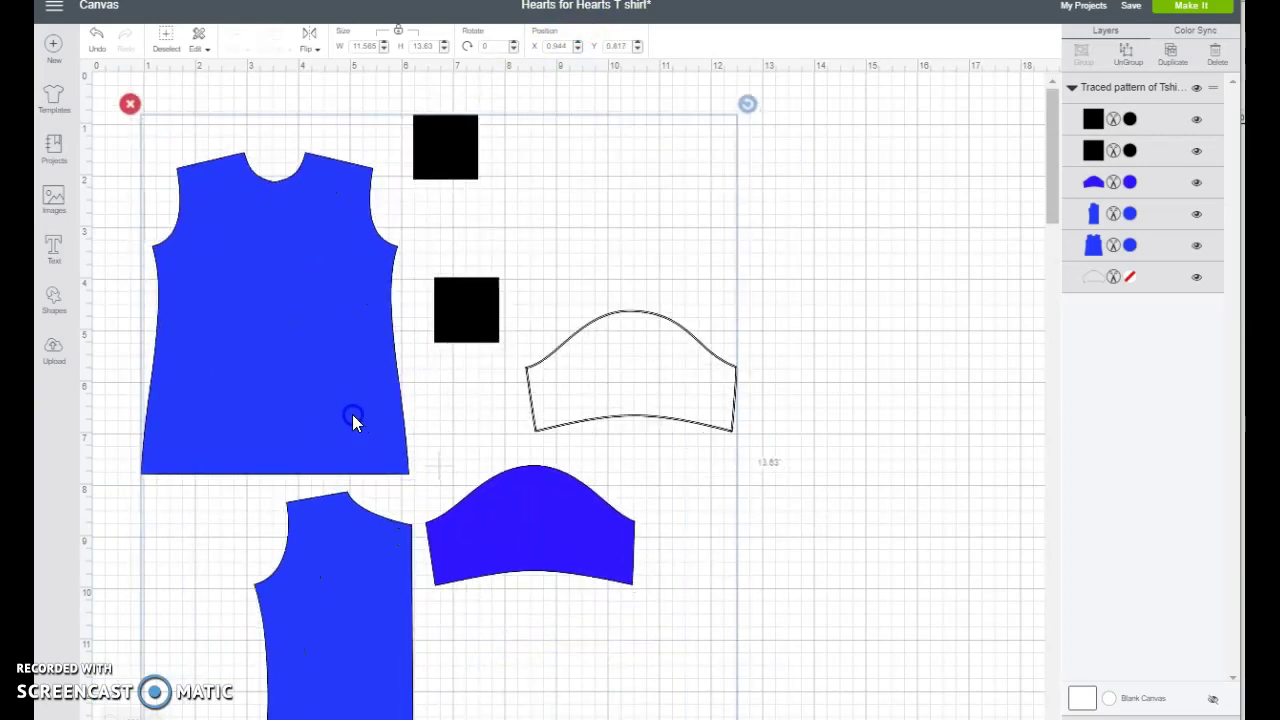
# - Ungroup the inserted pattern so that each shirt piece, sleeve and square is a separate object
pyautogui.click(769, 486)
pyautogui.click(690, 422)
pyautogui.rightClick(692, 428)
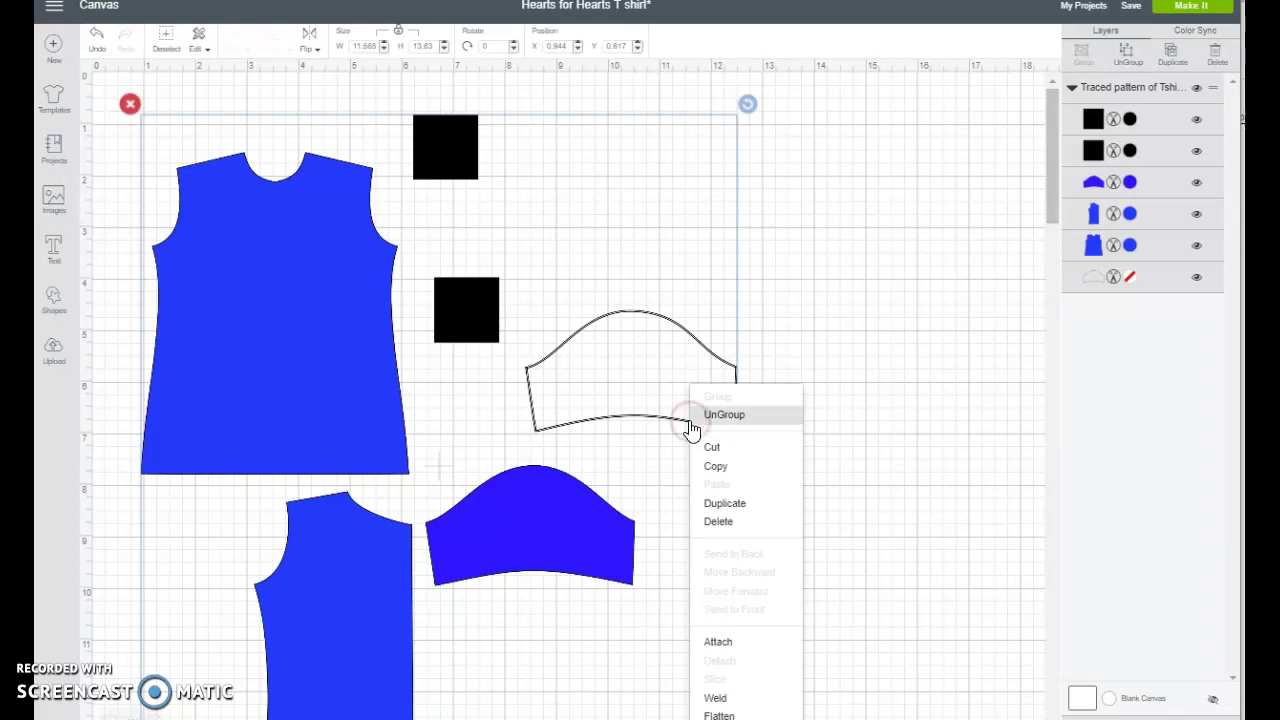
pyautogui.click(720, 414)
pyautogui.click(650, 393)
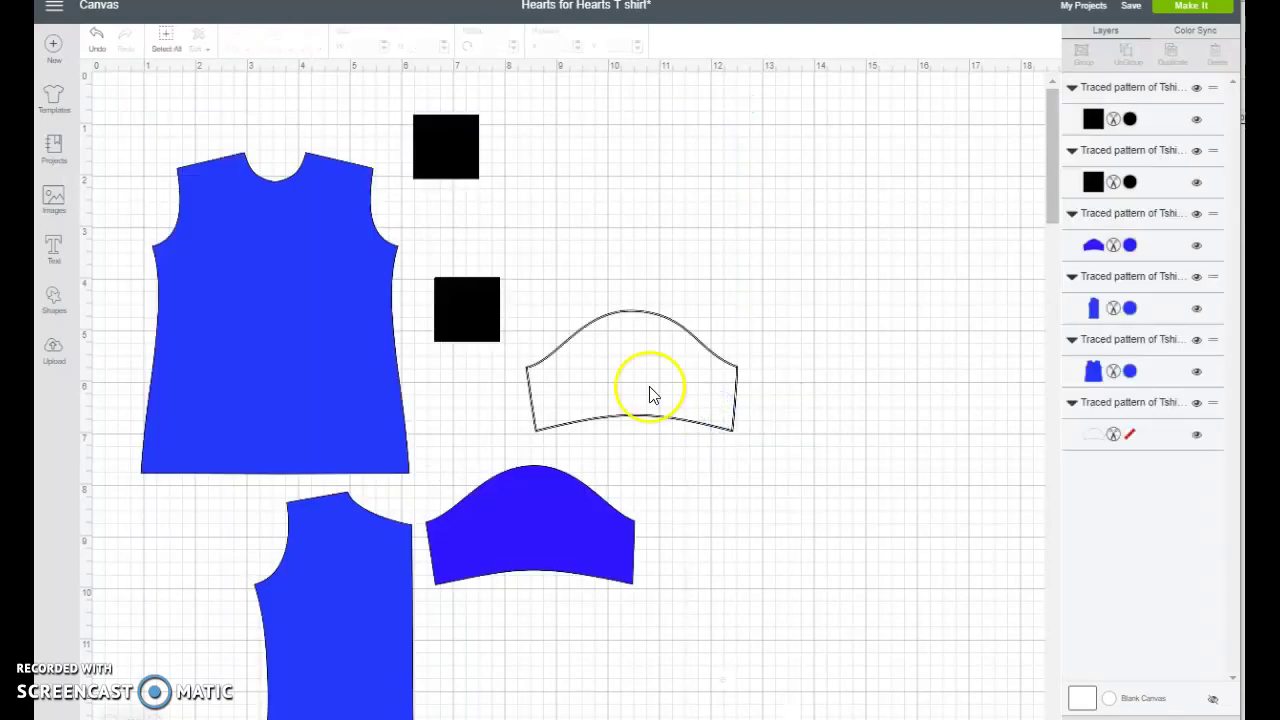
# - Check the dimensions of the full shirt piece and of the upper black reference square
pyautogui.click(338, 290)
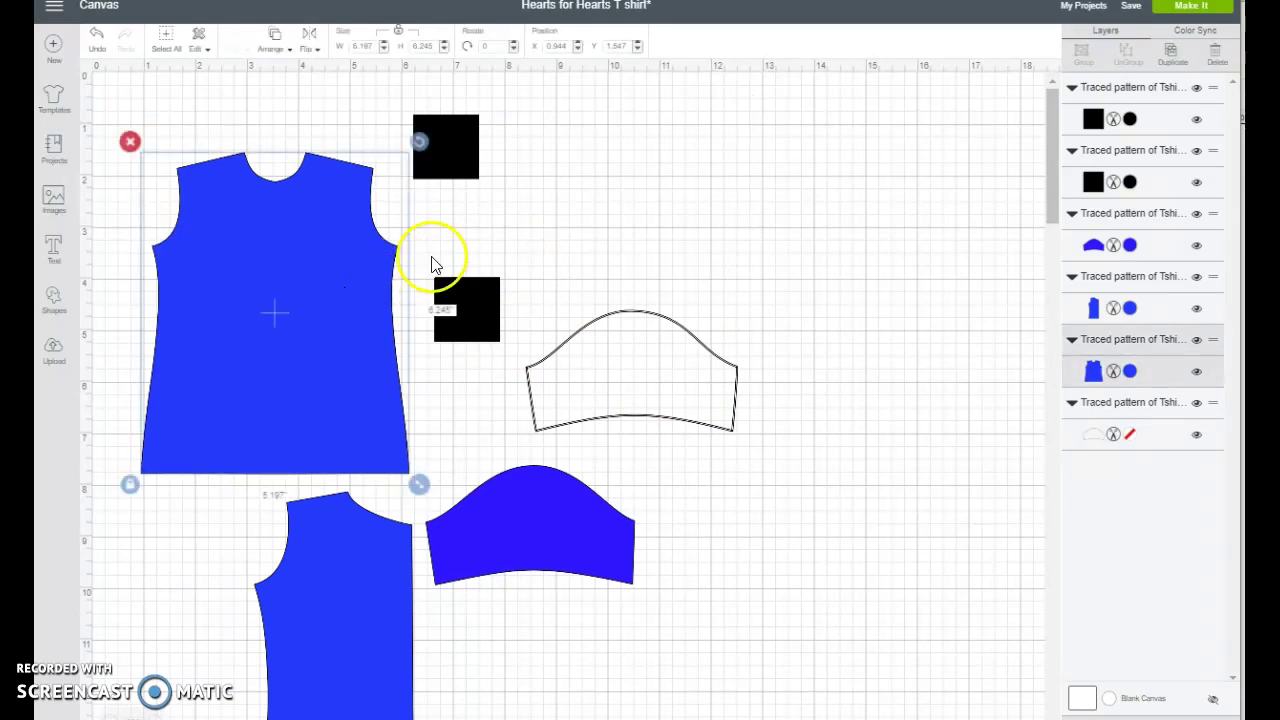
pyautogui.click(565, 47)
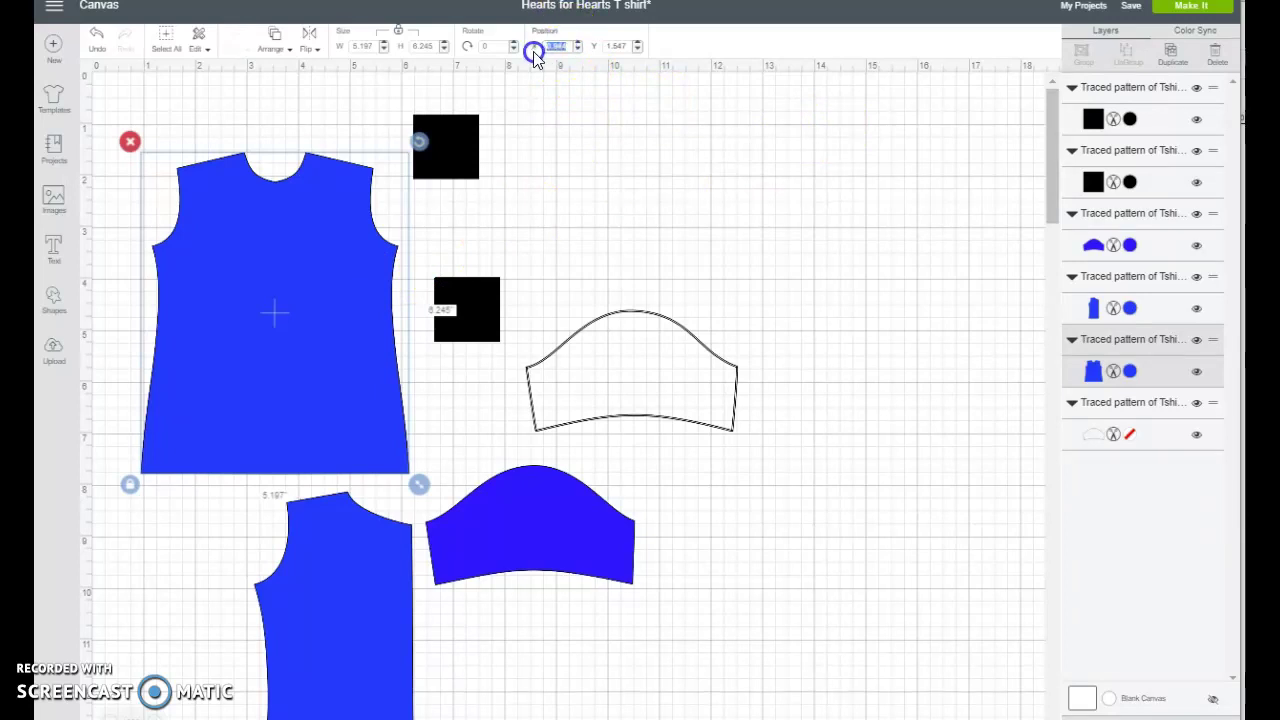
pyautogui.click(668, 249)
pyautogui.click(424, 160)
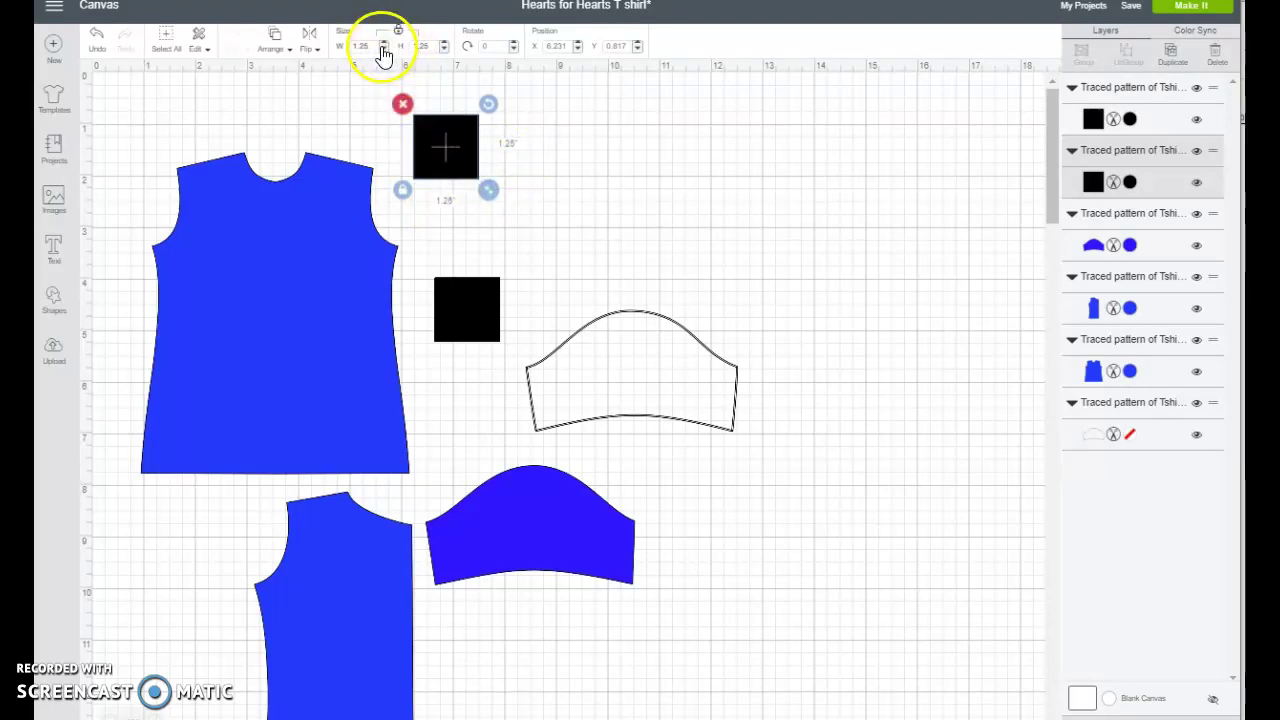
pyautogui.click(612, 179)
pyautogui.click(445, 165)
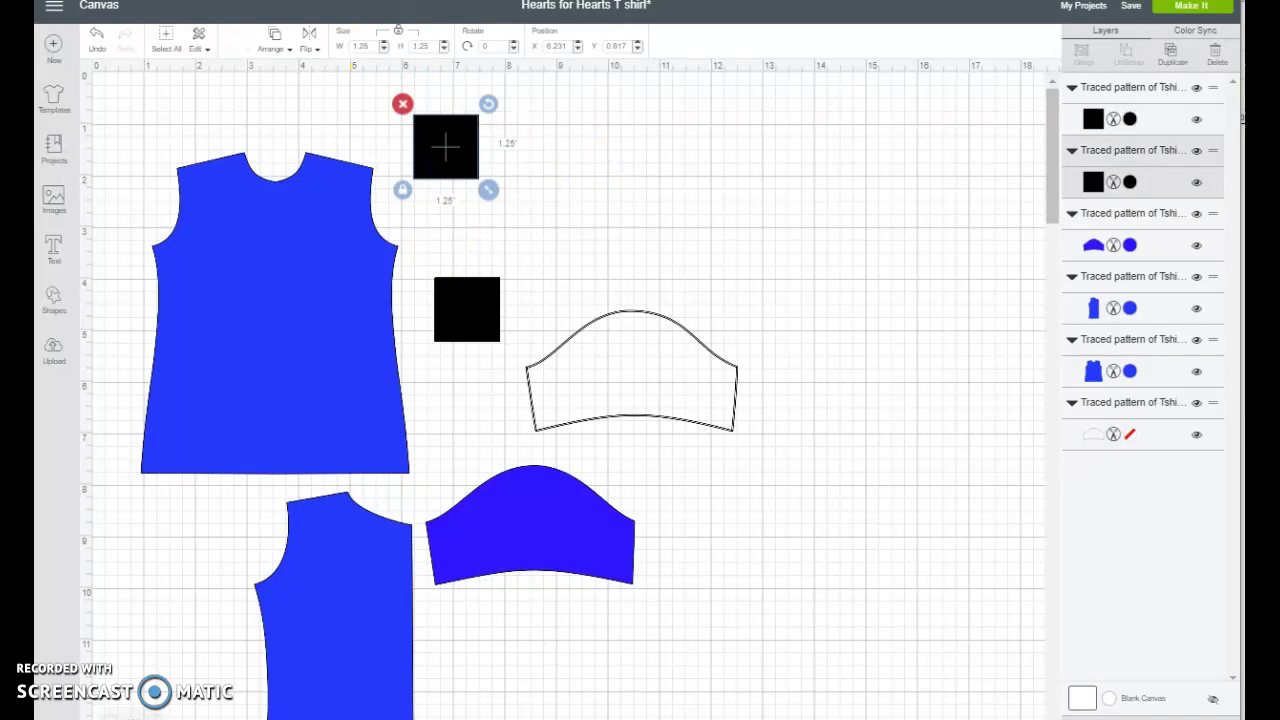
# - Check the one-inch reference in Inkscape, and switch to Excel with its blank workbook placed beside the Design Space canvas
pyautogui.hotkey('alt', 'Tab')
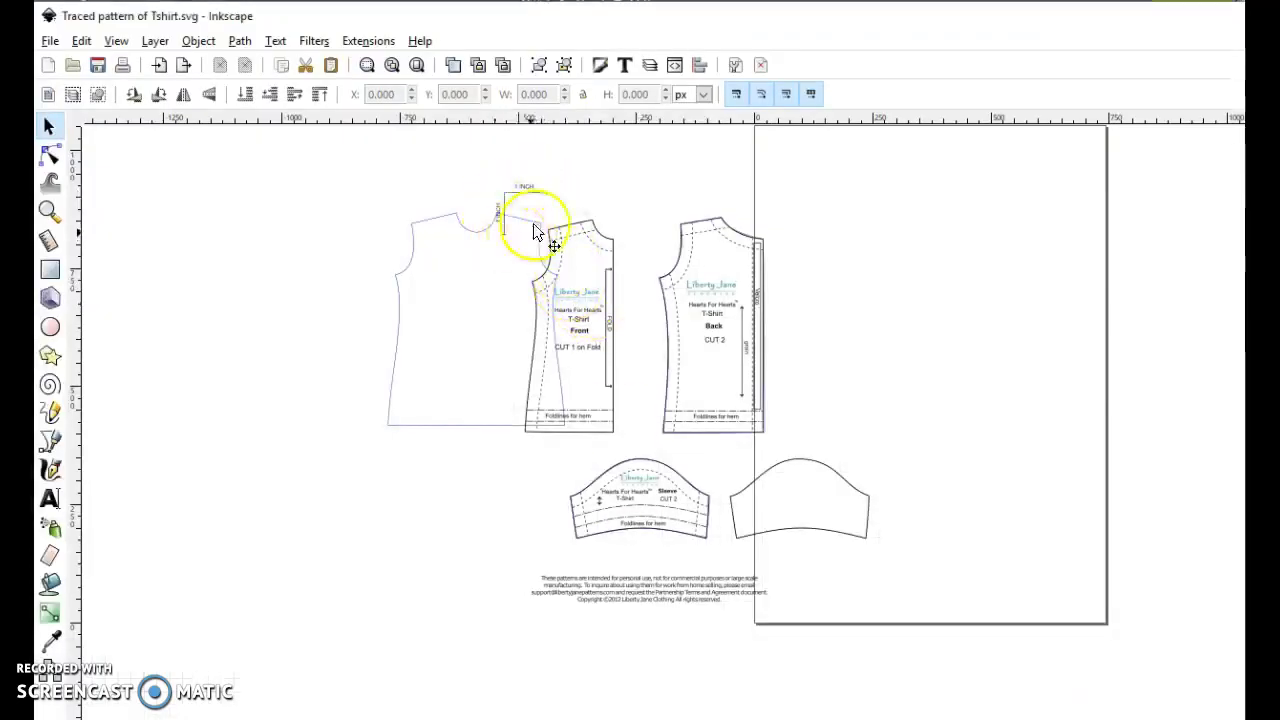
pyautogui.hotkey('alt', 'Tab')
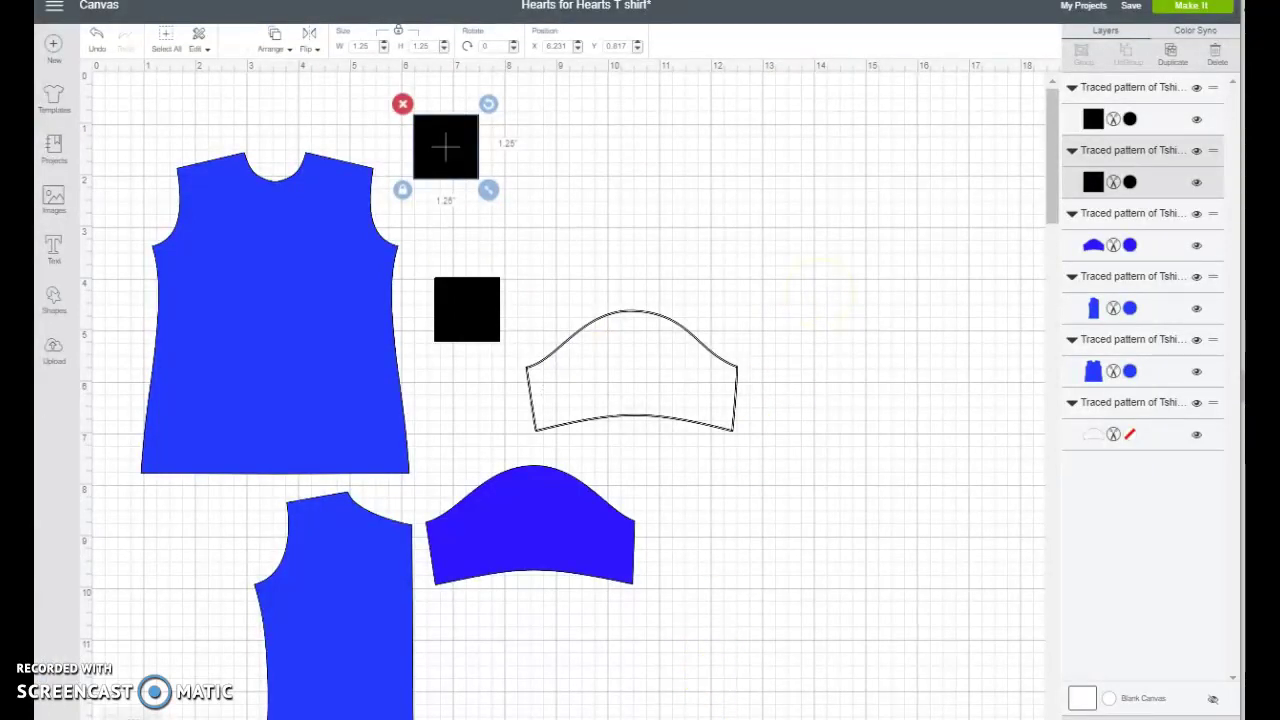
pyautogui.click(749, 497)
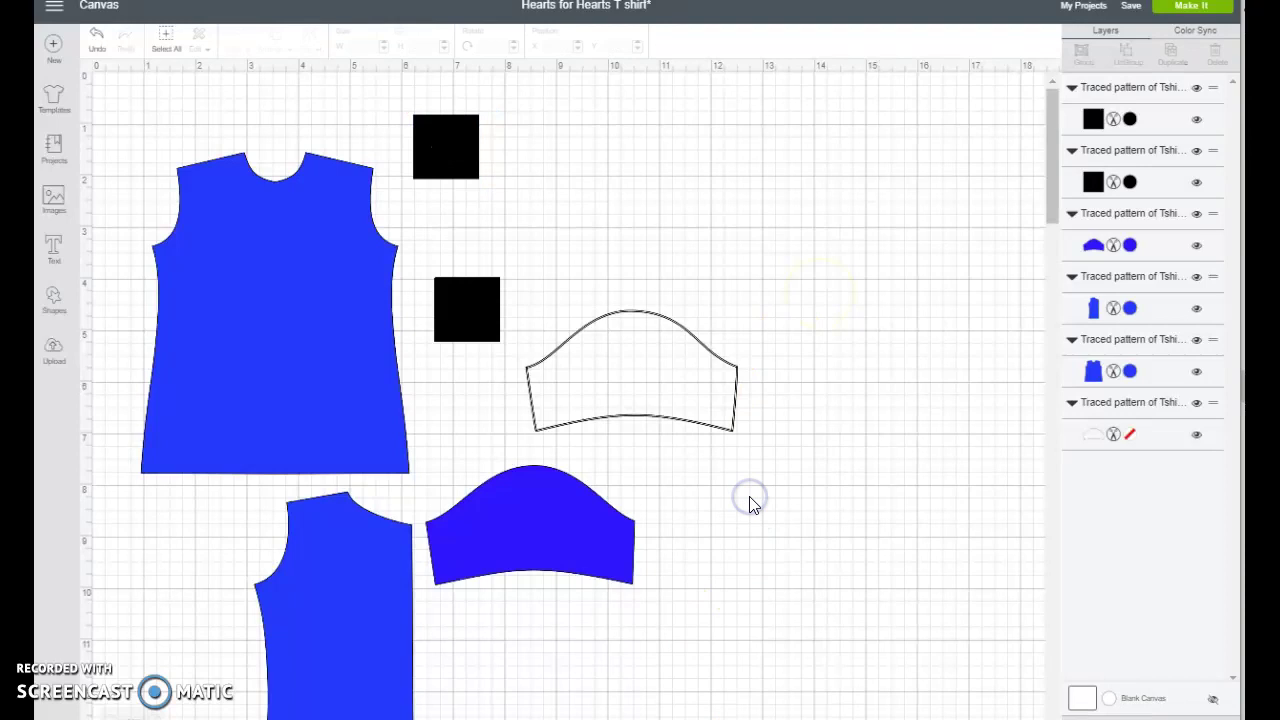
pyautogui.hotkey('ctrl', '-')
pyautogui.hotkey('ctrl', '-')
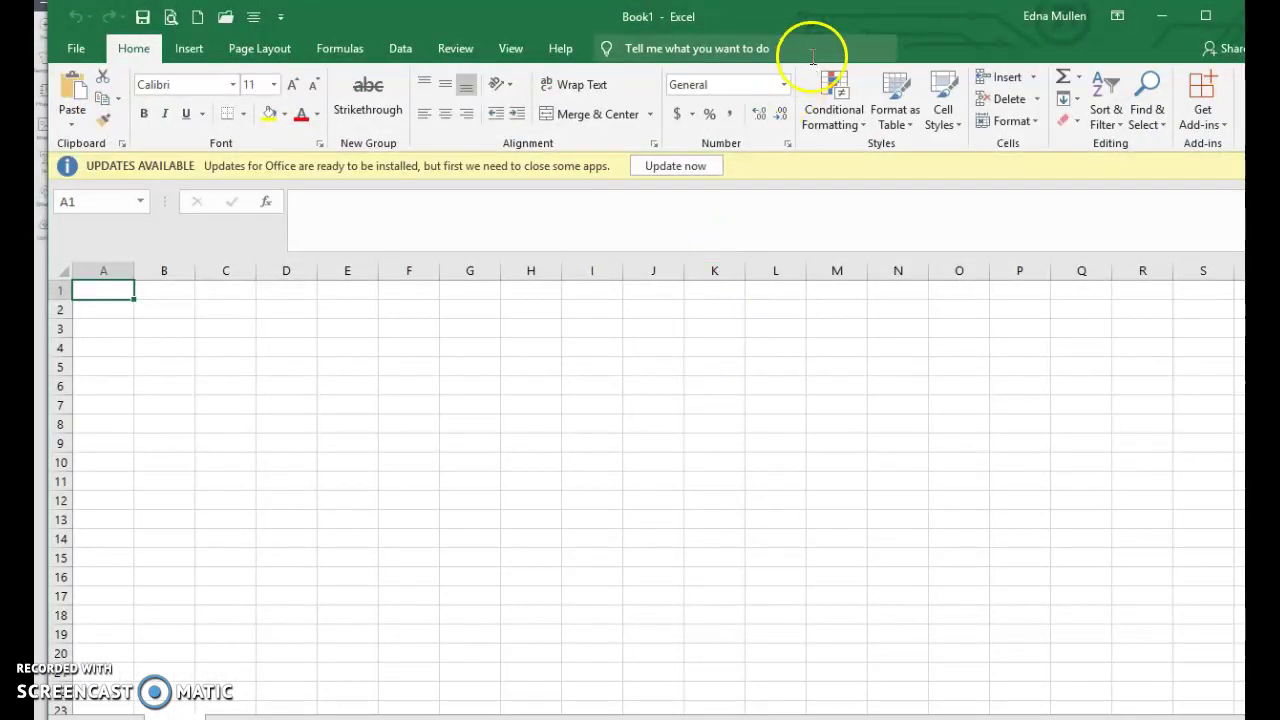
pyautogui.moveTo(880, 34); pyautogui.dragTo(1250, 0)
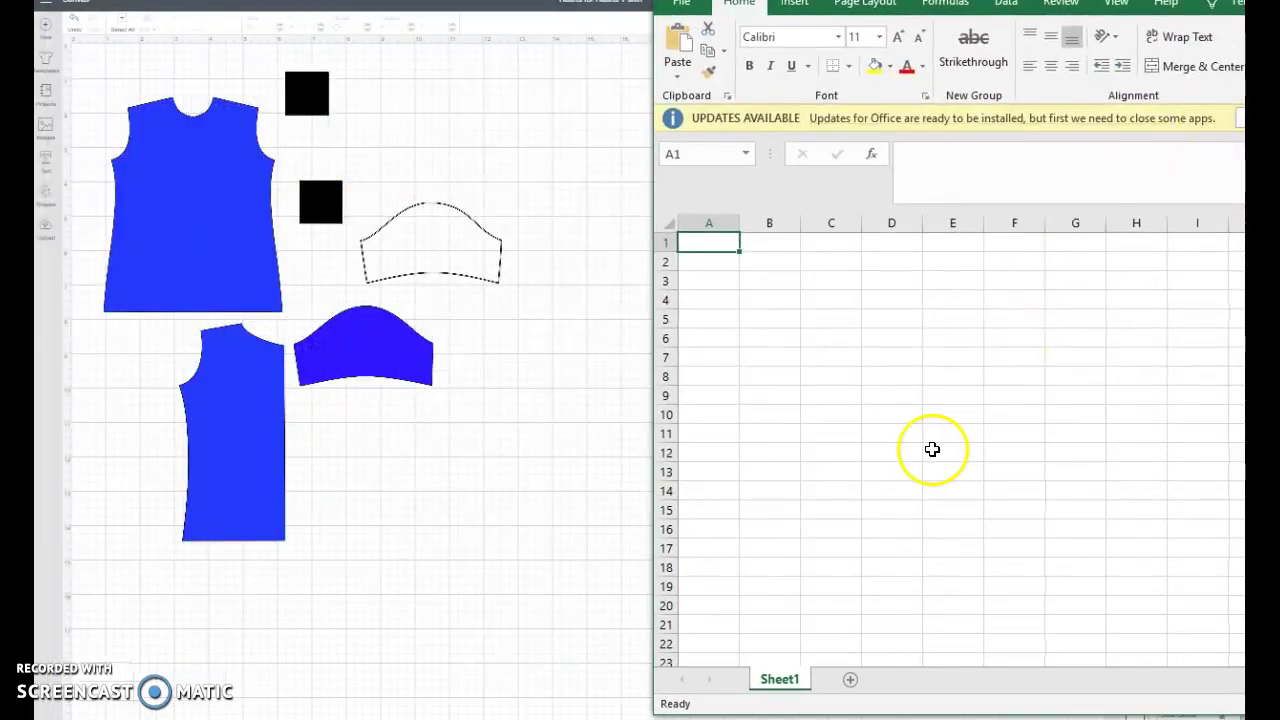
# - Enter the wanted square size 1 in cell A2 and its imported size 1.25 in cell B2
pyautogui.click(697, 258)
pyautogui.write('1')
pyautogui.press('Return')
pyautogui.press('Up')
pyautogui.press('Right')
pyautogui.write('1.25')
pyautogui.press('Return')
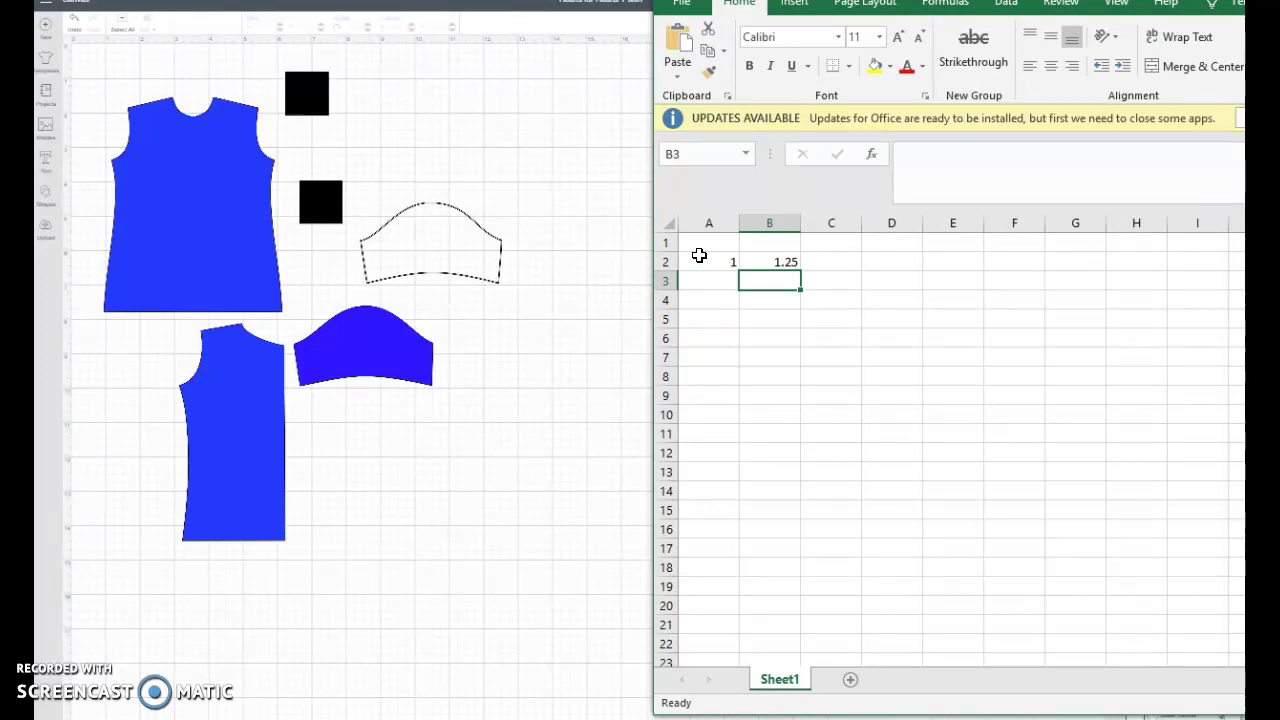
# - Switch to Design Space and select all shirt pieces, sleeves and black squares together on the canvas
pyautogui.click(452, 446)
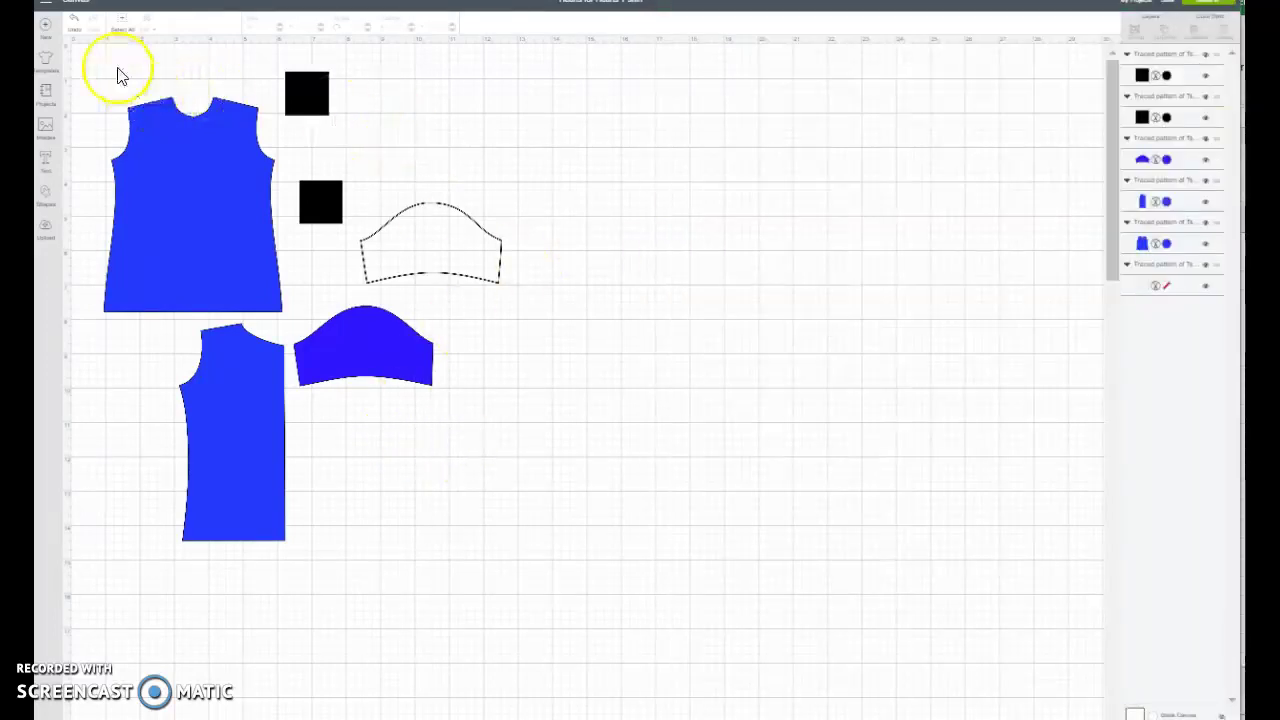
pyautogui.moveTo(82, 52); pyautogui.dragTo(629, 600)
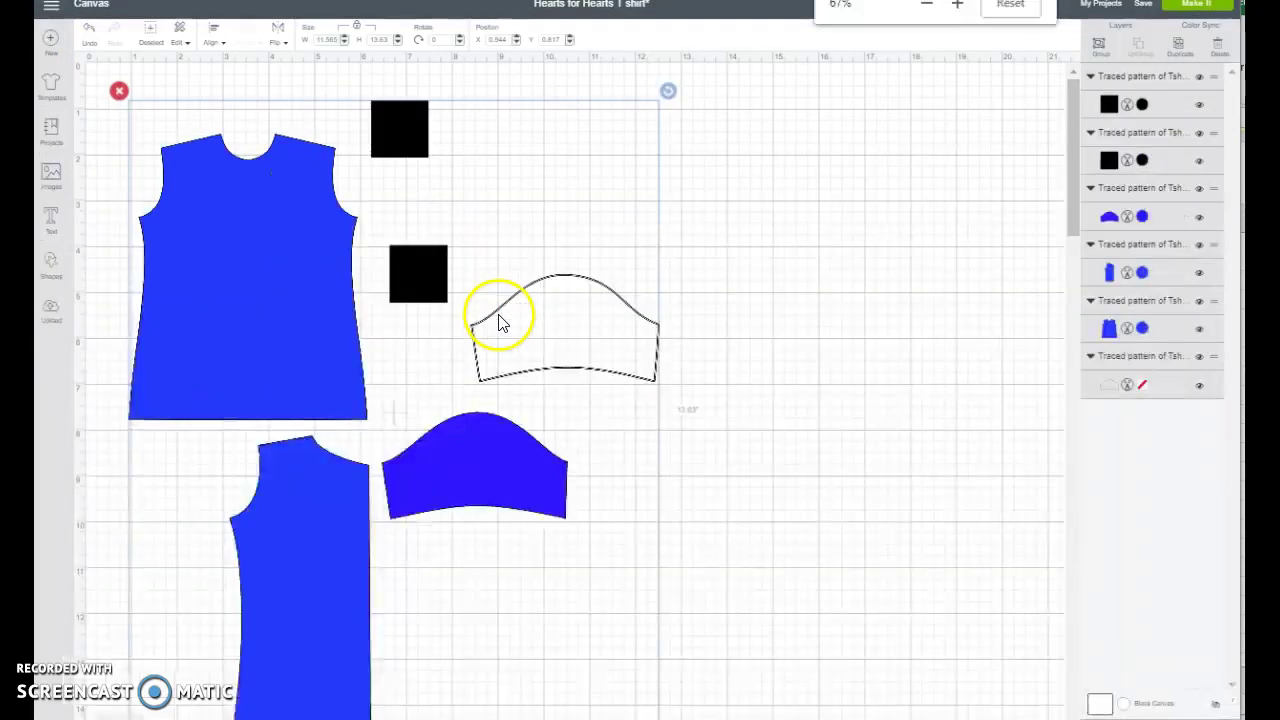
pyautogui.hotkey('ctrl', '+')
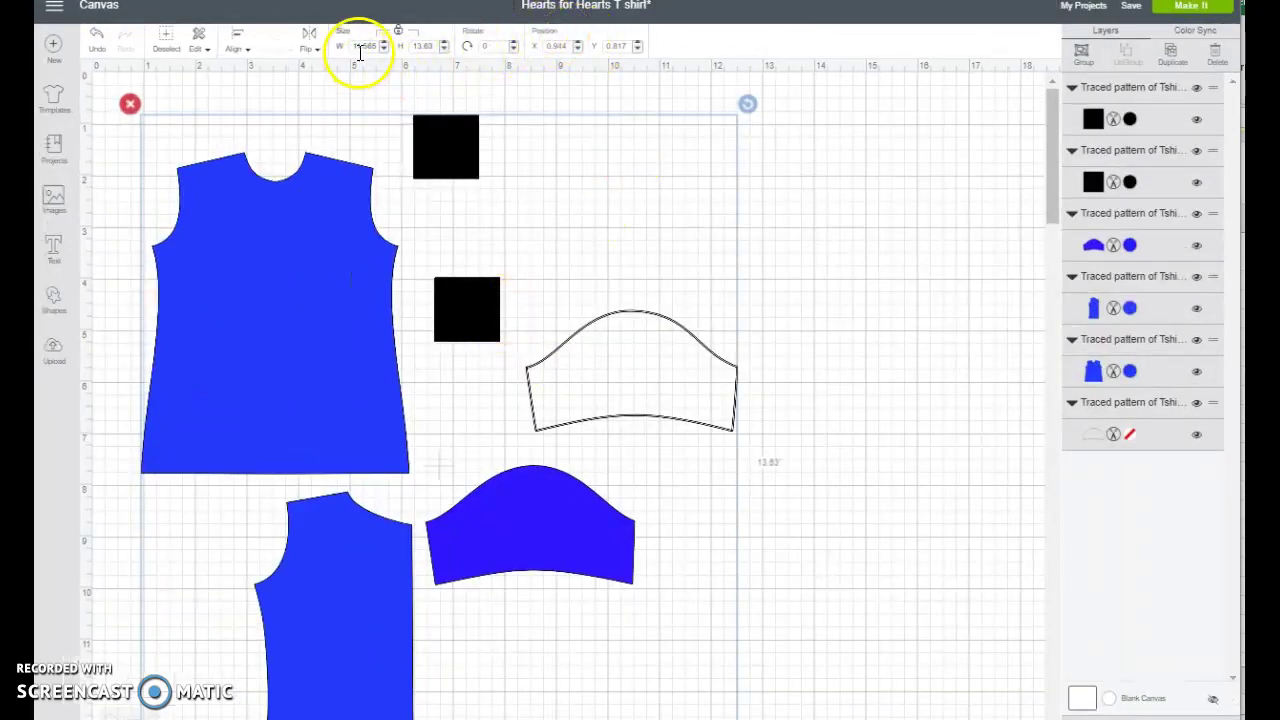
# - Switch to Excel and enter the selection's overall width 11.565 in cell B3 and height 13.63 in cell B4
pyautogui.hotkey('alt', 'Tab')
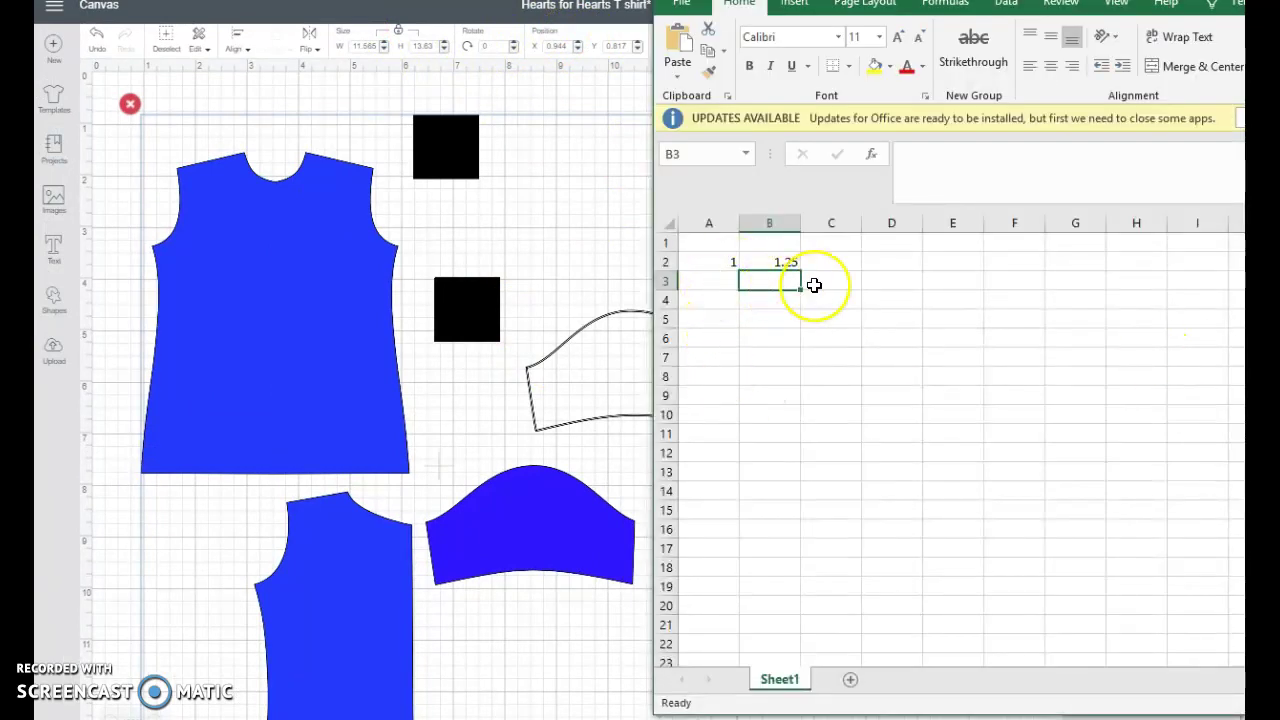
pyautogui.write('11.565')
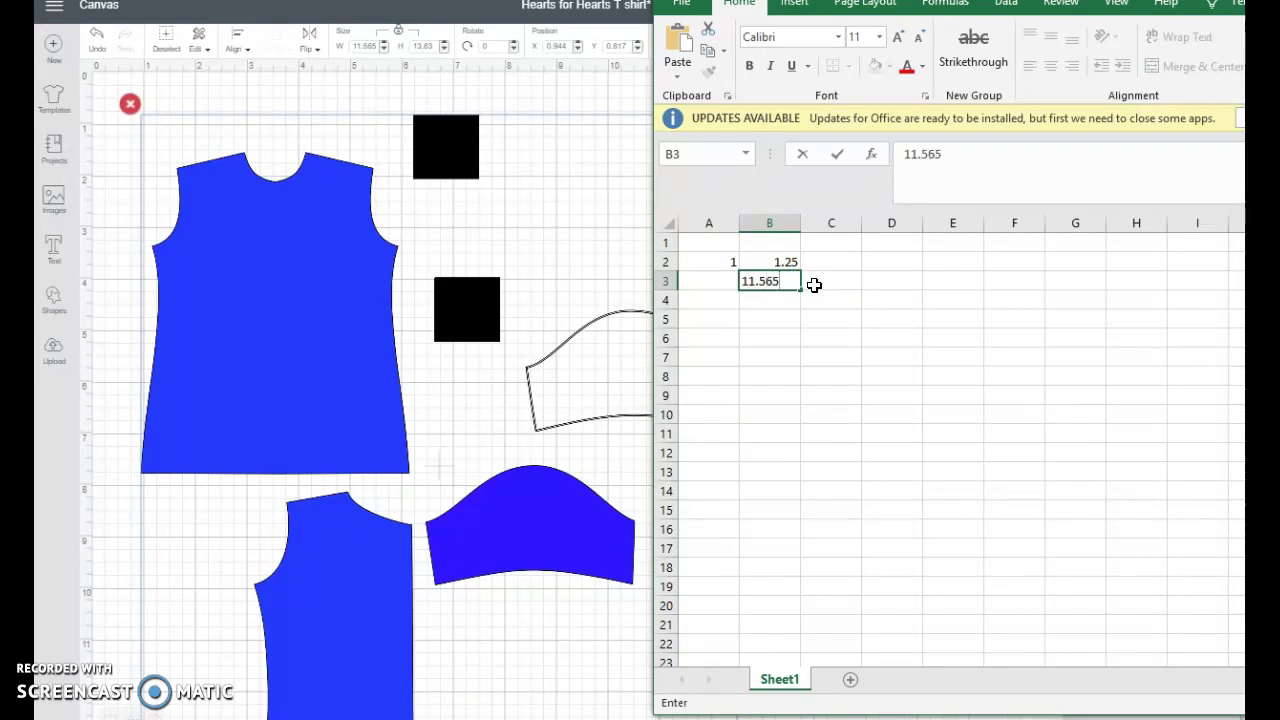
pyautogui.press('Return')
pyautogui.write('1')
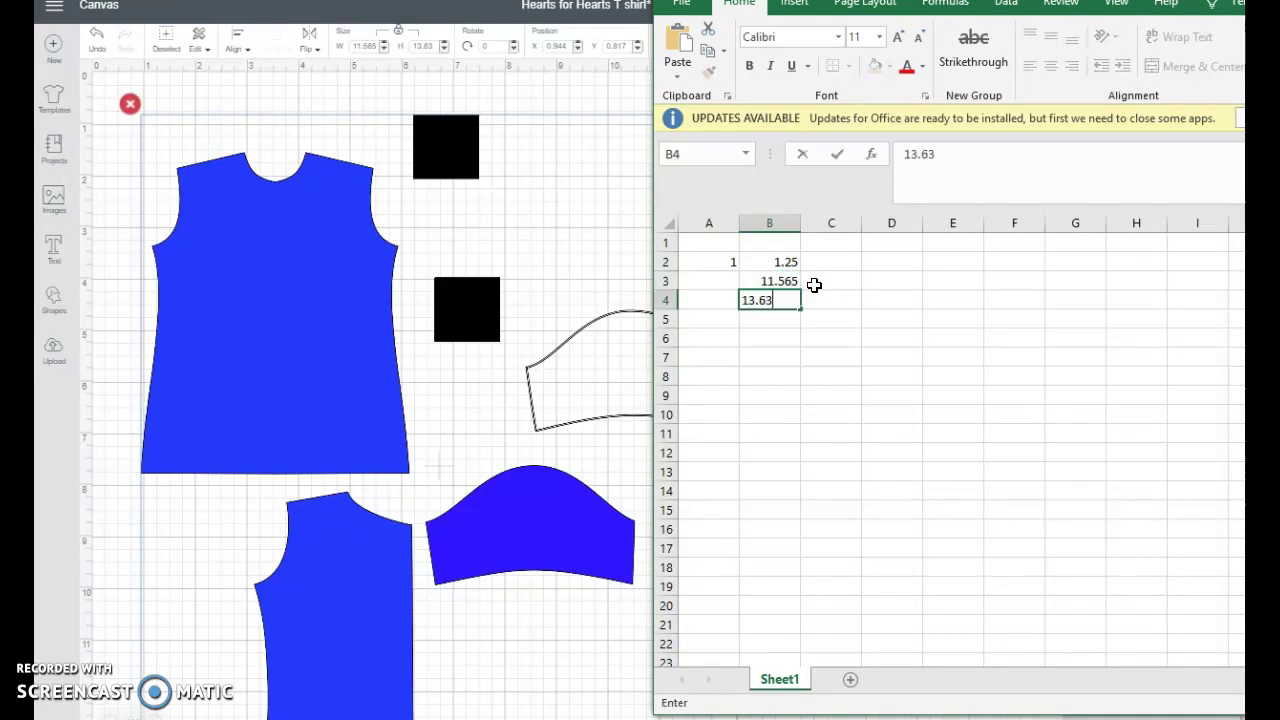
pyautogui.write('3.63')
pyautogui.press('Return')
# - Calculate the corrected overall width in cell A3 with the formula =B3/B2
pyautogui.press('Up')
pyautogui.press('Left')
pyautogui.press('Up')
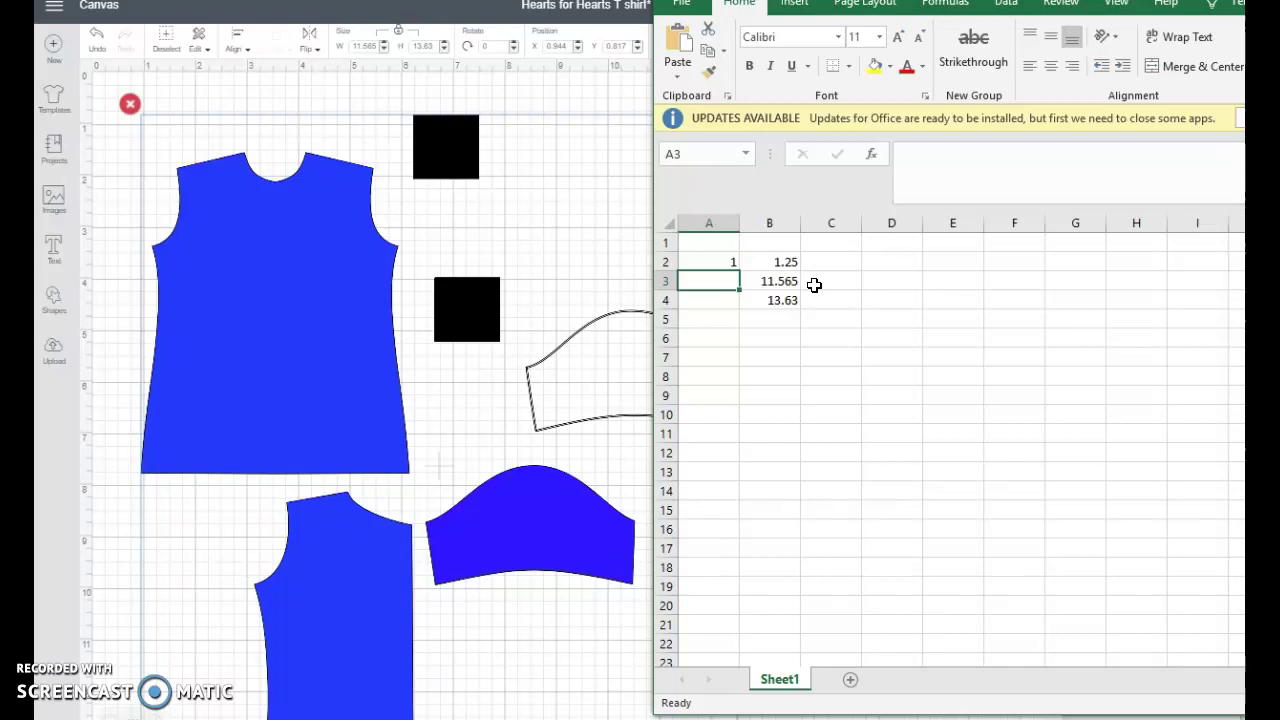
pyautogui.write('=')
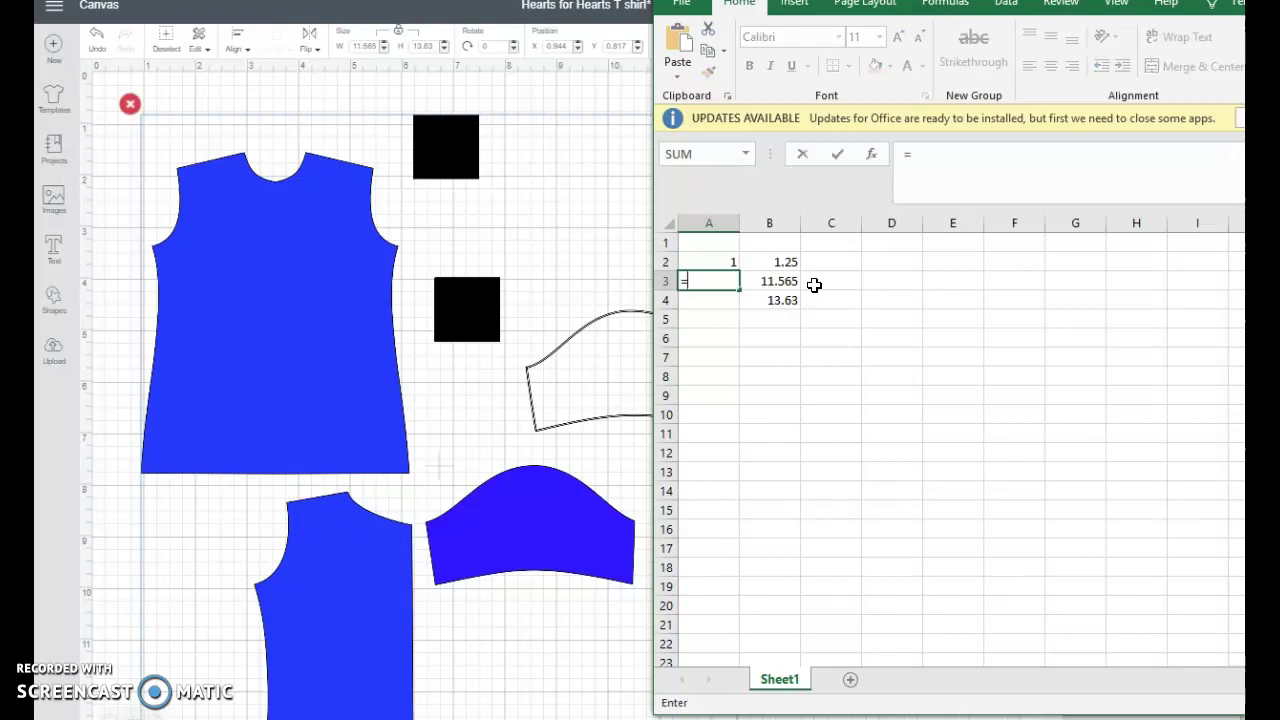
pyautogui.press('Right')
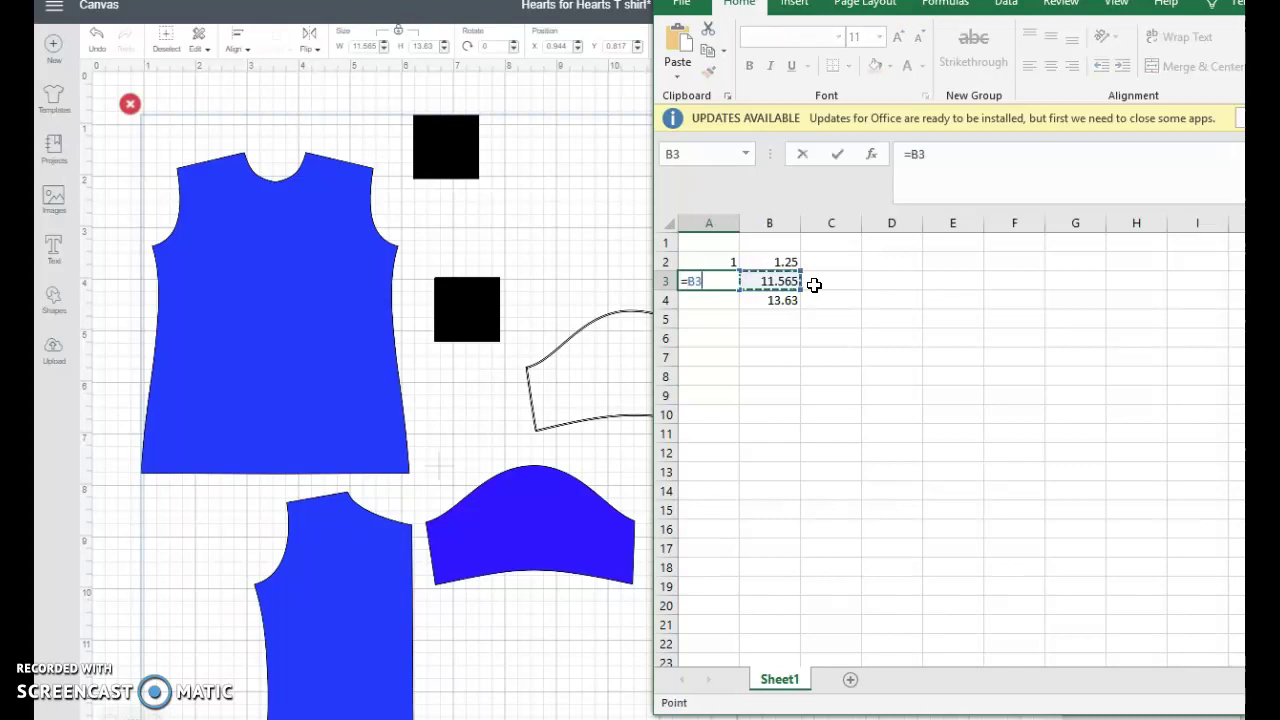
pyautogui.press('Up')
pyautogui.press('Right')
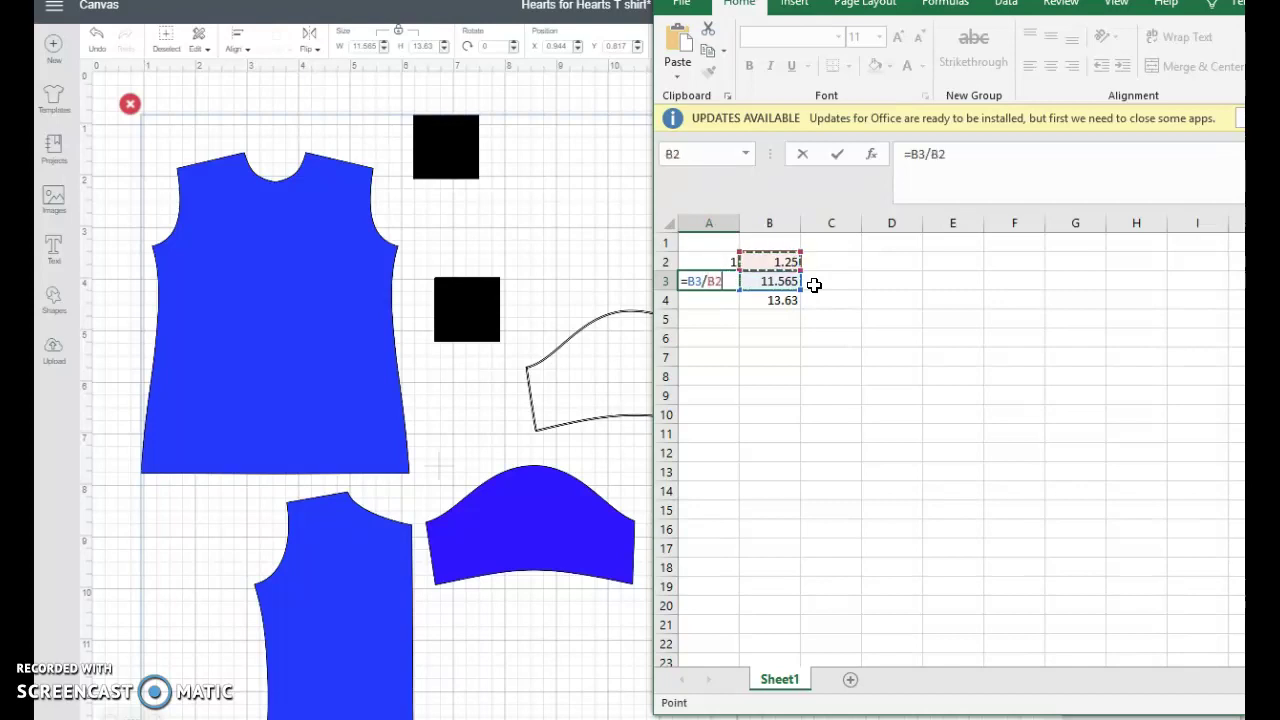
pyautogui.press('Return')
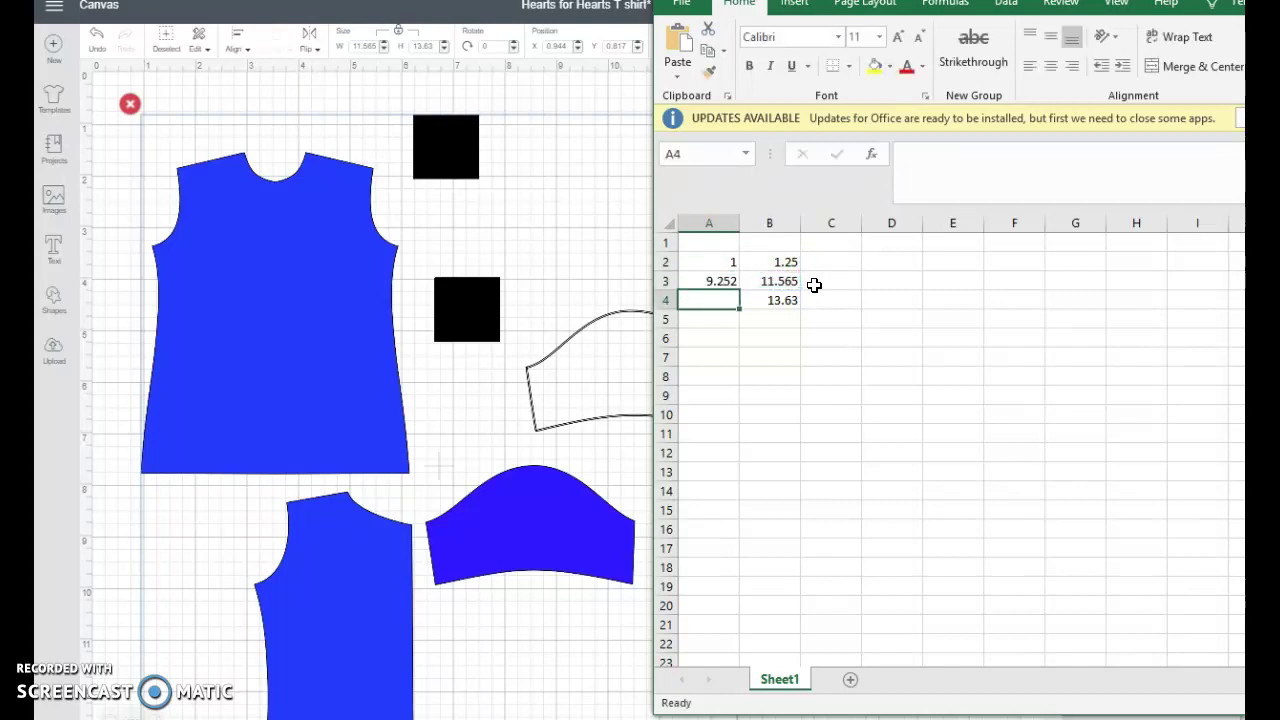
# - Label the two columns in row 1 with the headings Want and Is
pyautogui.click(714, 242)
pyautogui.write('Wan')
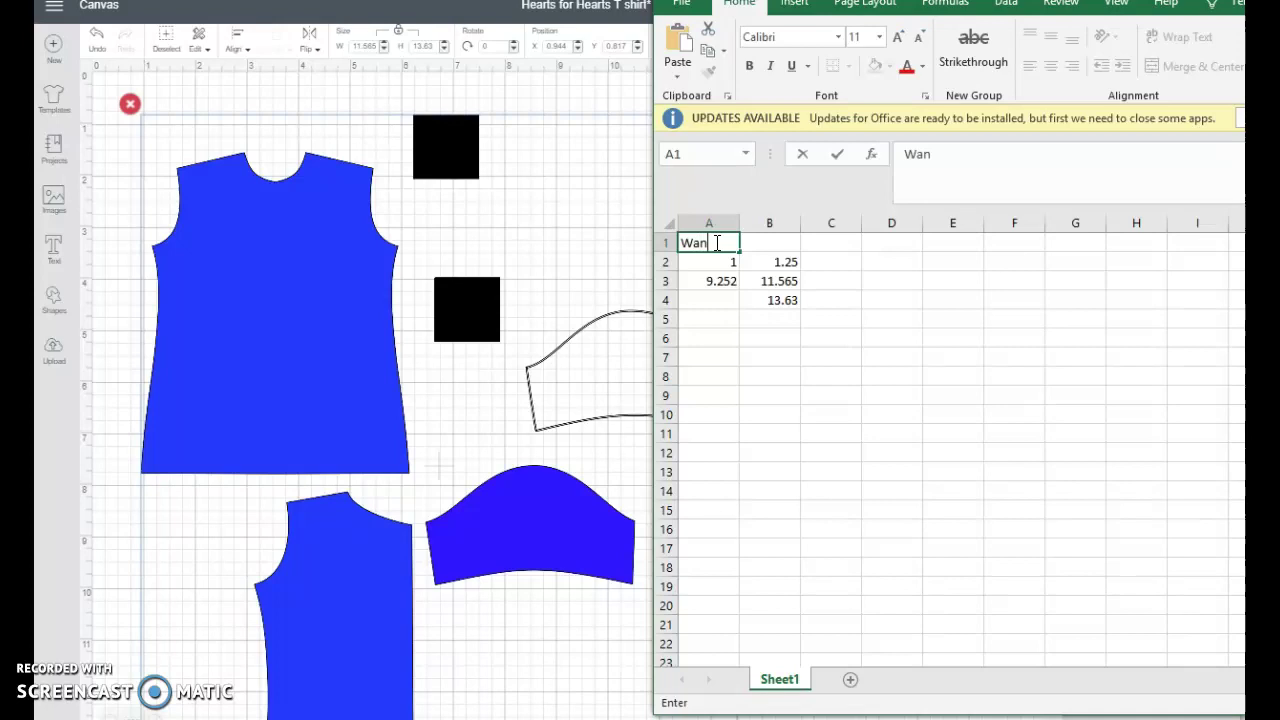
pyautogui.press('Tab')
pyautogui.write('Is')
pyautogui.press('Return')
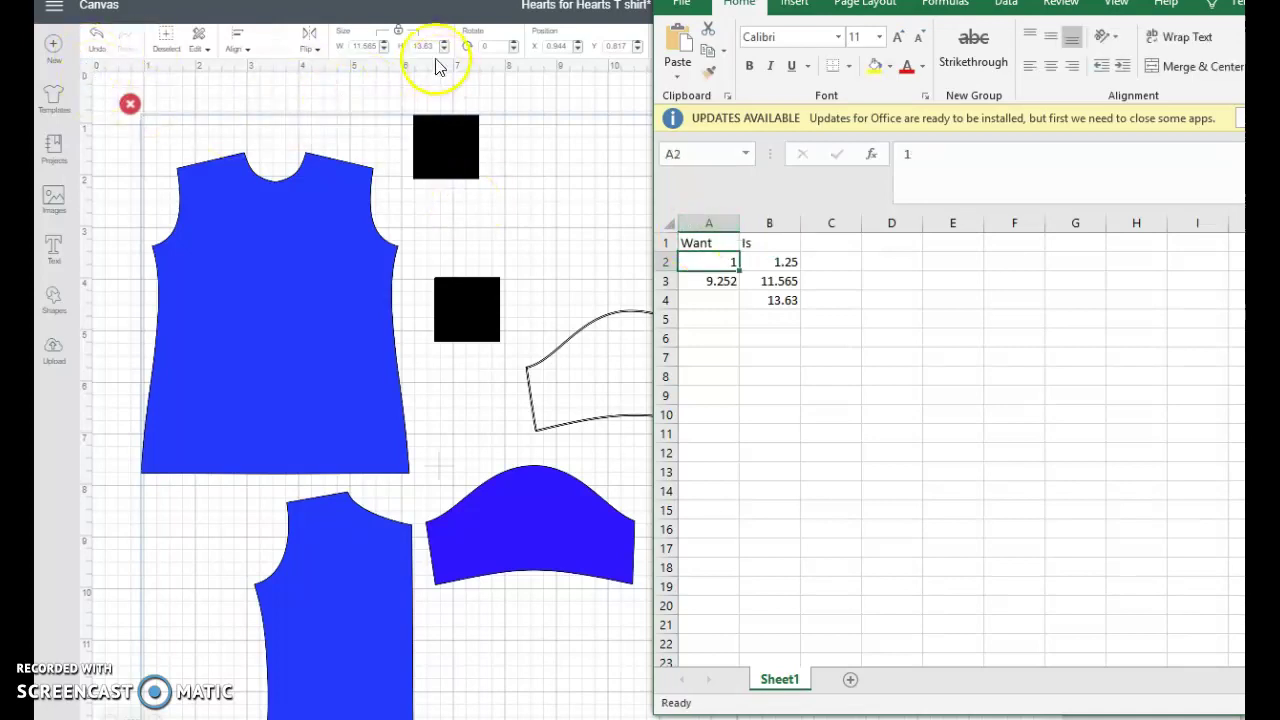
# - In Design Space, set the width of the whole selected pattern to the calculated 9.252 in with its proportions locked
pyautogui.click(400, 33)
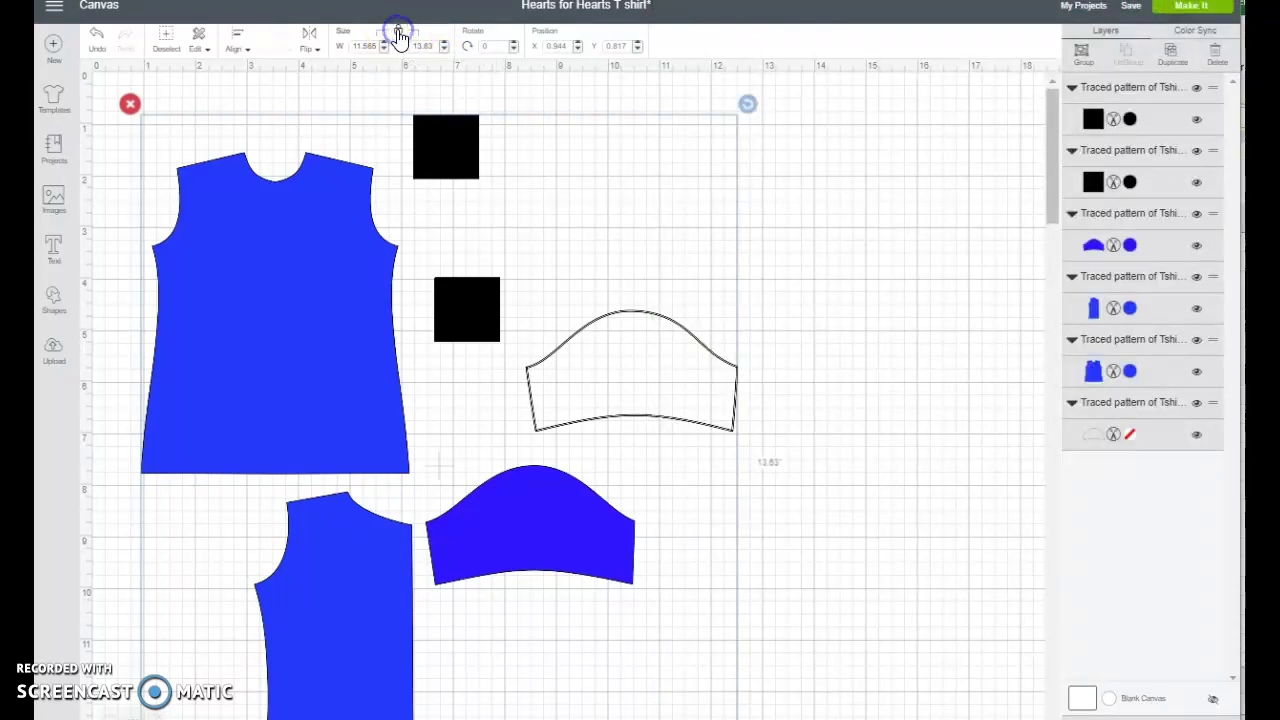
pyautogui.hotkey('alt', 'Tab')
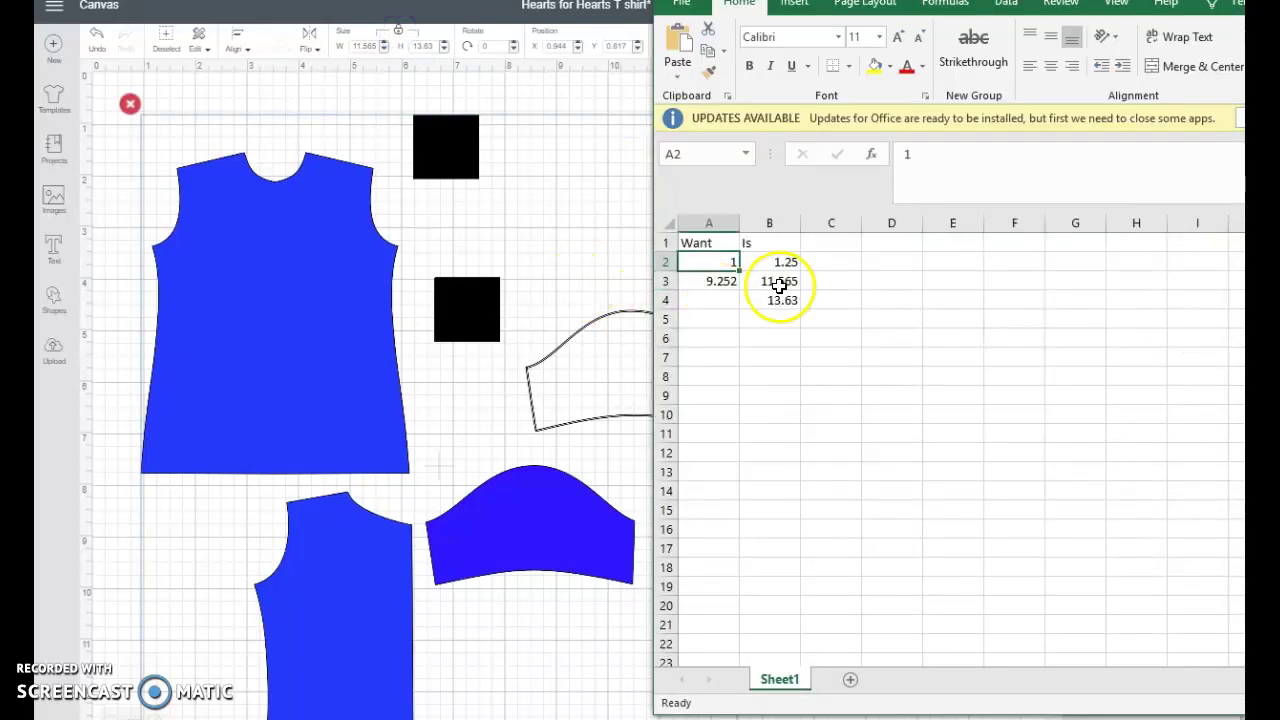
pyautogui.click(712, 283)
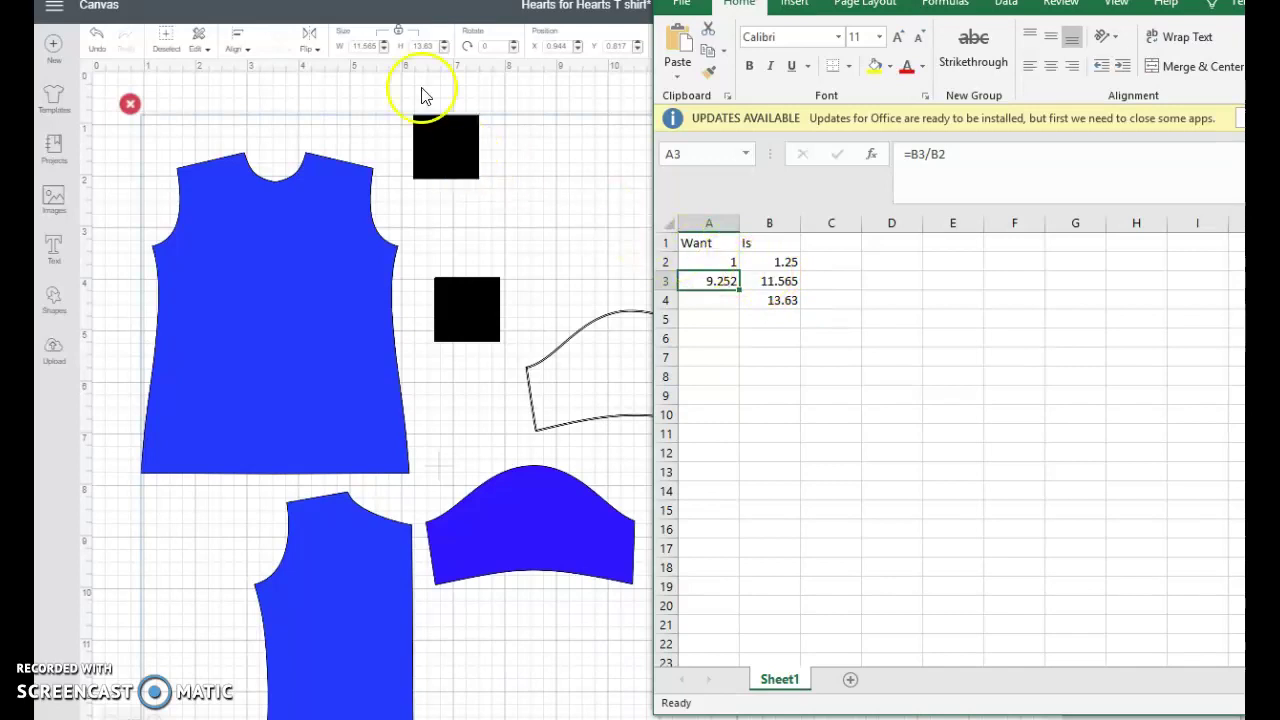
pyautogui.click(366, 45)
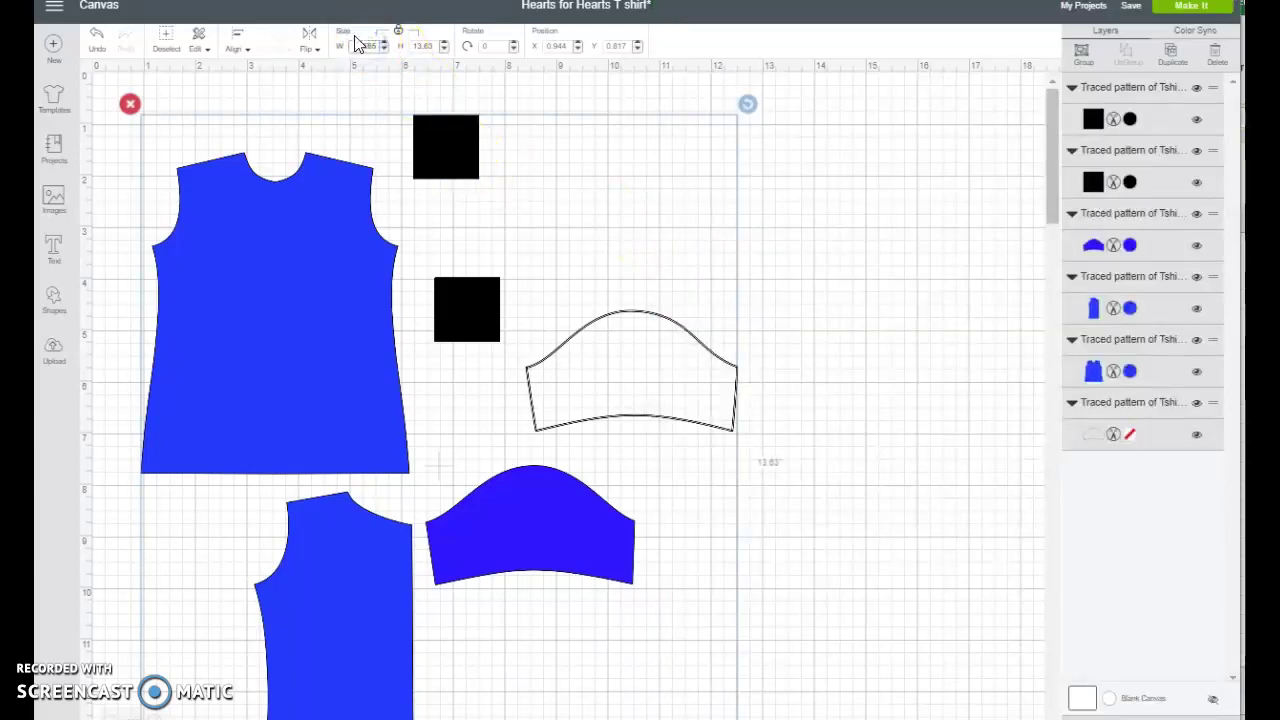
pyautogui.click(352, 46)
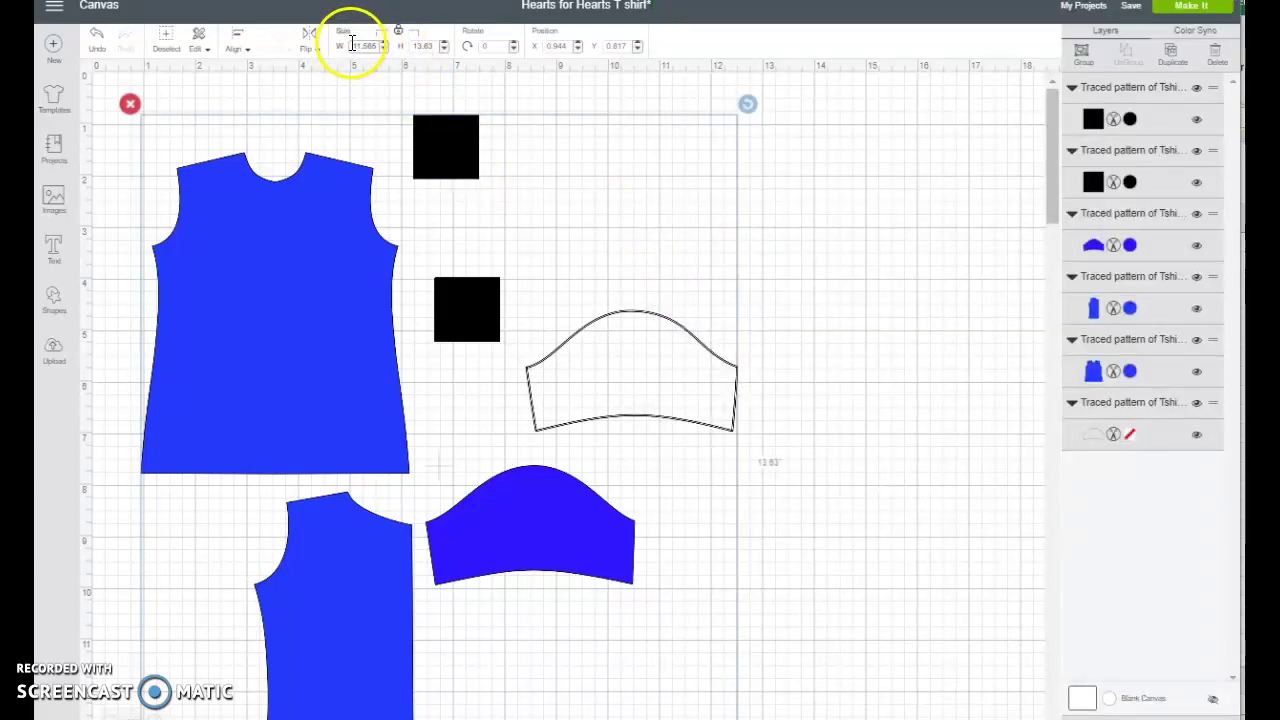
pyautogui.click(418, 48)
pyautogui.write('9.252')
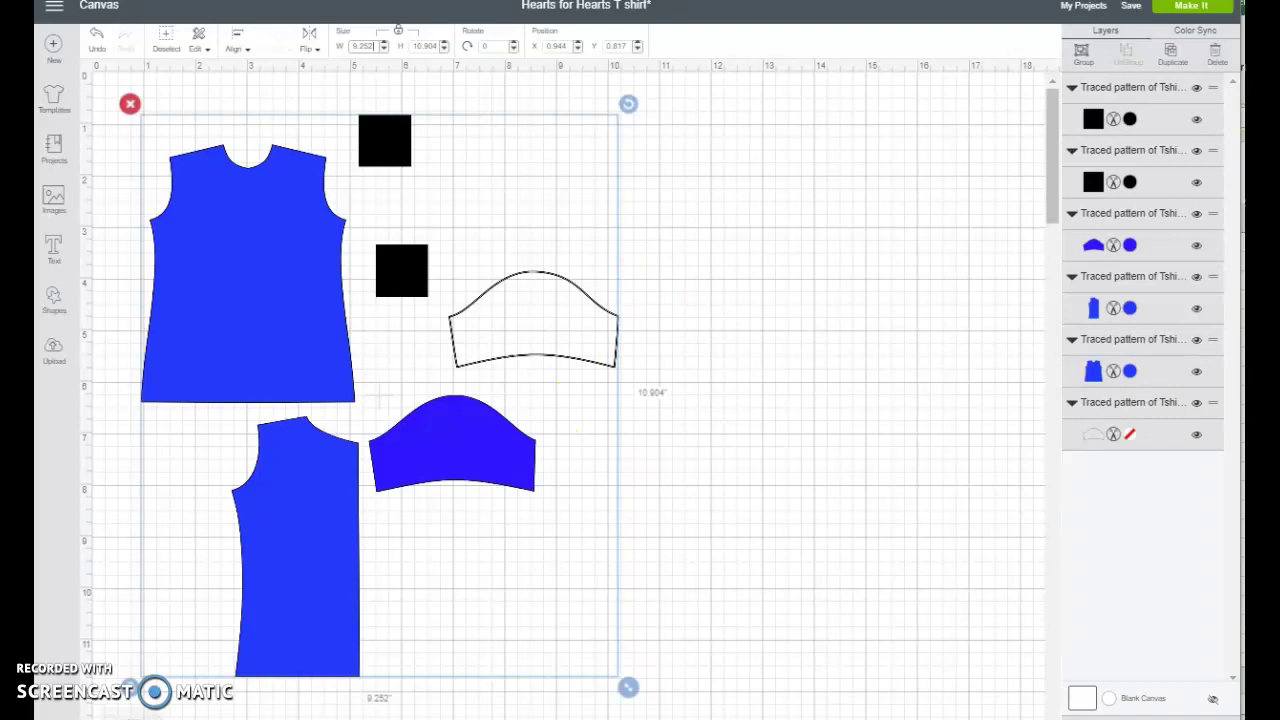
# - Switch to Excel and make the divisor absolute in cell A3 so its formula reads =B3/$B$2
pyautogui.hotkey('alt', 'Tab')
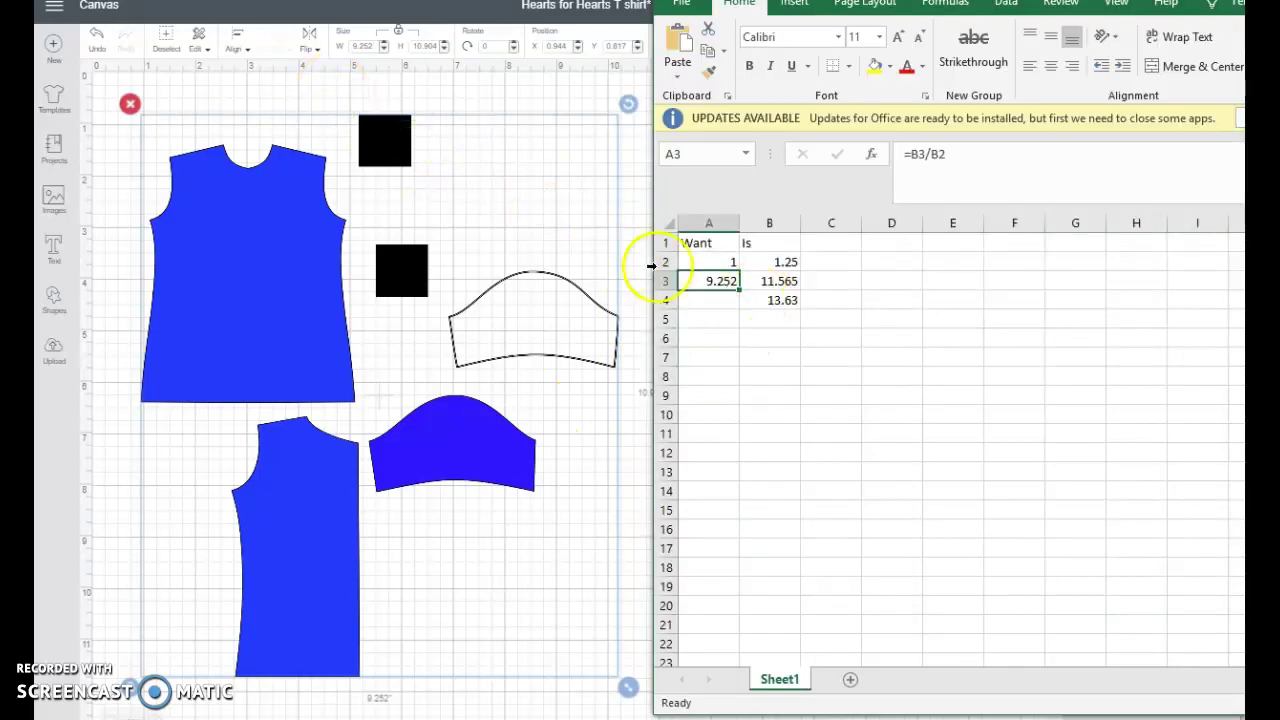
pyautogui.click(789, 300)
pyautogui.click(708, 263)
pyautogui.click(721, 280)
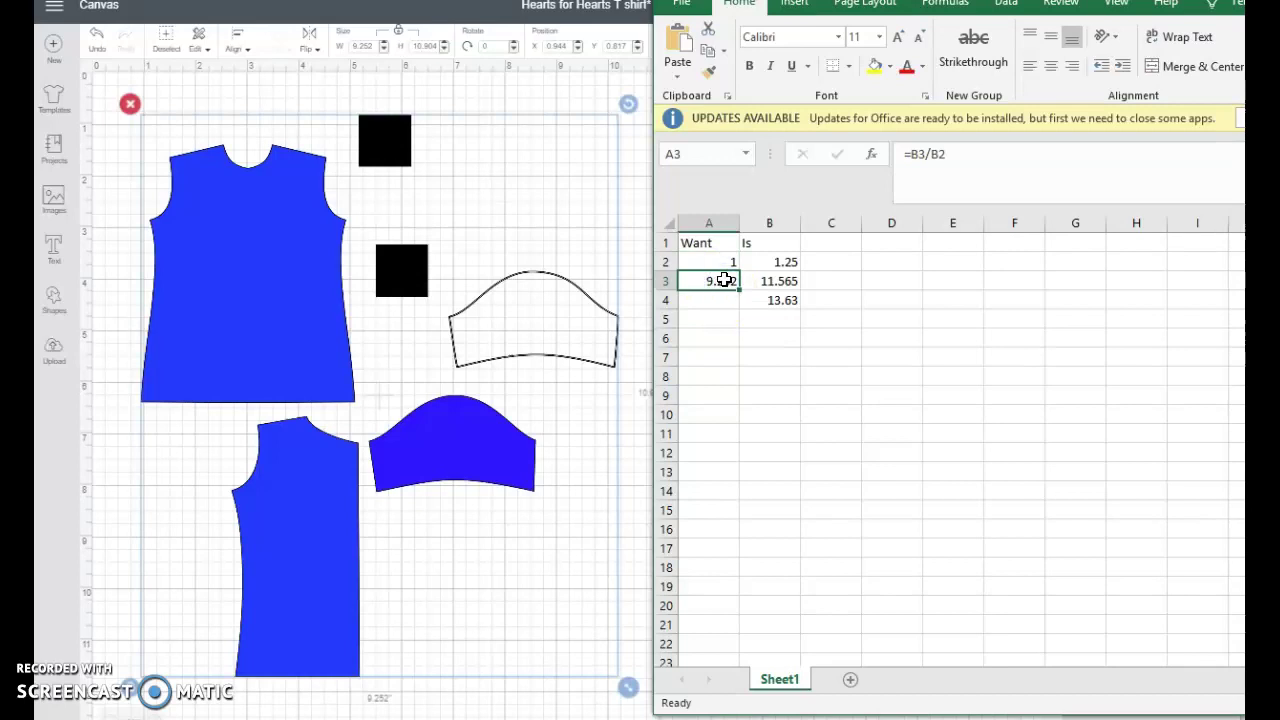
pyautogui.click(940, 155)
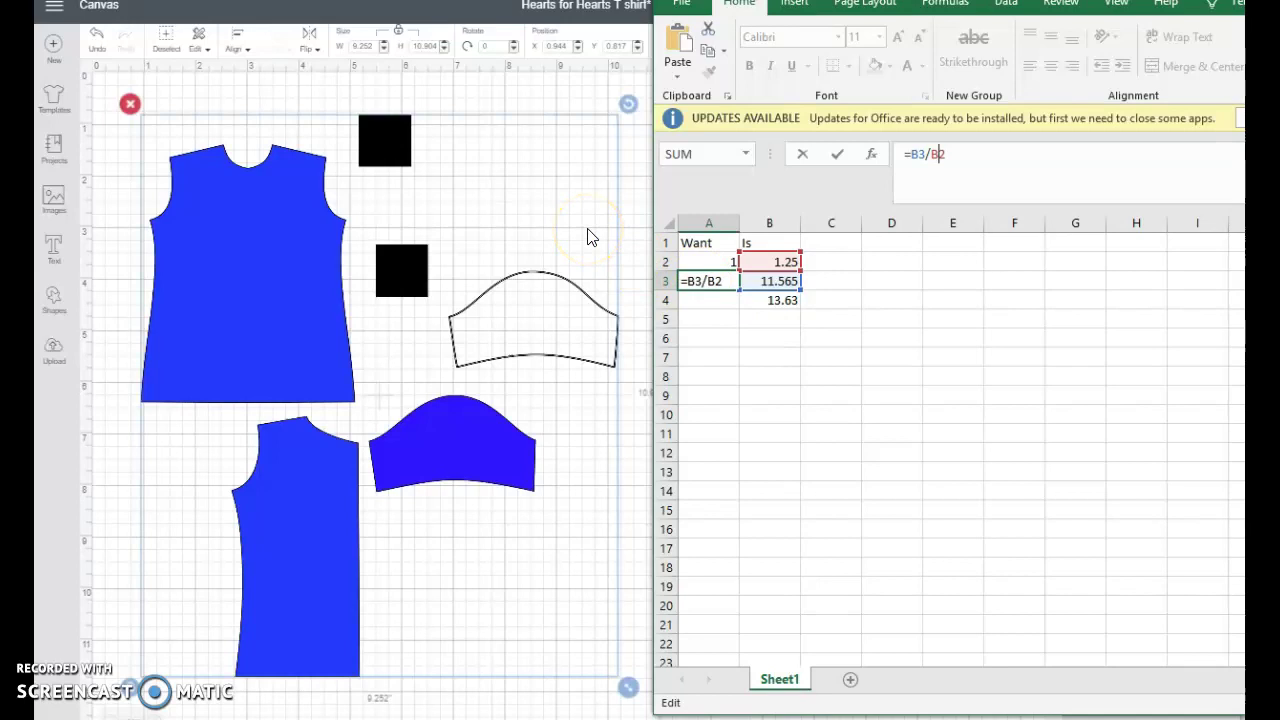
pyautogui.press('F4')
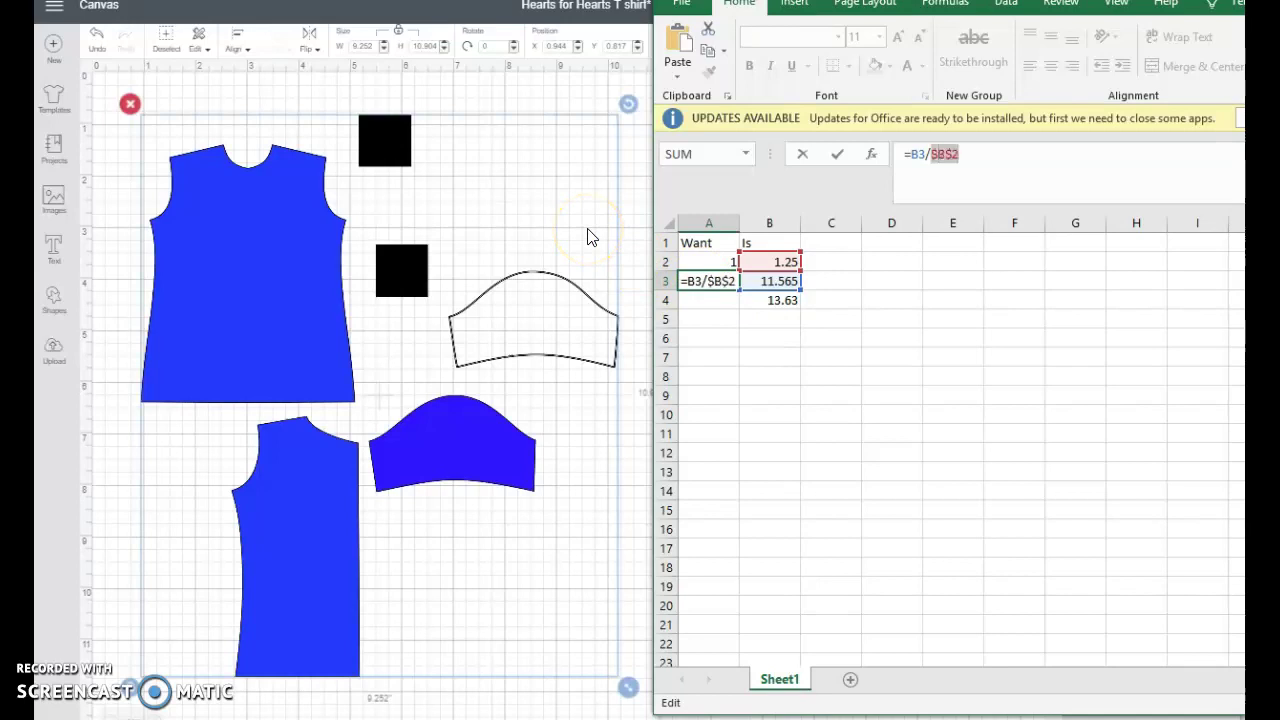
pyautogui.press('Return')
# - Copy the formula from cell A3 into A4 to calculate the corrected overall height
pyautogui.press('Up')
pyautogui.hotkey('ctrl', 'c')
pyautogui.press('Down')
pyautogui.hotkey('ctrl', 'v')
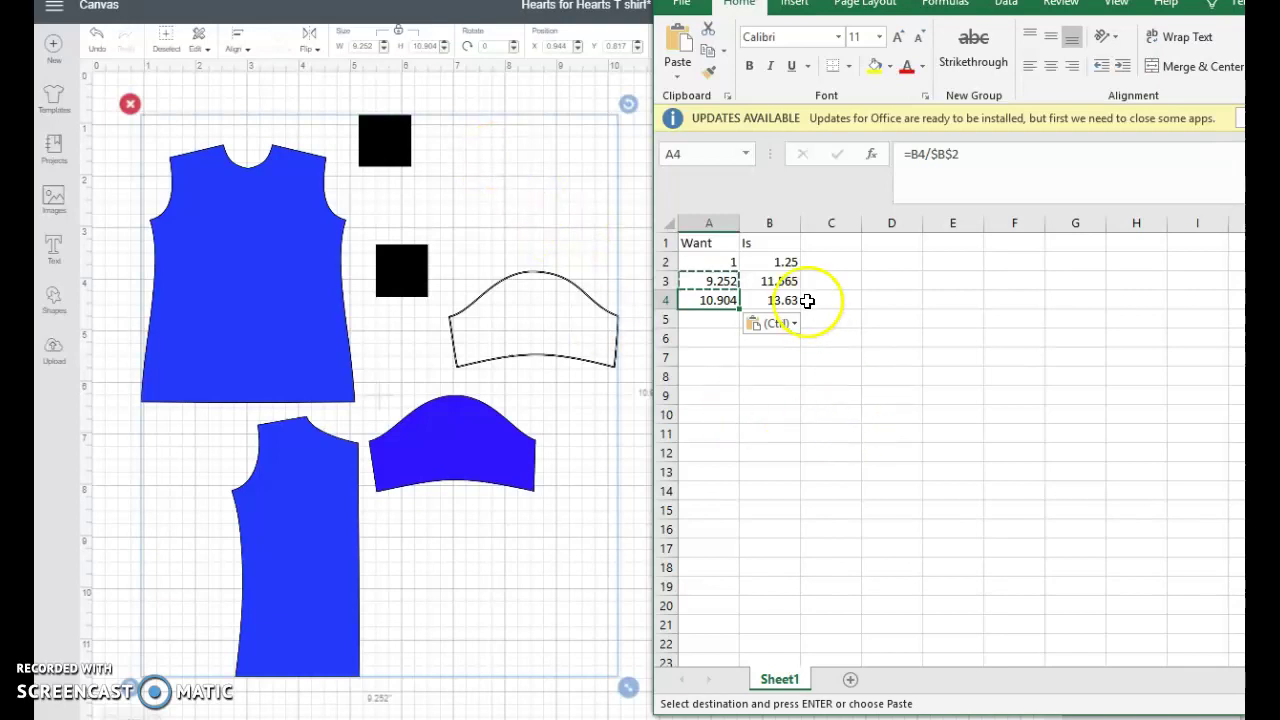
pyautogui.click(766, 299)
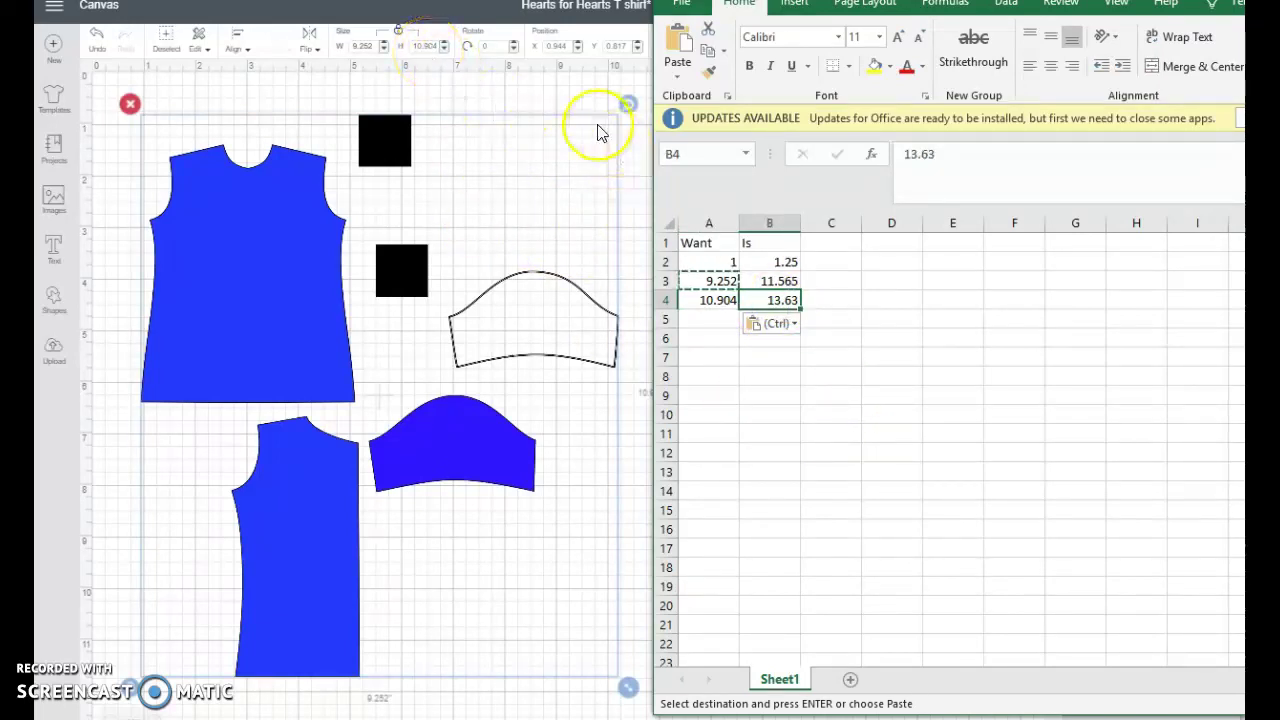
# - Switch to Design Space and delete both black reference squares from the canvas
pyautogui.click(537, 86)
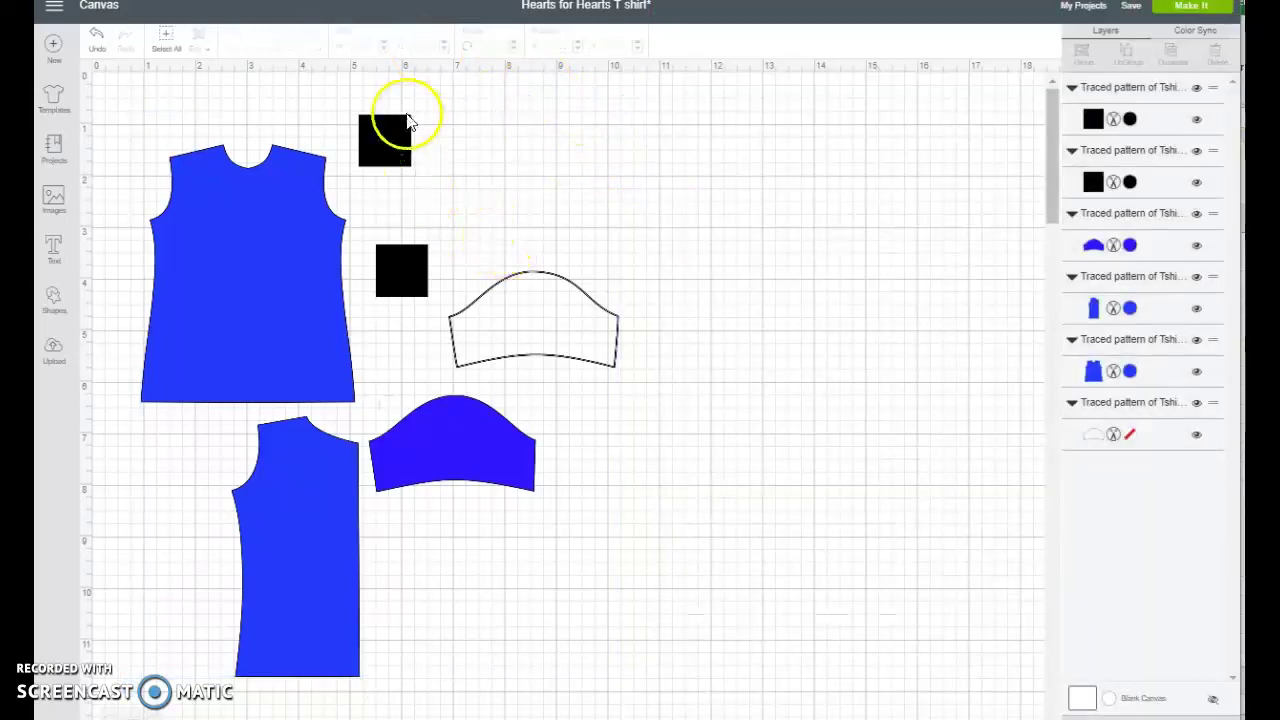
pyautogui.click(405, 122)
pyautogui.press('Delete')
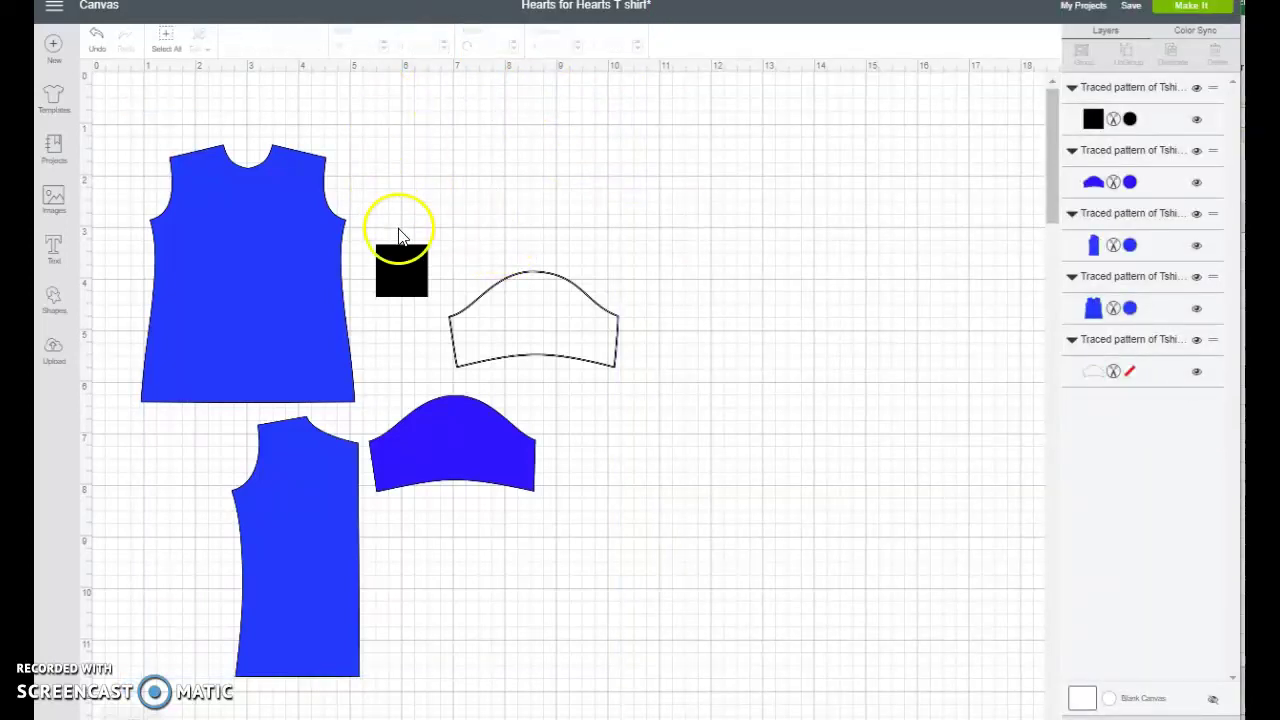
pyautogui.click(408, 252)
pyautogui.press('Delete')
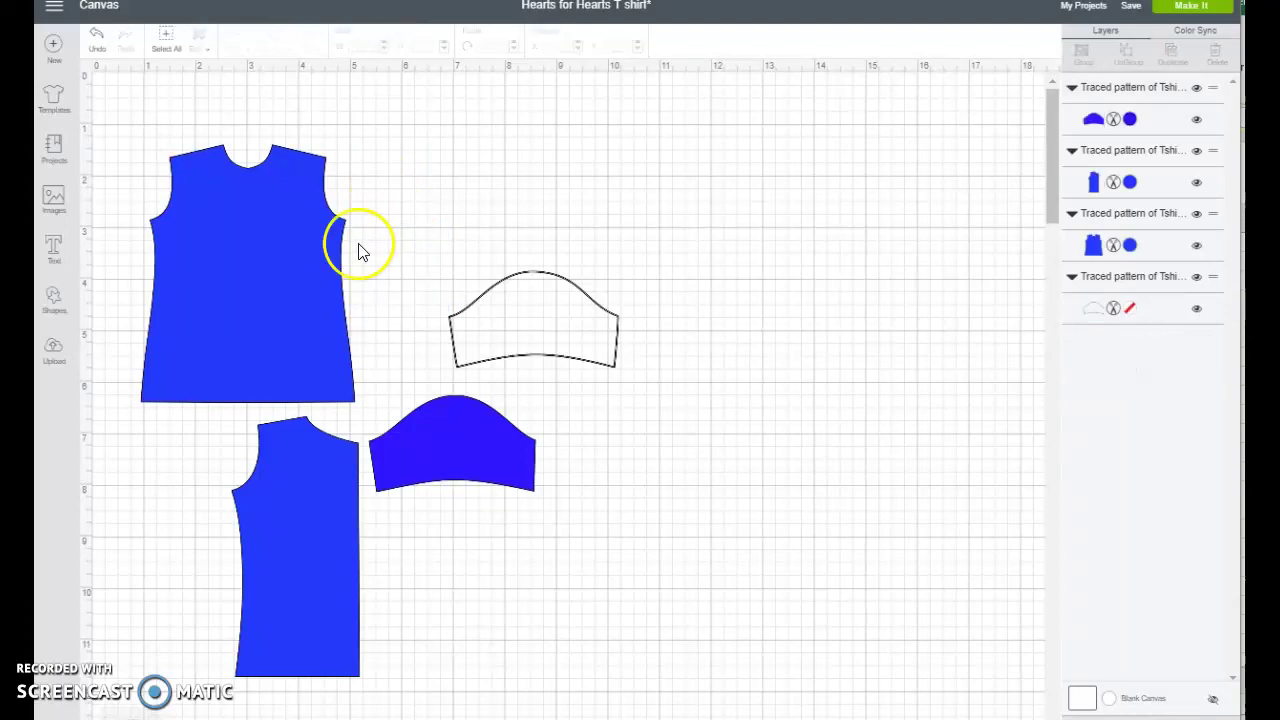
# - Move the full shirt piece close to the canvas origin and place the half shirt piece below it at X 0.3, Y 5.221 in
pyautogui.moveTo(261, 245); pyautogui.dragTo(223, 184)
pyautogui.moveTo(292, 476); pyautogui.dragTo(170, 408)
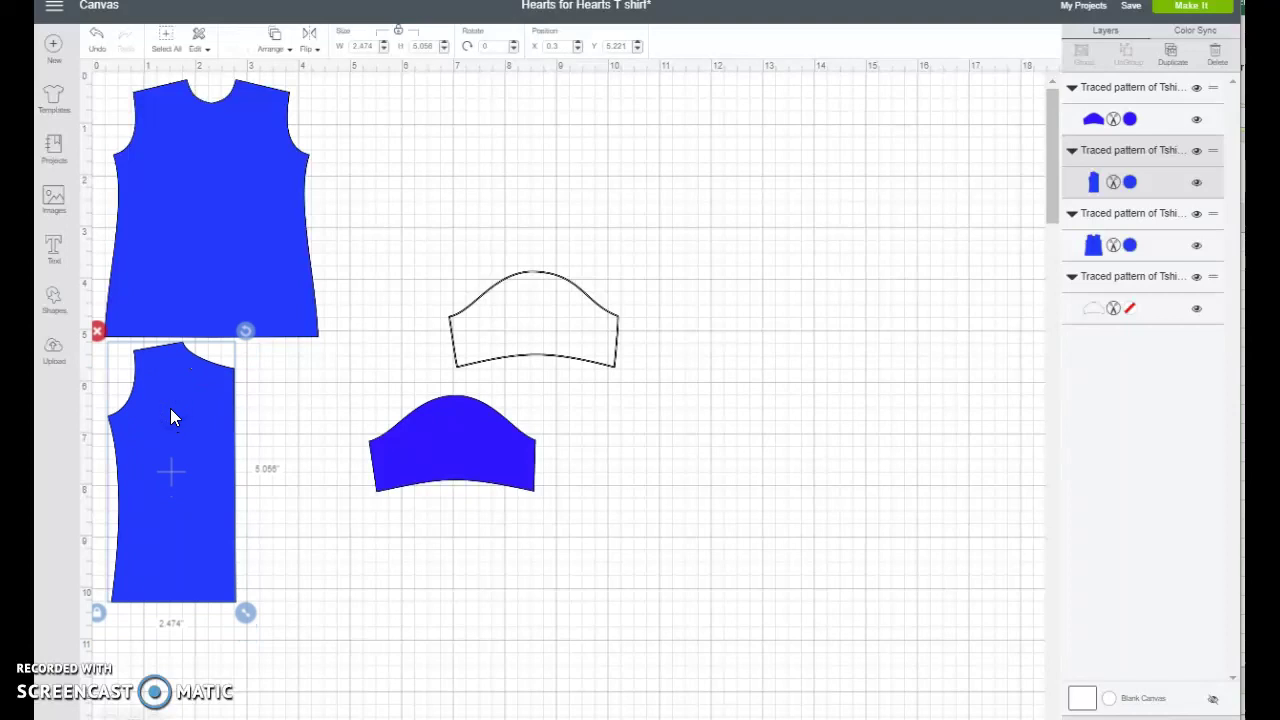
# - Duplicate the half shirt piece, flip the copy horizontally and place it beside the original as its mirrored counterpart
pyautogui.hotkey('ctrl', 'd')
pyautogui.moveTo(170, 418); pyautogui.dragTo(281, 386)
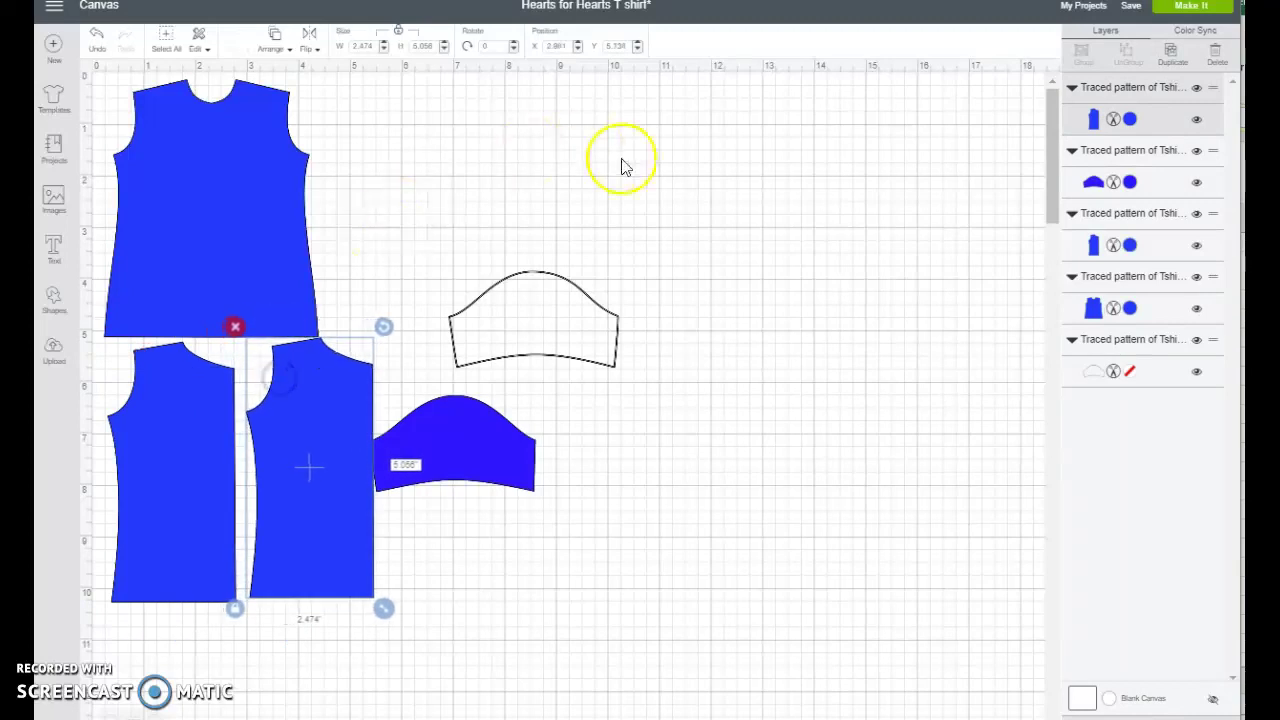
pyautogui.click(309, 42)
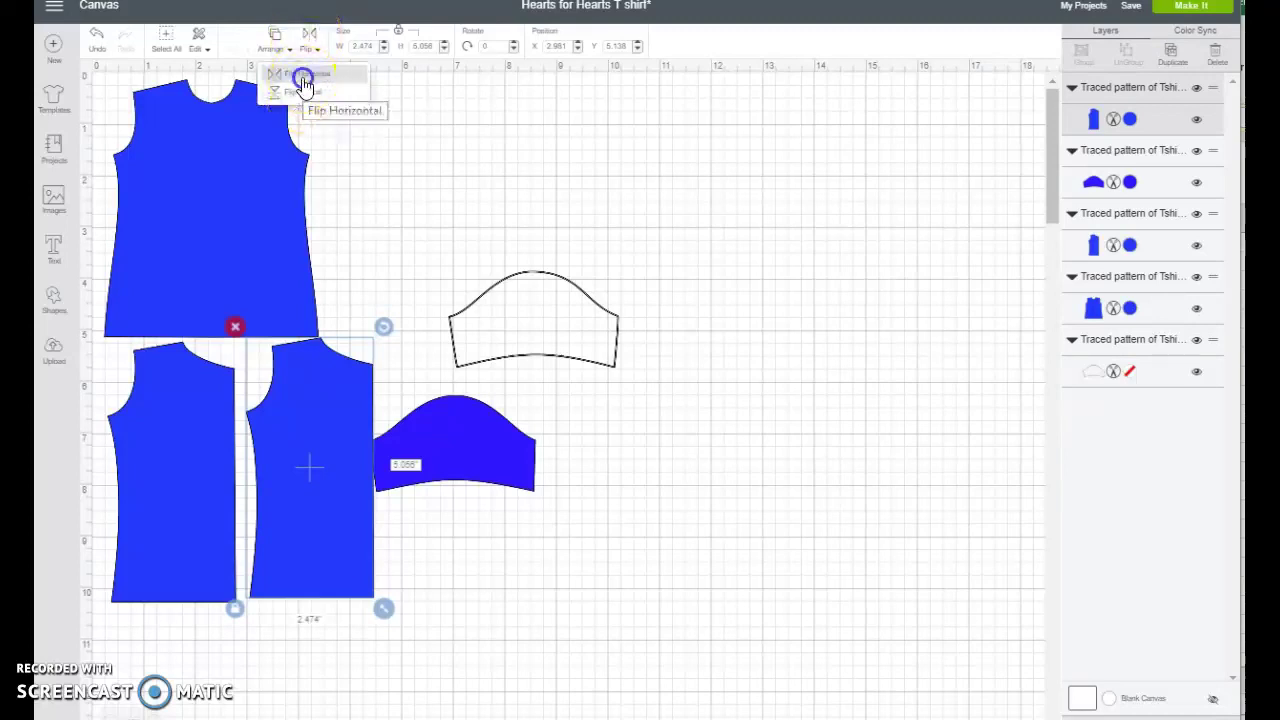
pyautogui.click(302, 77)
pyautogui.moveTo(301, 473); pyautogui.dragTo(296, 477)
# - Move the blue sleeve beside the full shirt piece at about X 4.338, Y 0.318 in and place a horizontally flipped duplicate below it
pyautogui.click(430, 443)
pyautogui.moveTo(447, 437); pyautogui.dragTo(391, 133)
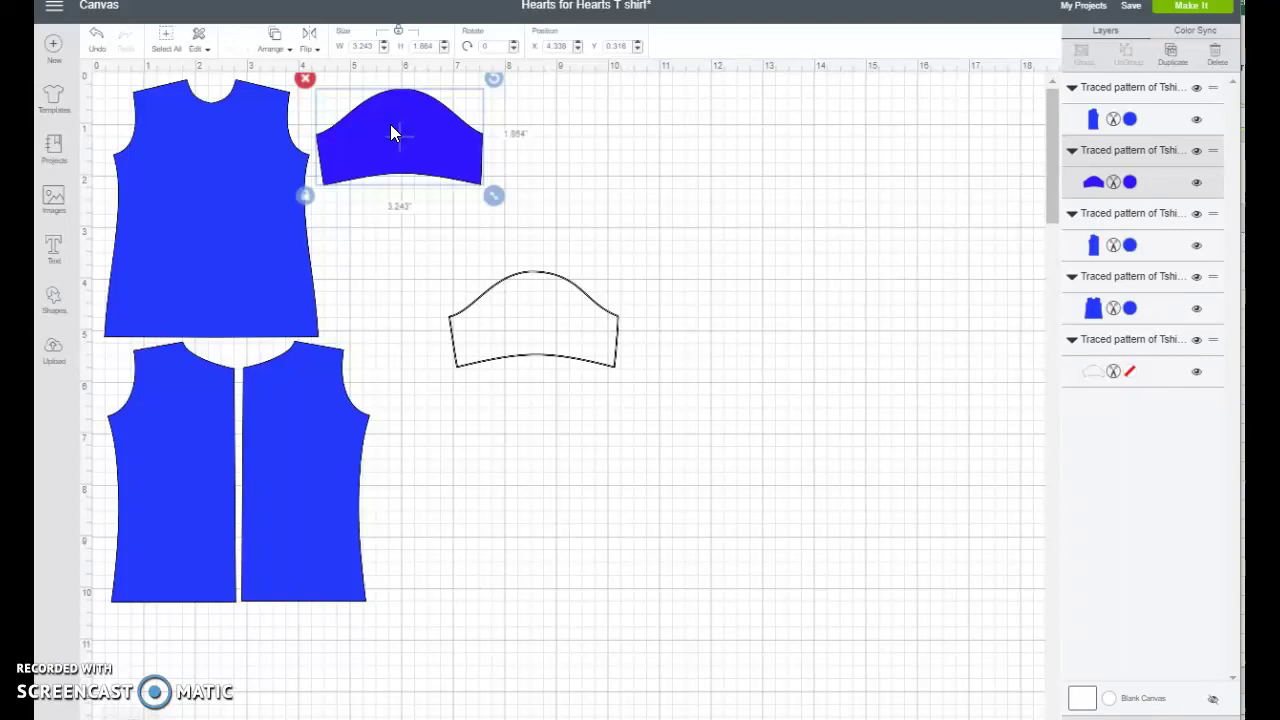
pyautogui.hotkey('ctrl', 'd')
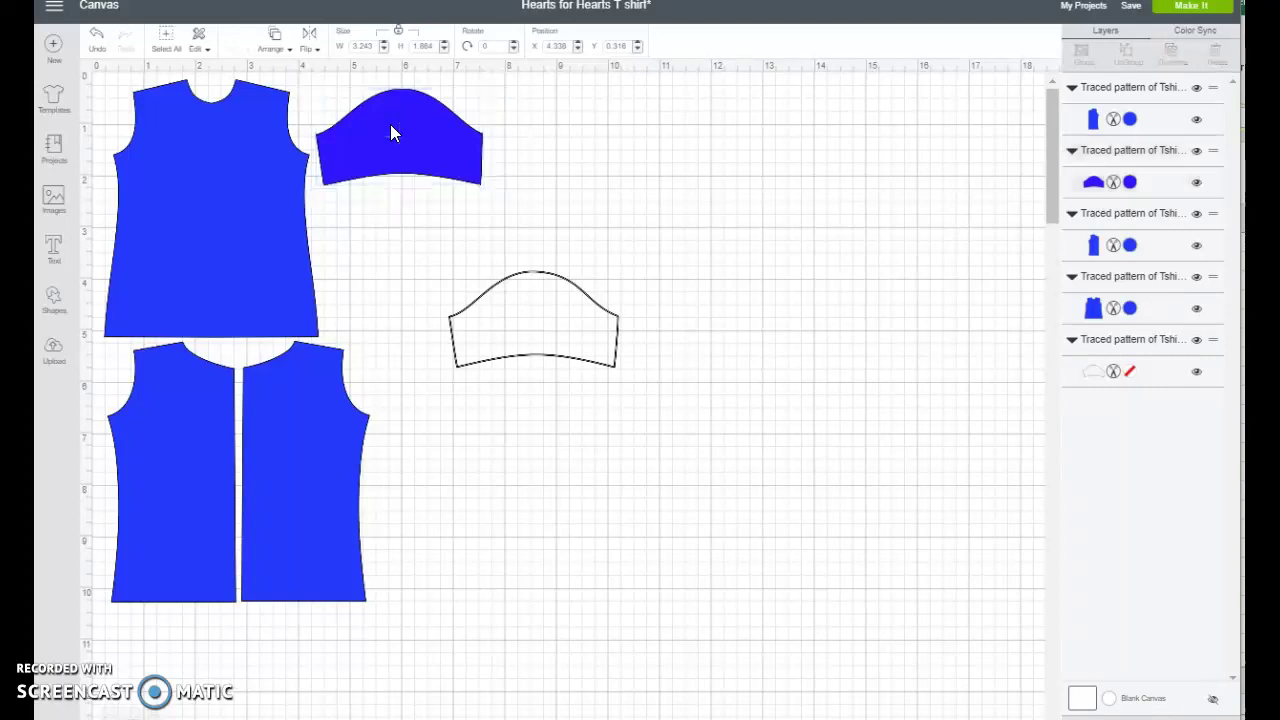
pyautogui.moveTo(424, 164); pyautogui.dragTo(408, 238)
pyautogui.click(306, 44)
pyautogui.click(305, 74)
# - Delete the unfilled outline sleeve from the canvas
pyautogui.click(450, 292)
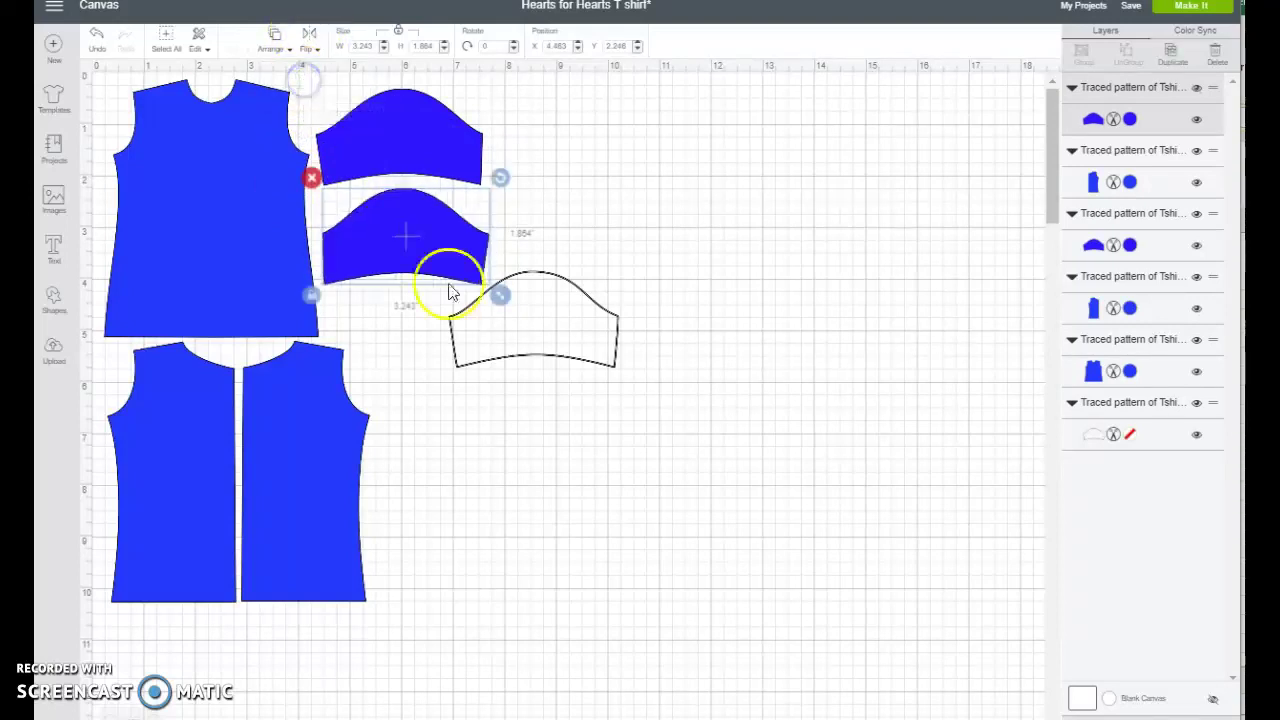
pyautogui.click(566, 292)
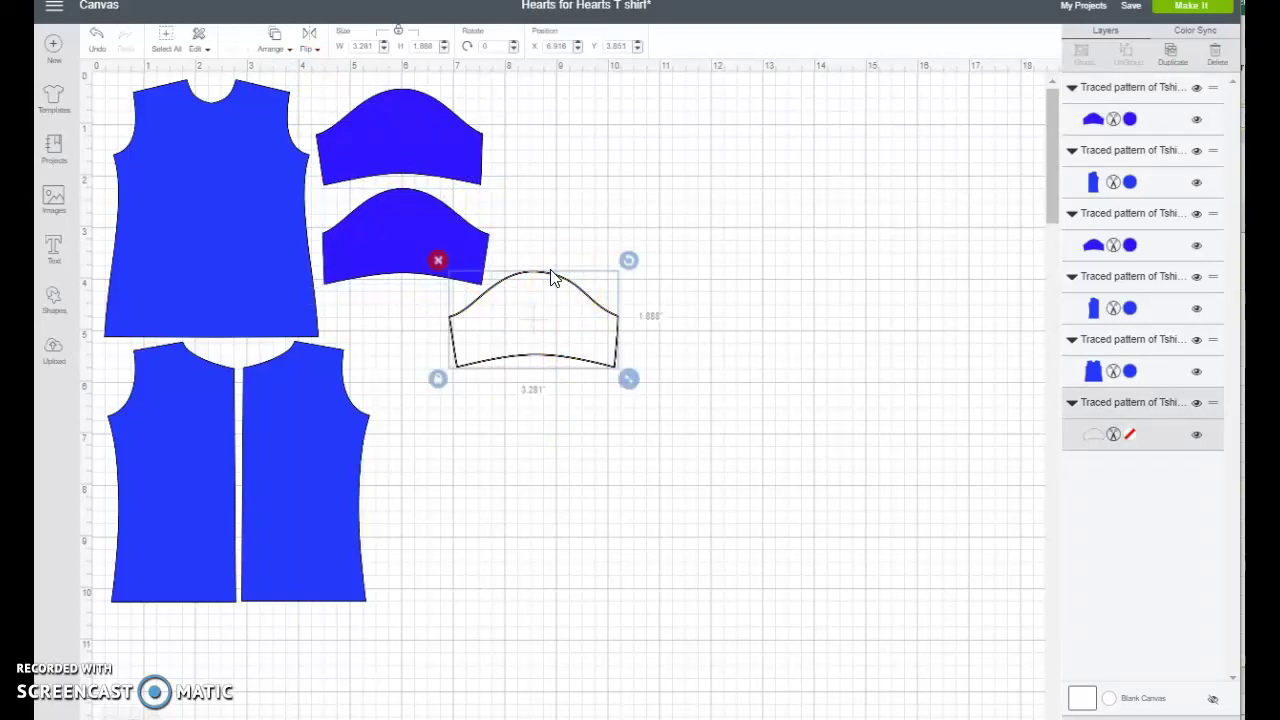
pyautogui.press('Delete')
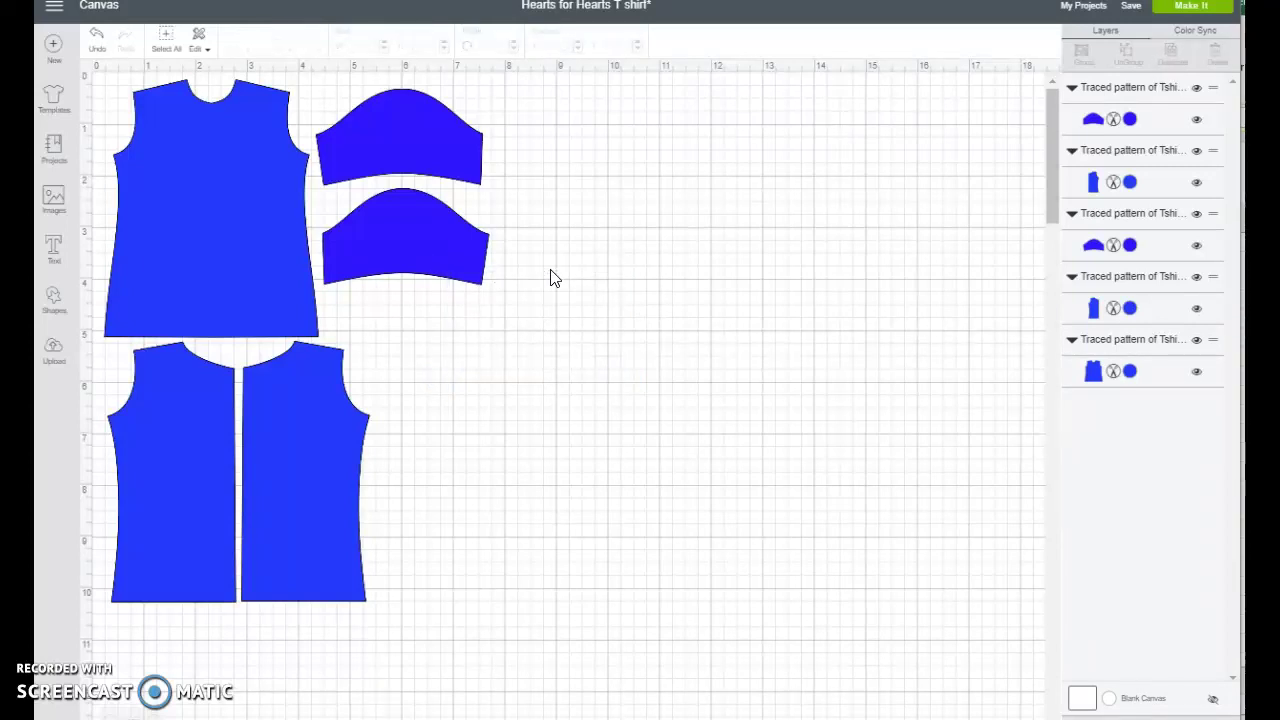
# - Duplicate all five blue pattern pieces together and place the copied set beside the originals, starting at about X 8.5 in
pyautogui.click(437, 528)
pyautogui.moveTo(611, 621); pyautogui.dragTo(105, 74)
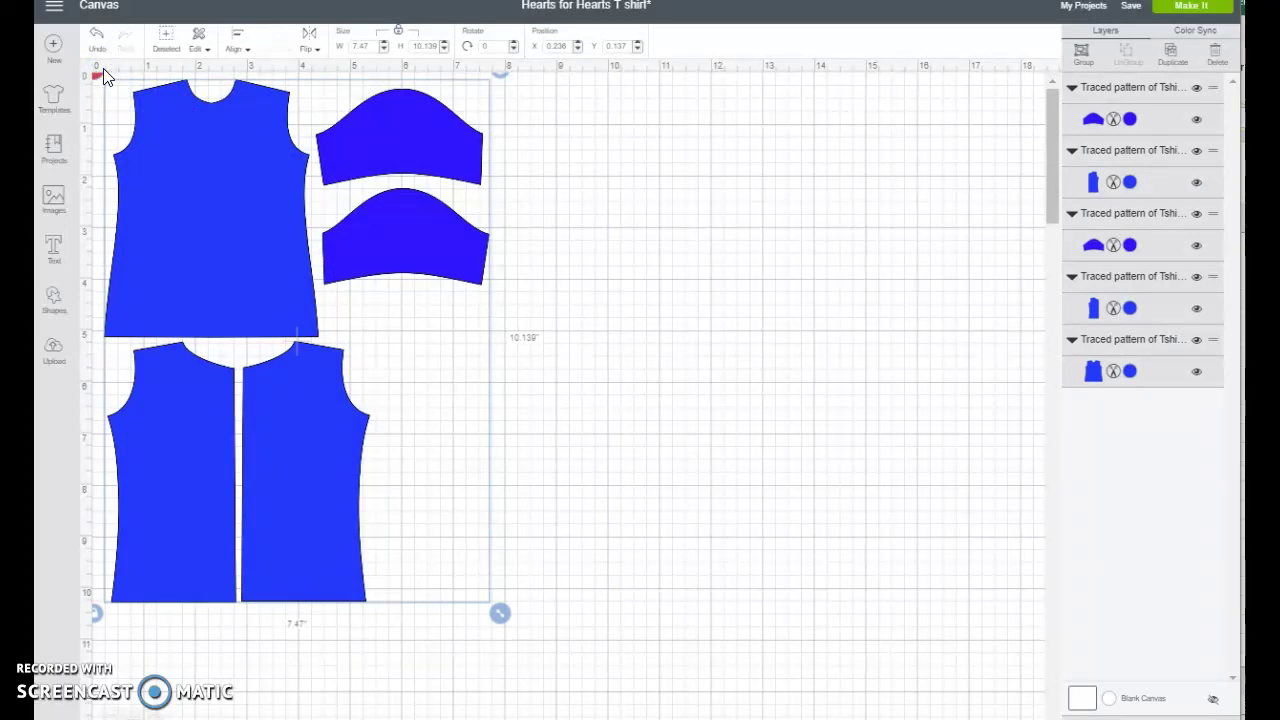
pyautogui.hotkey('ctrl', 'd')
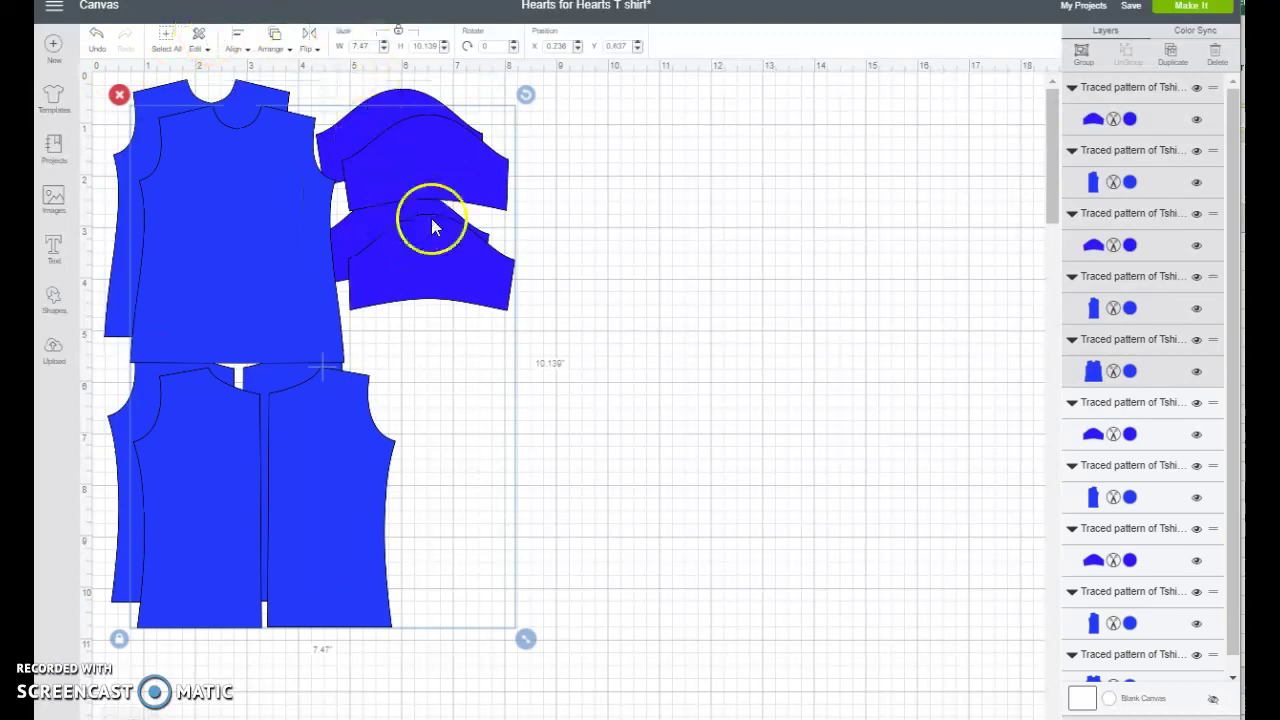
pyautogui.moveTo(446, 149); pyautogui.dragTo(846, 144)
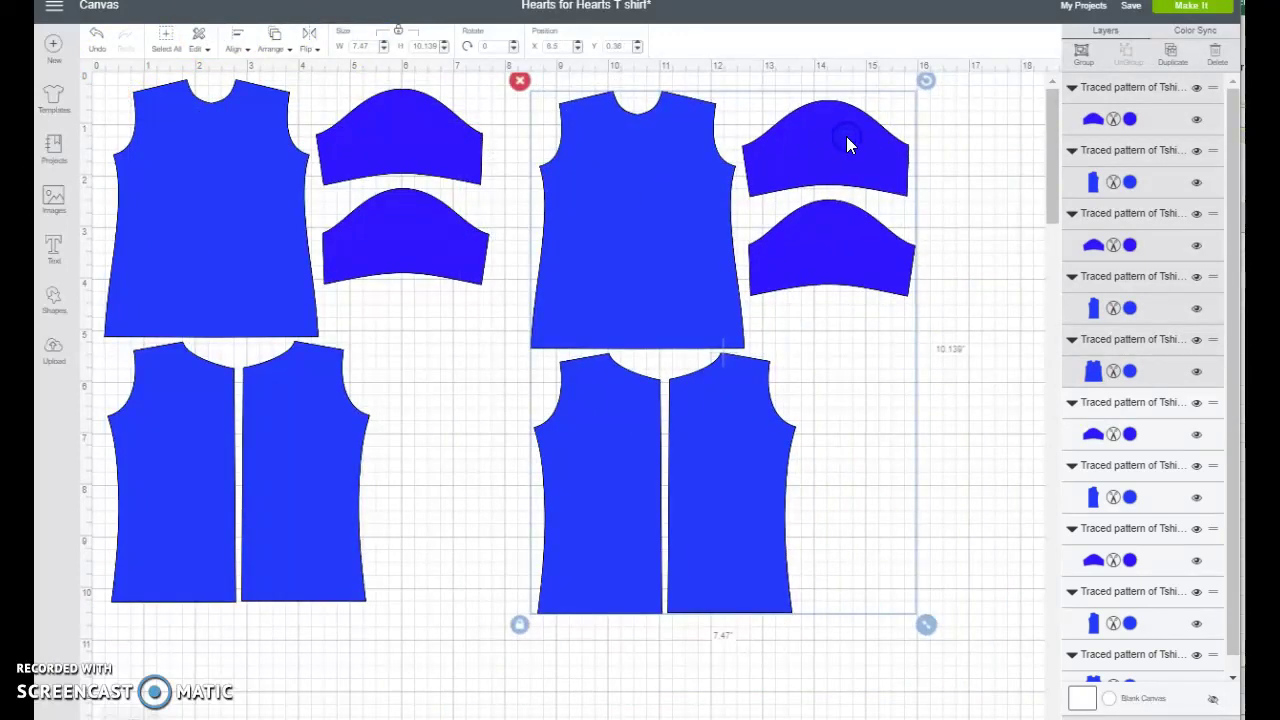
# - Rotate the copied set of pattern pieces to about 179.5° so it lies upside down beside the originals
pyautogui.click(465, 50)
pyautogui.click(918, 255)
pyautogui.moveTo(926, 80); pyautogui.dragTo(923, 83)
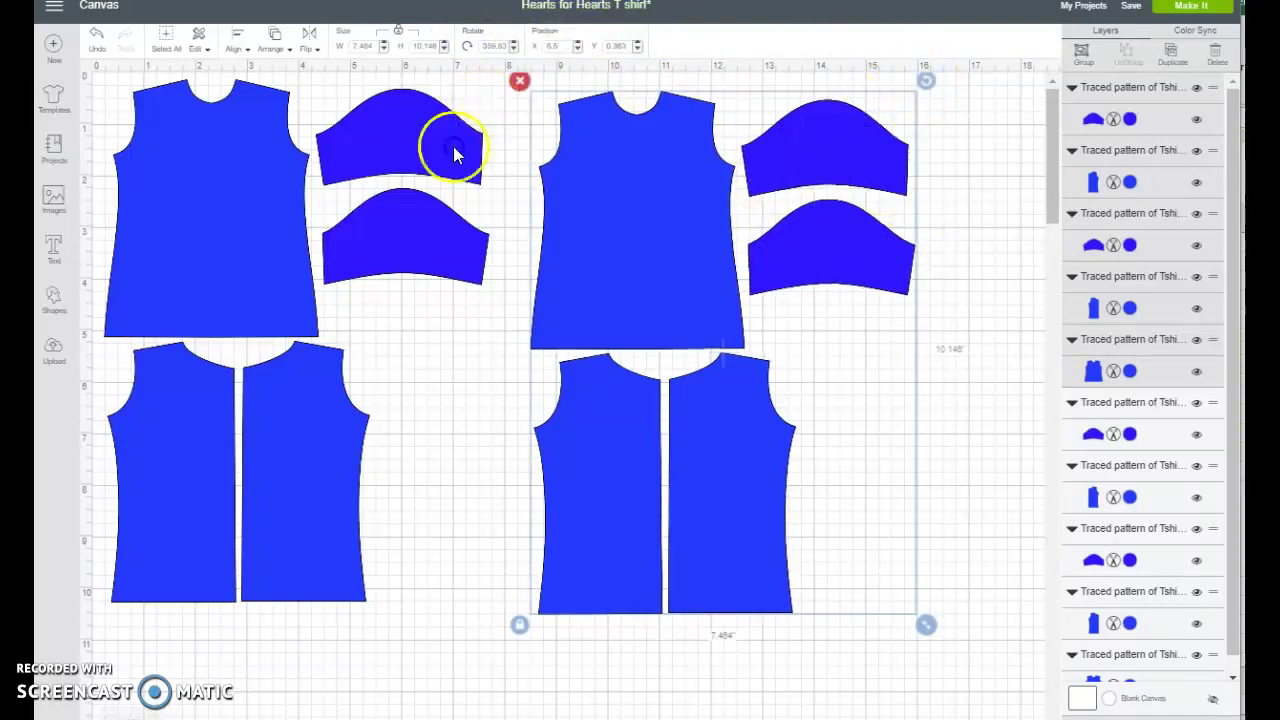
pyautogui.moveTo(930, 84); pyautogui.dragTo(599, 519)
# - Nudge the rotated set to about X 5.314, Y 0.24 in so its pieces nest closely against the original set
pyautogui.press('Left')
pyautogui.press('Left')
pyautogui.press('Left')
pyautogui.press('Left')
pyautogui.press('Left')
pyautogui.press('Left')
pyautogui.press('Left')
pyautogui.press('Left')
pyautogui.press('Left')
pyautogui.press('Left')
pyautogui.press('Left')
pyautogui.press('Left')
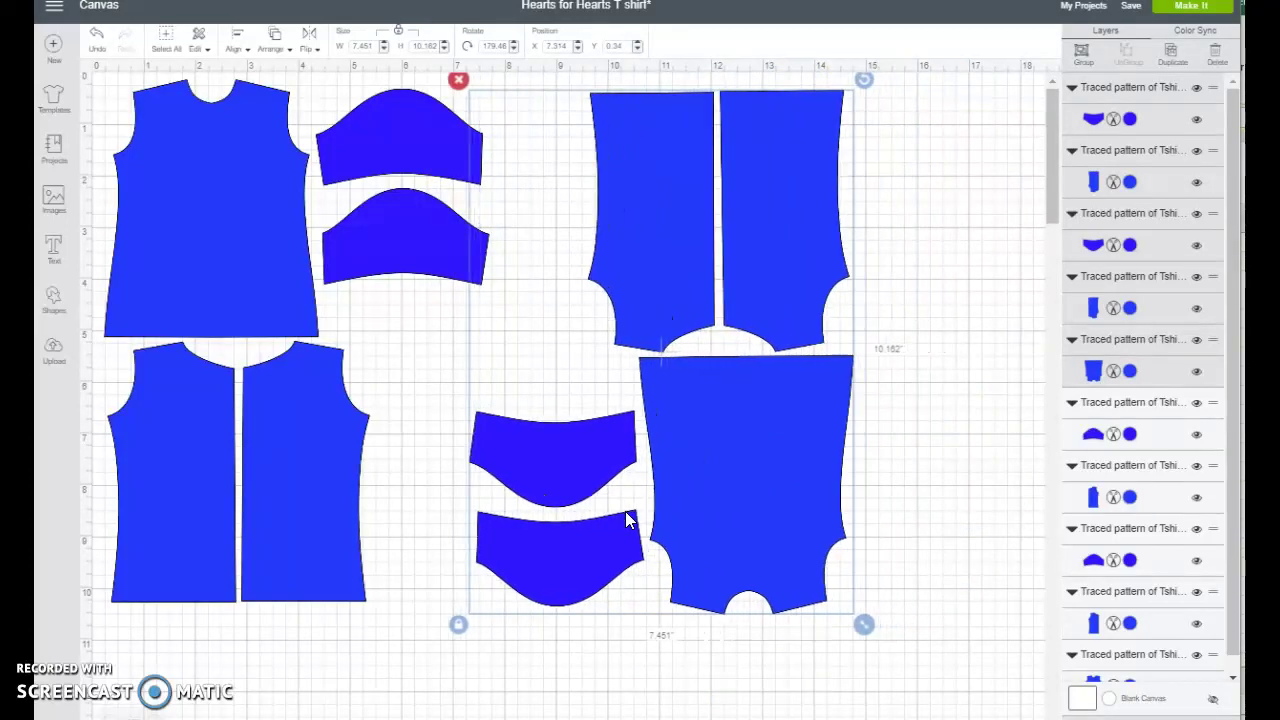
pyautogui.press('Left')
pyautogui.press('Left')
pyautogui.press('Left')
pyautogui.press('Left')
pyautogui.press('Left')
pyautogui.press('Left')
pyautogui.press('Left')
pyautogui.press('Left')
pyautogui.press('Left')
pyautogui.press('Left')
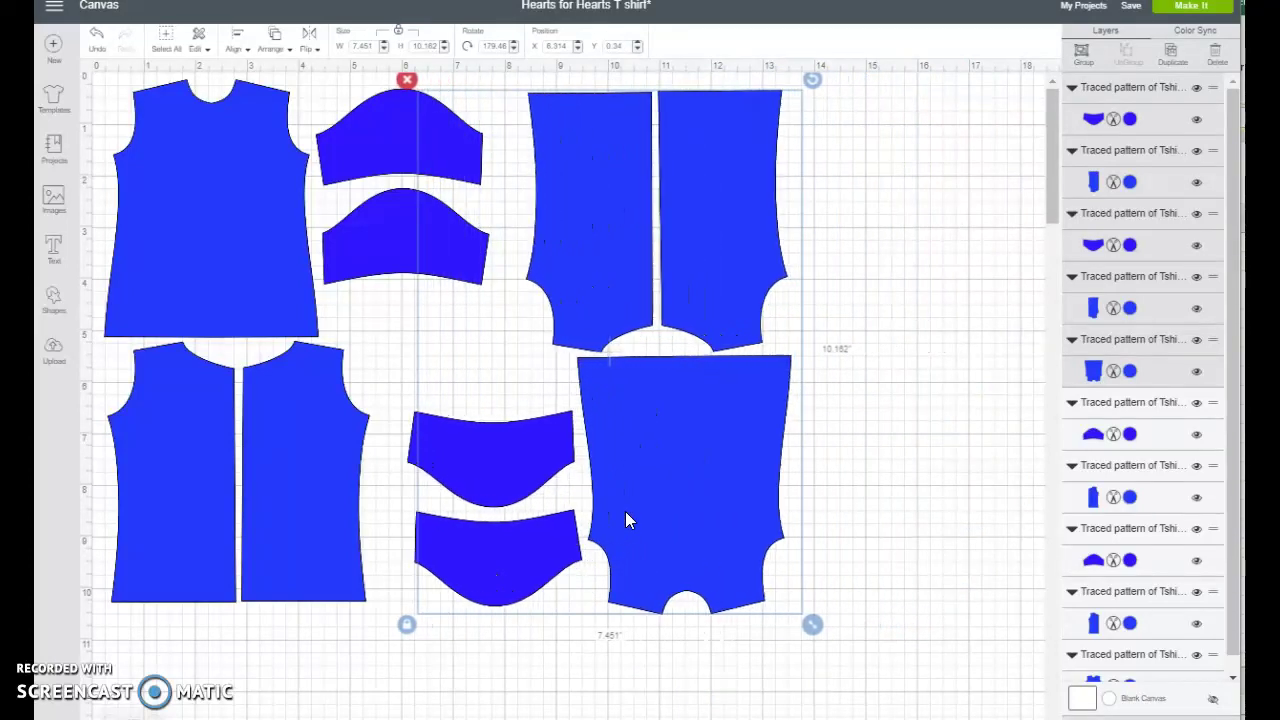
pyautogui.press('Left')
pyautogui.press('Left')
pyautogui.press('Left')
pyautogui.press('Left')
pyautogui.press('Left')
pyautogui.press('Left')
pyautogui.press('Left')
pyautogui.press('Left')
pyautogui.press('Left')
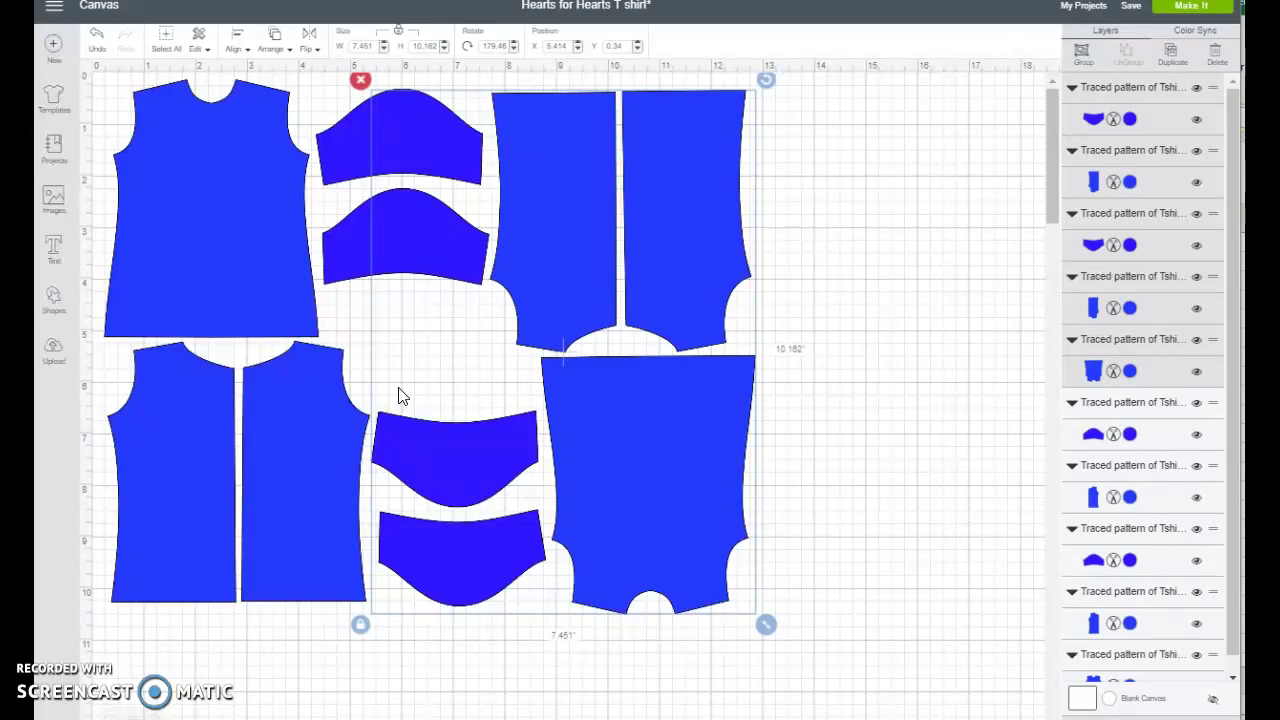
pyautogui.press('Up')
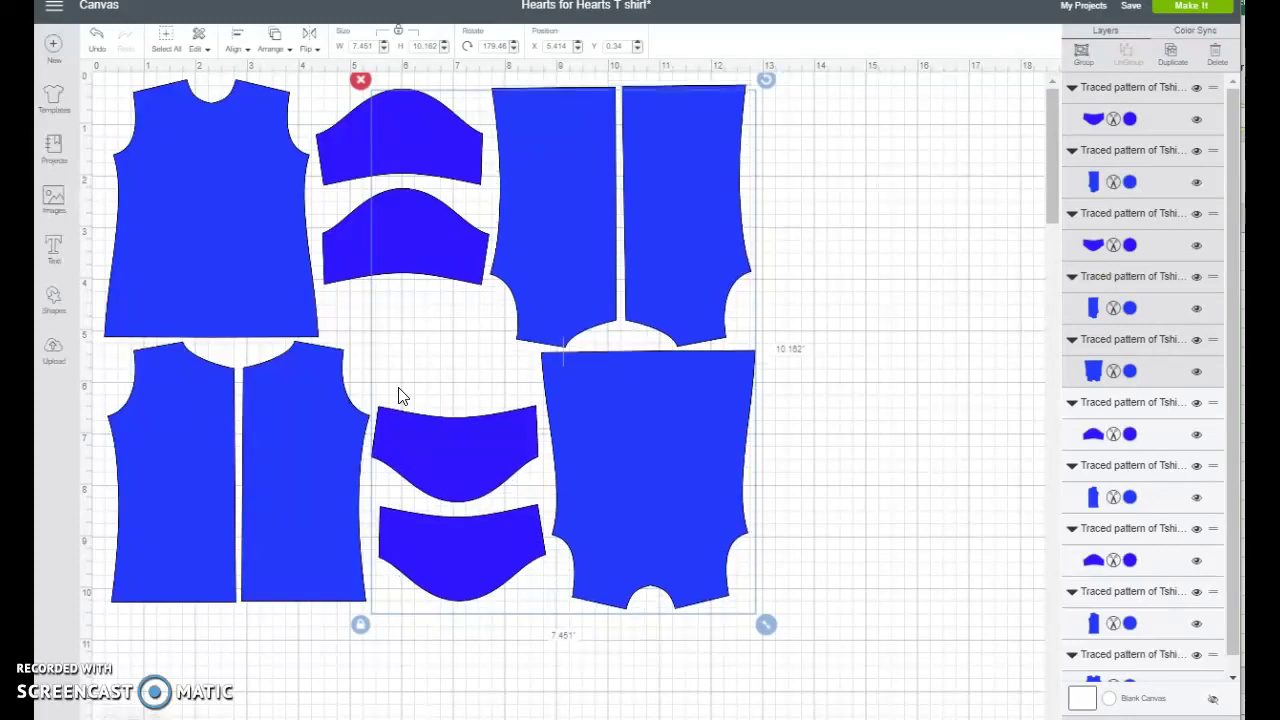
pyautogui.press('Left')
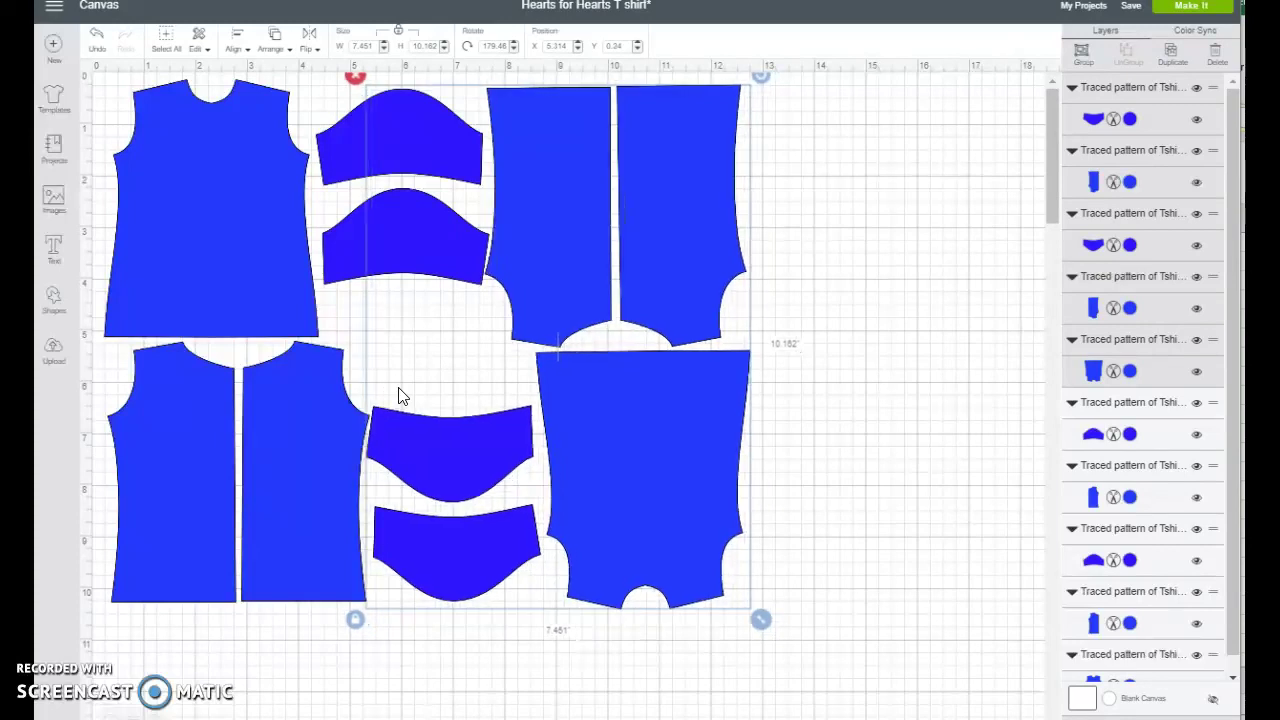